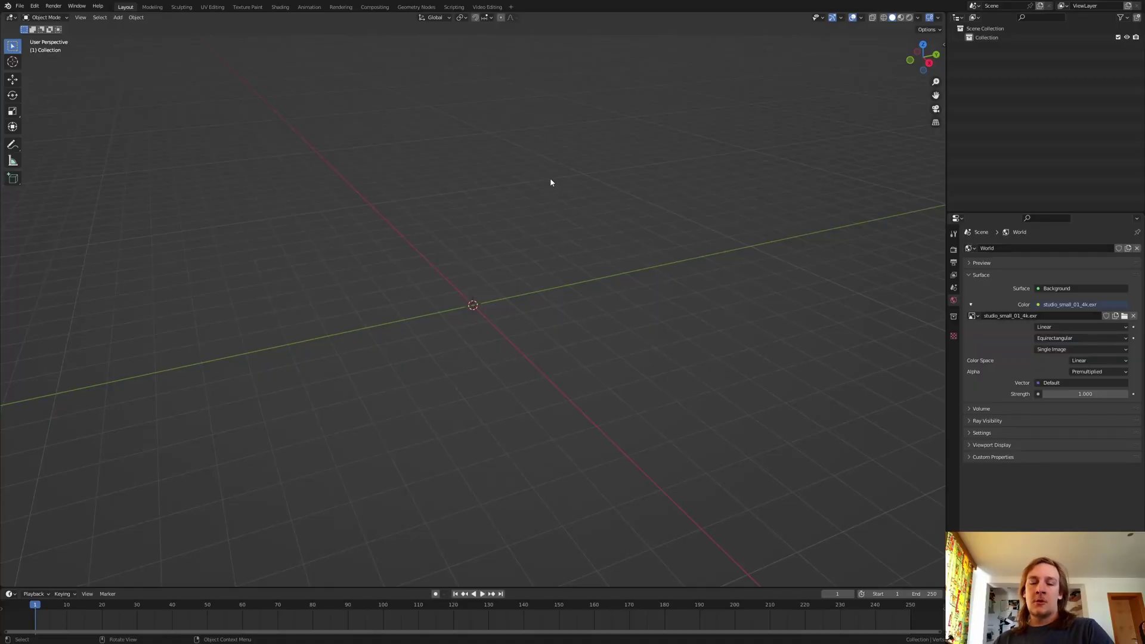
Add a plane mesh at the world origin
key(shift+a)
mouse_move(550, 180)
click(607, 180)
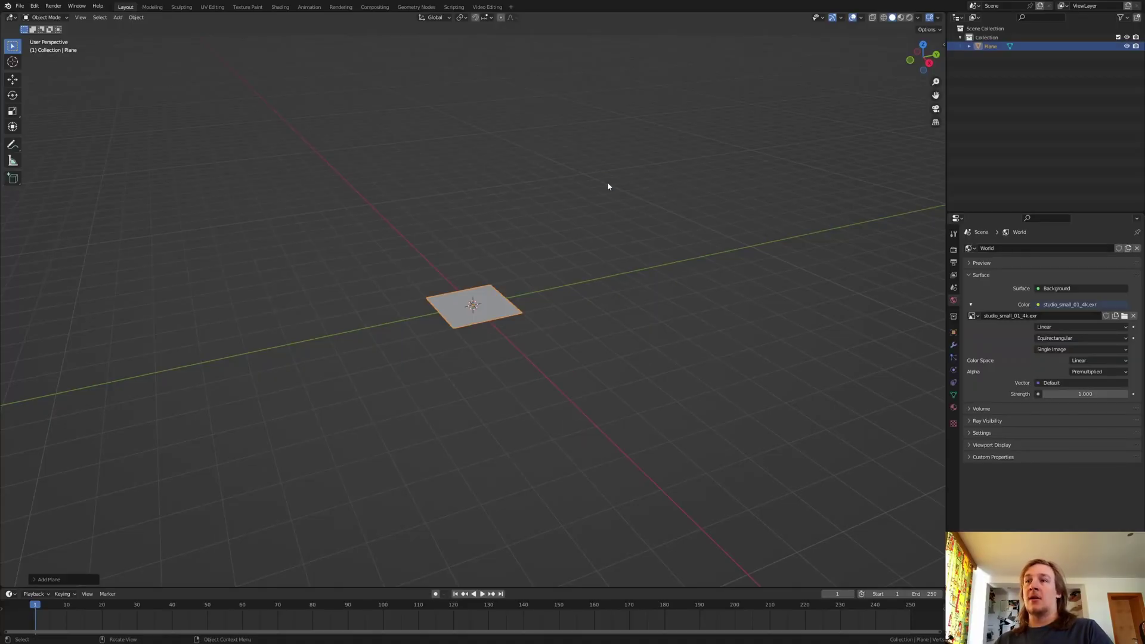
Switch to the Geometry Nodes workspace and merge the spreadsheet area into the 3D viewport
click(417, 7)
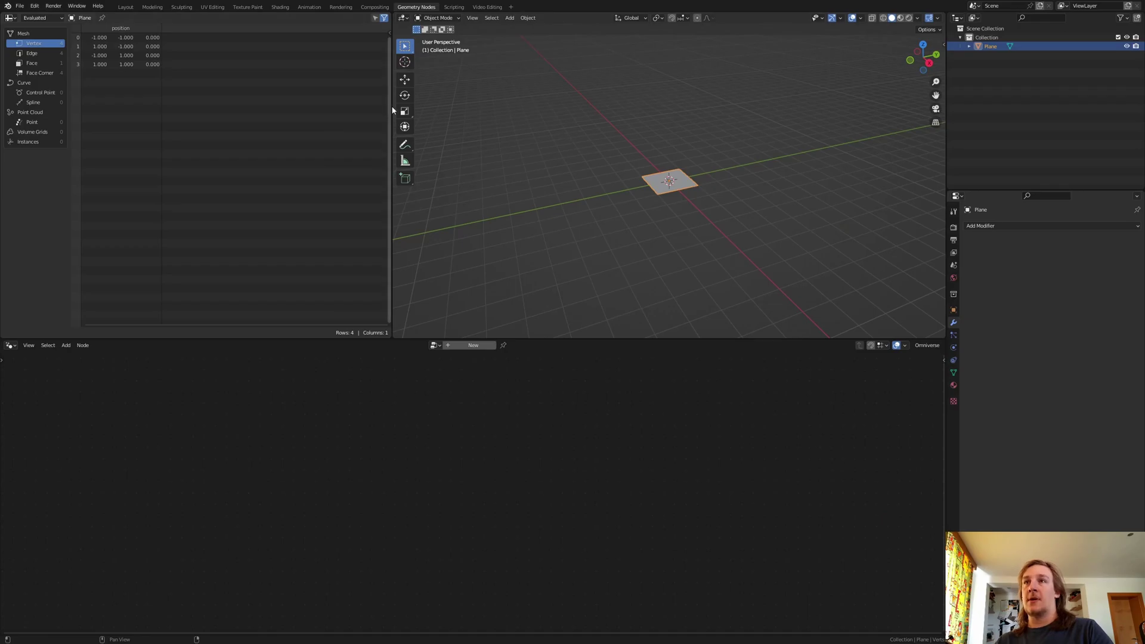
right_click(393, 106)
click(358, 106)
click(304, 110)
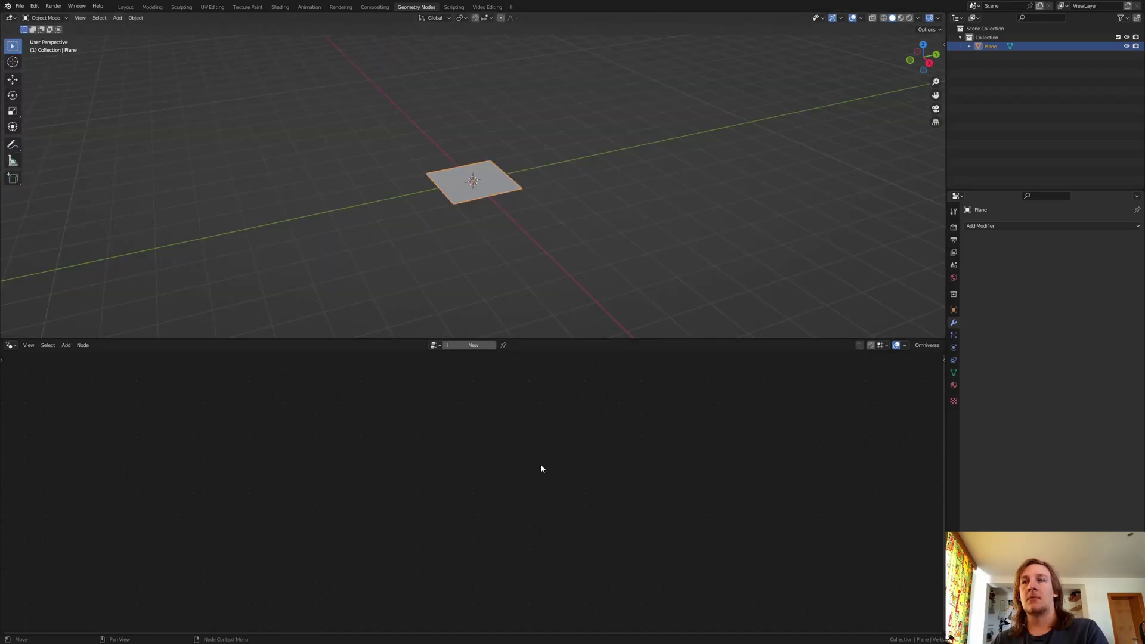
Create a new geometry node tree on the plane and delete its Group Input node
click(474, 346)
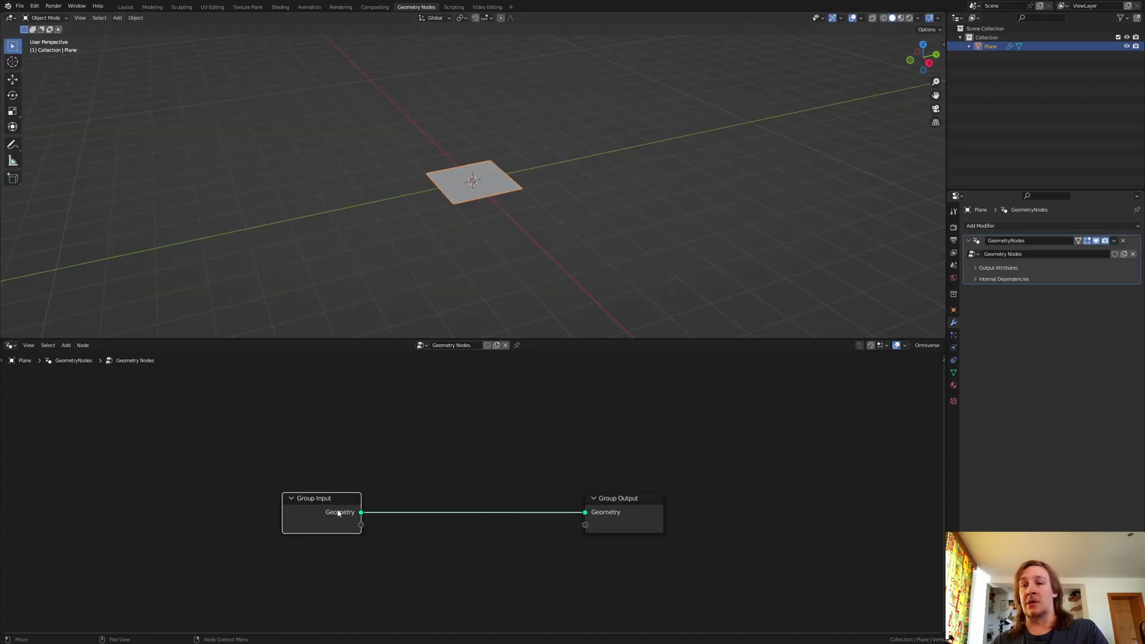
mouse_move(338, 513)
key(x)
Add a Volume Cube node and connect its Volume output to the Group Output's Geometry input
key(shift+a)
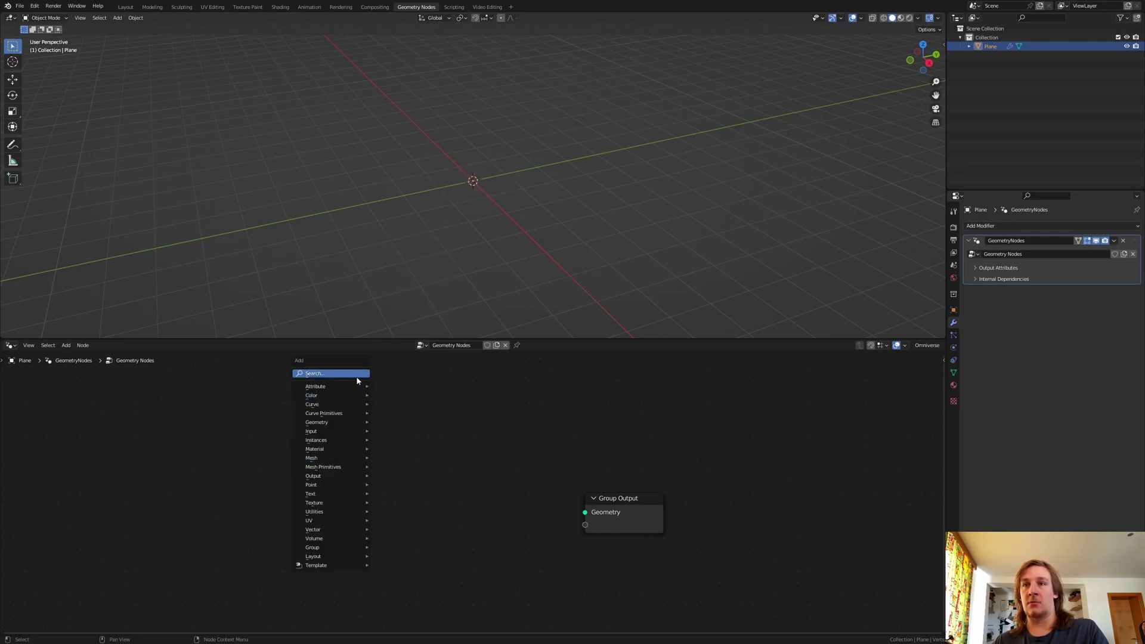
click(332, 389)
text(vo)
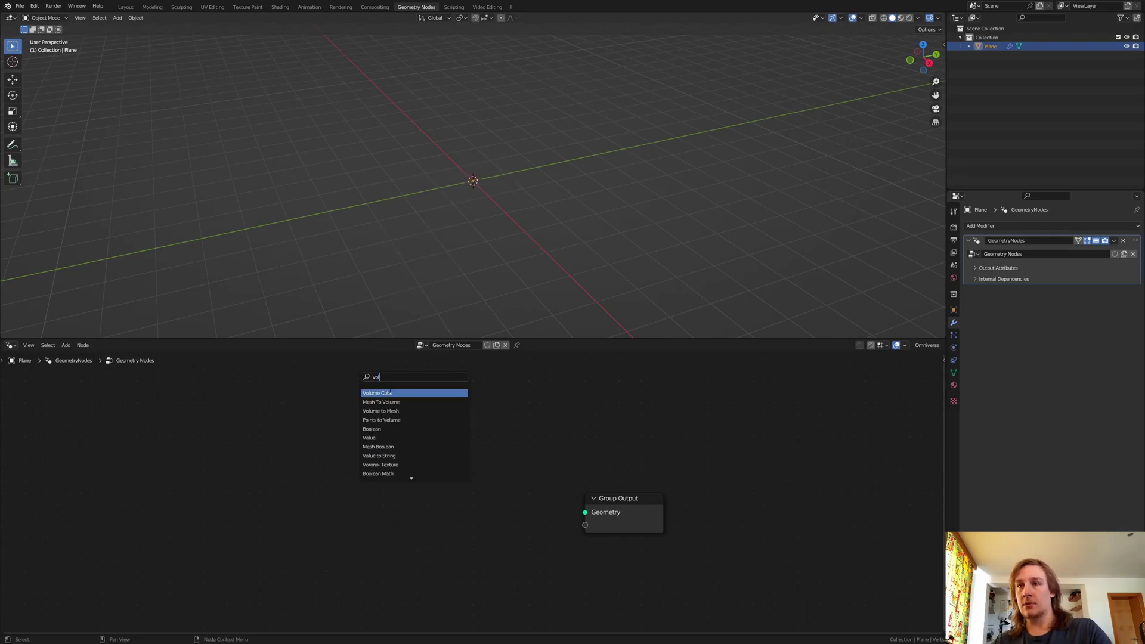
click(388, 393)
ctrl+shift+click(283, 420)
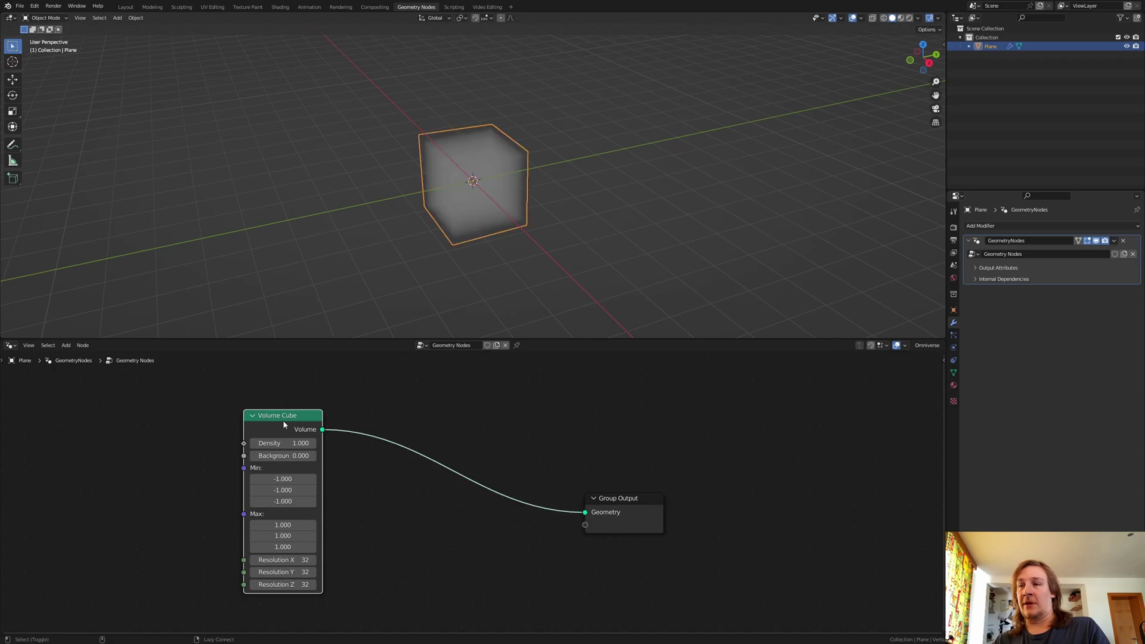
Insert a Volume to Mesh node between the Volume Cube and the Group Output
key(shift+a)
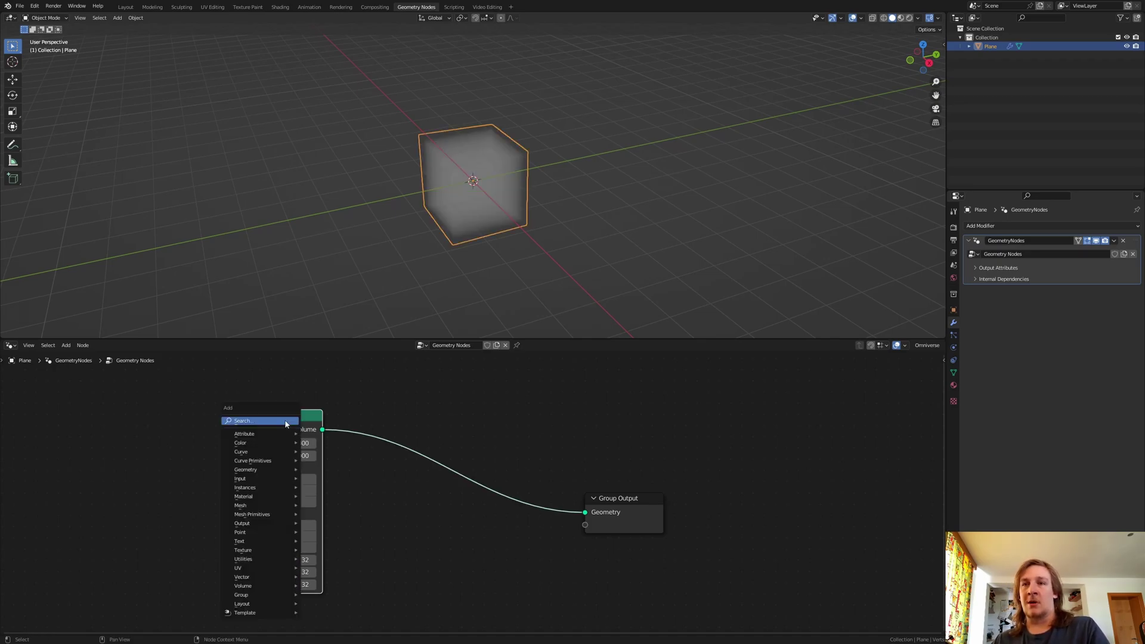
text(volum)
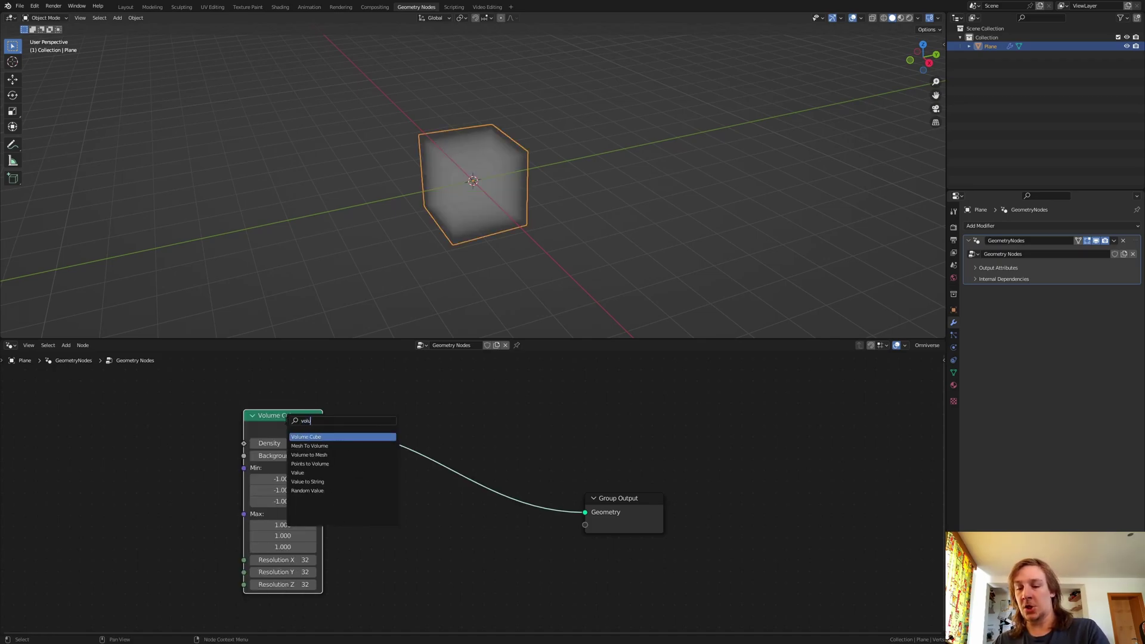
click(340, 455)
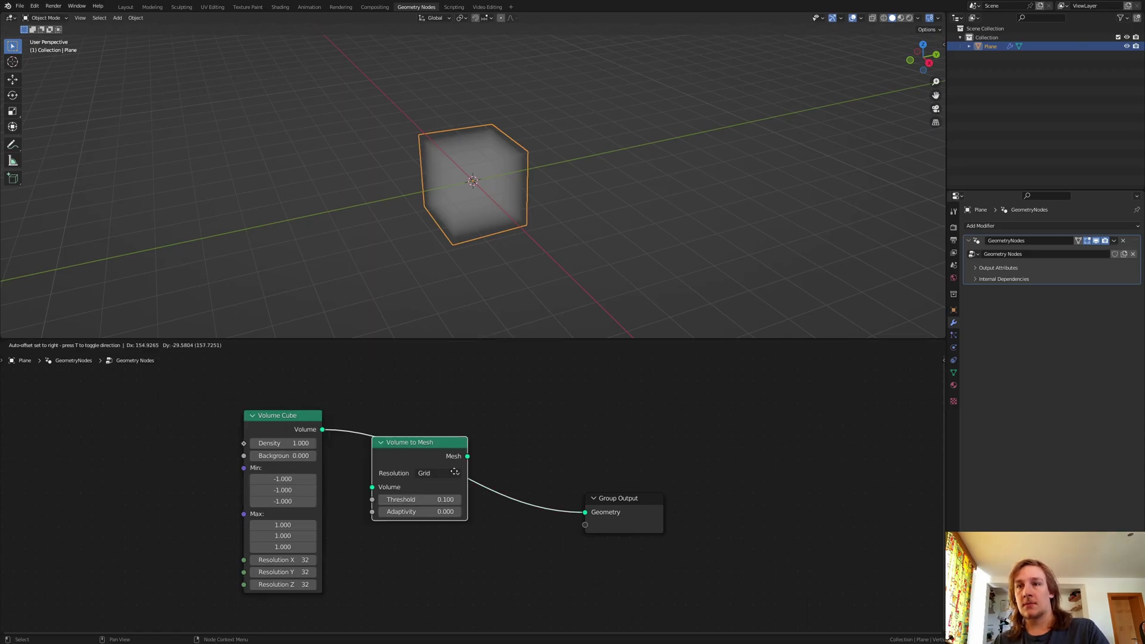
click(455, 475)
Insert a Set Shade Smooth node between Volume to Mesh and the Group Output
key(shift+a)
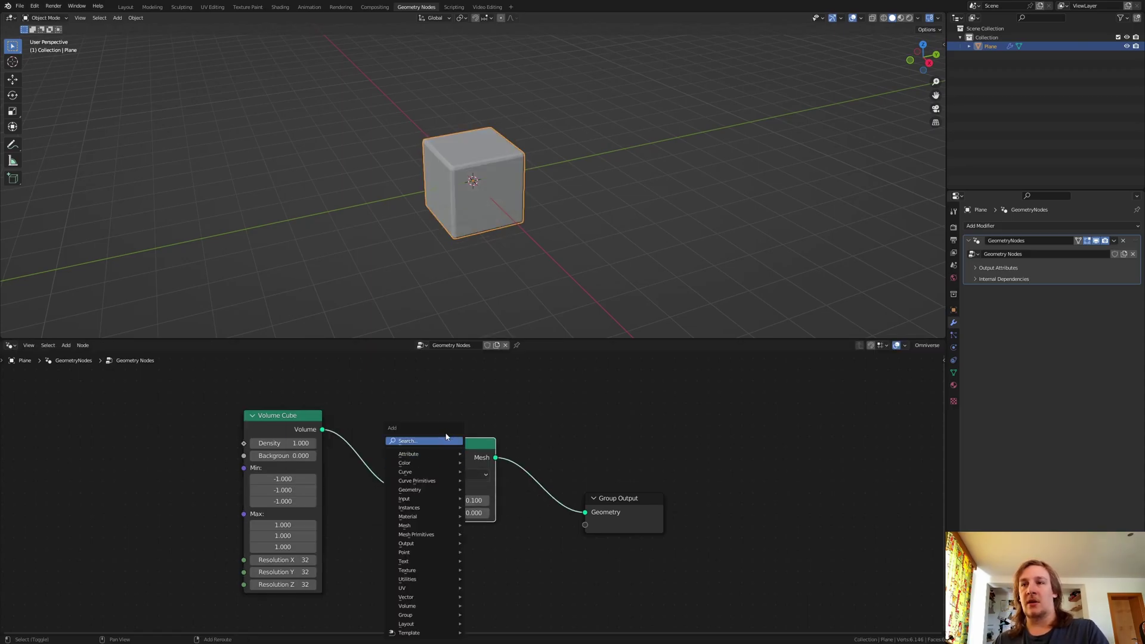
text(set)
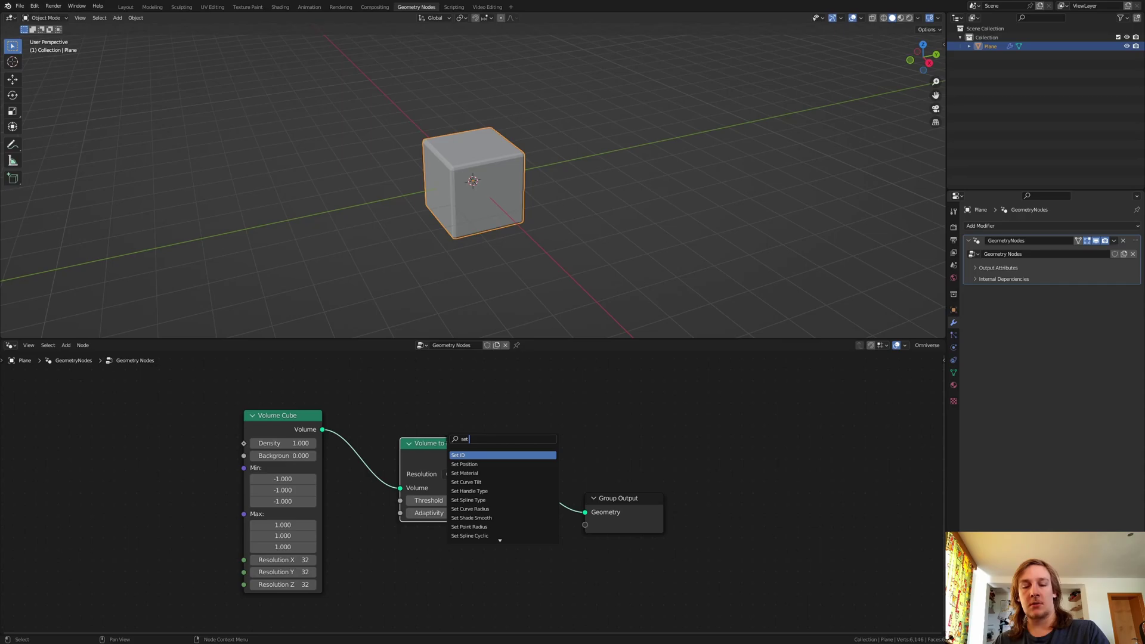
text( sm)
click(501, 455)
click(596, 463)
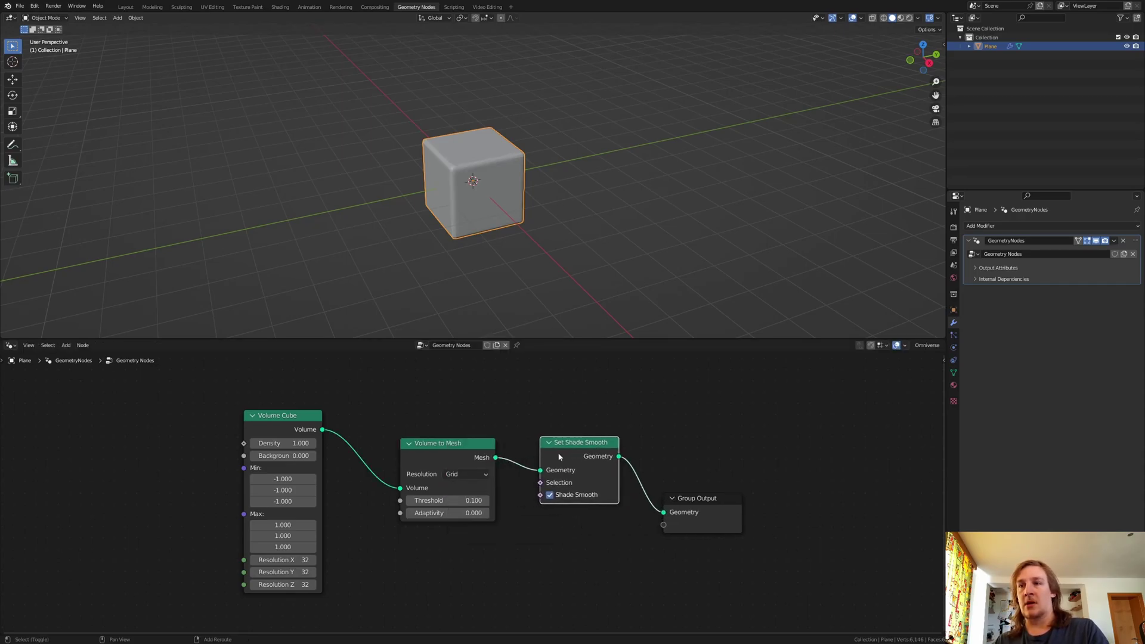
Insert a Set Material node between Set Shade Smooth and the Group Output
key(shift+a)
text(set ma)
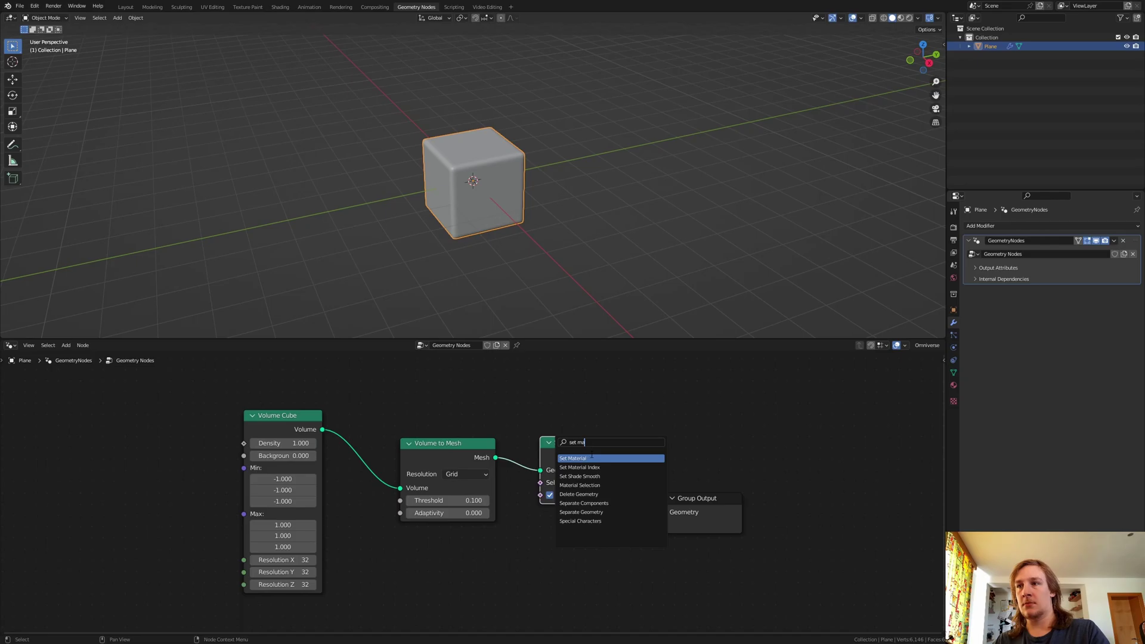
key(Return)
click(639, 465)
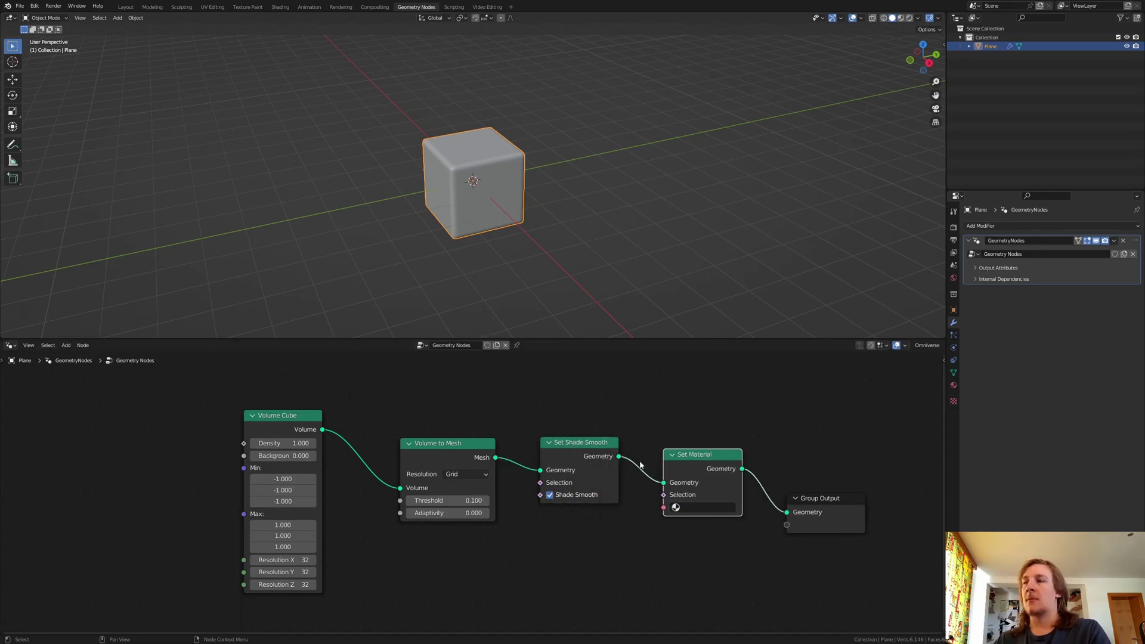
Create a new material on the plane and assign it in the Set Material node
click(953, 385)
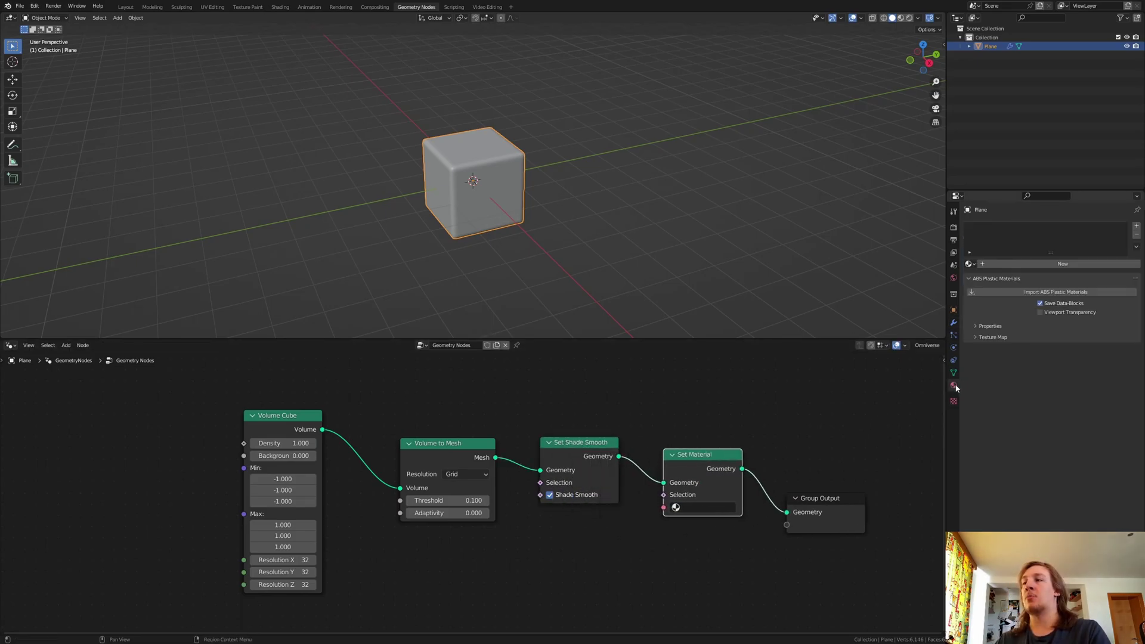
click(990, 264)
click(712, 510)
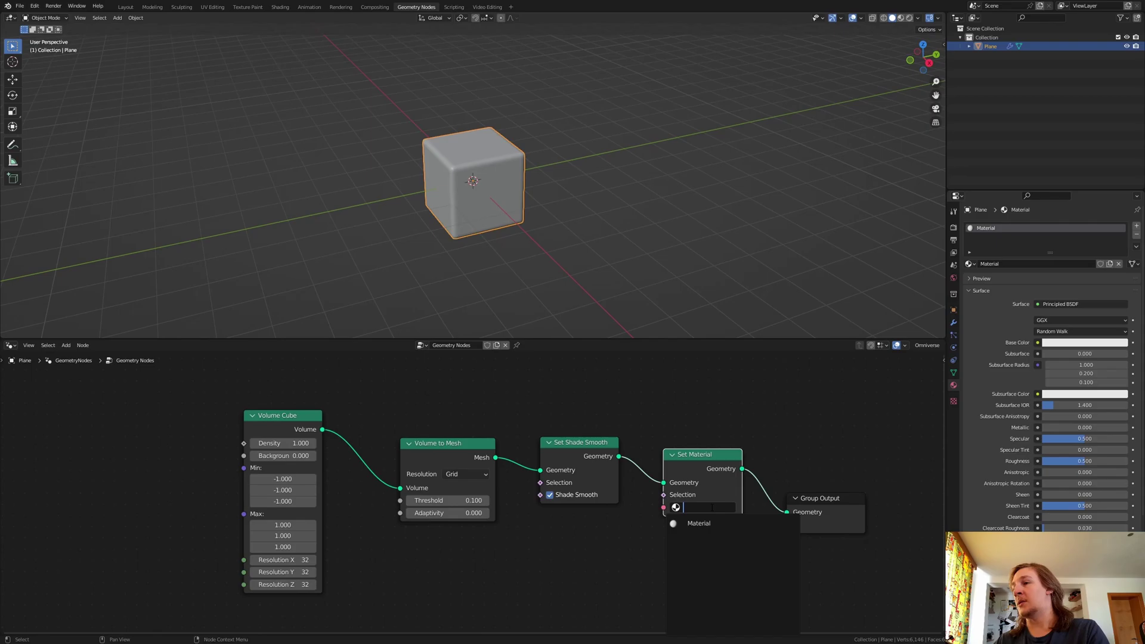
click(713, 525)
Add a Gradient Texture node in front of the Volume Cube node
middle_drag(647, 507, 862, 510)
key(shift+a)
click(149, 428)
text(gradient)
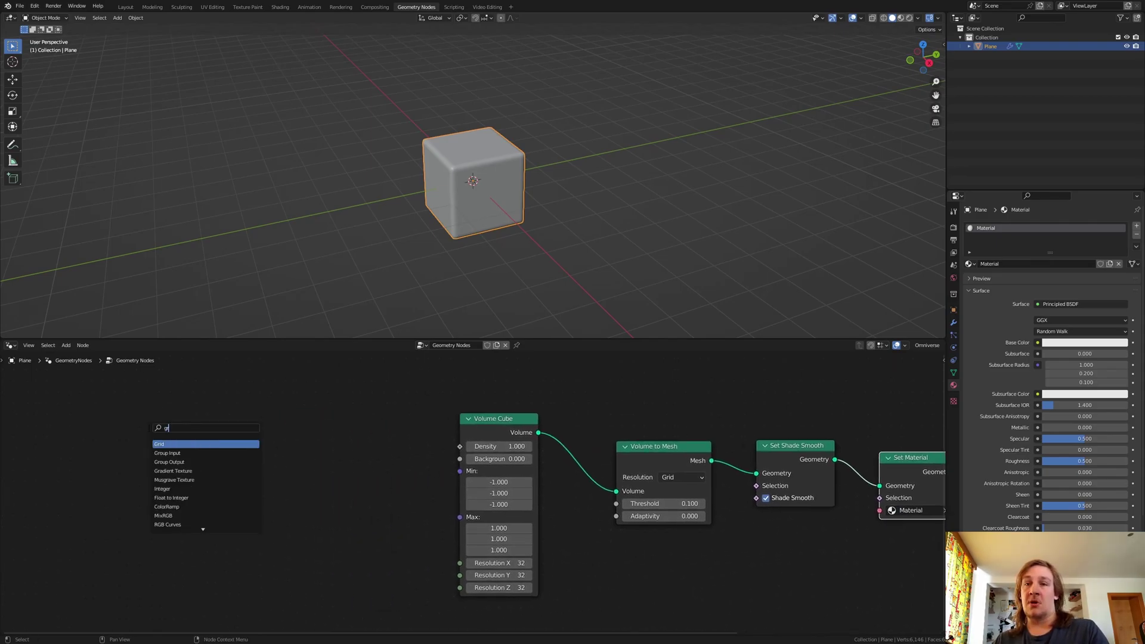
key(Return)
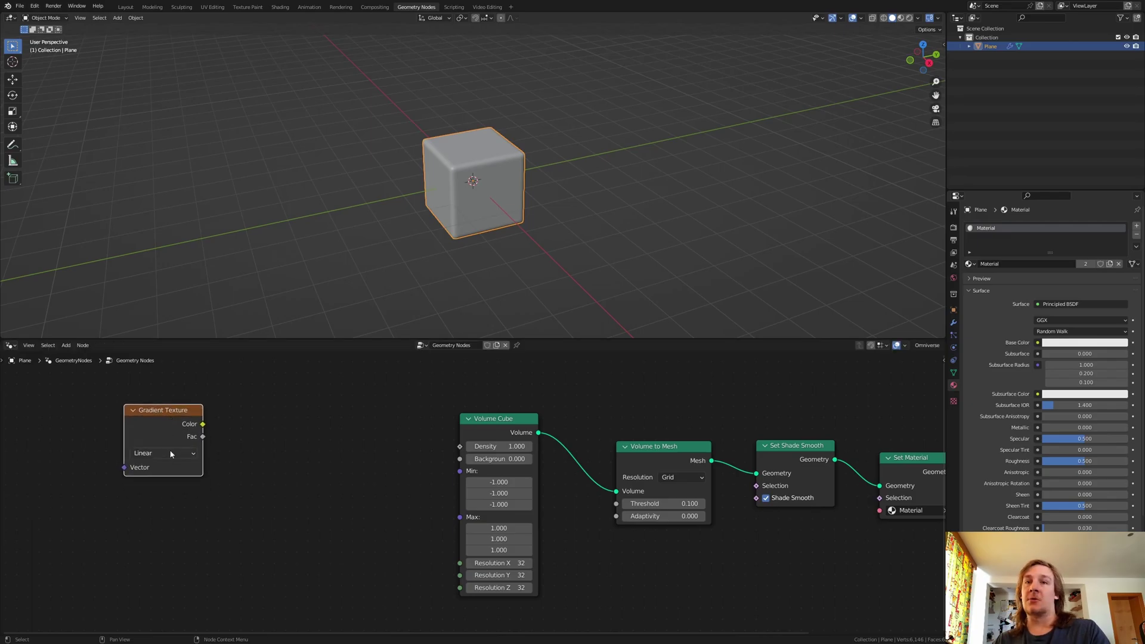
Set the Gradient Texture to Spherical and connect its Color output to the Volume Cube's Density
click(171, 455)
click(185, 518)
drag(203, 426, 460, 446)
drag(136, 432, 142, 417)
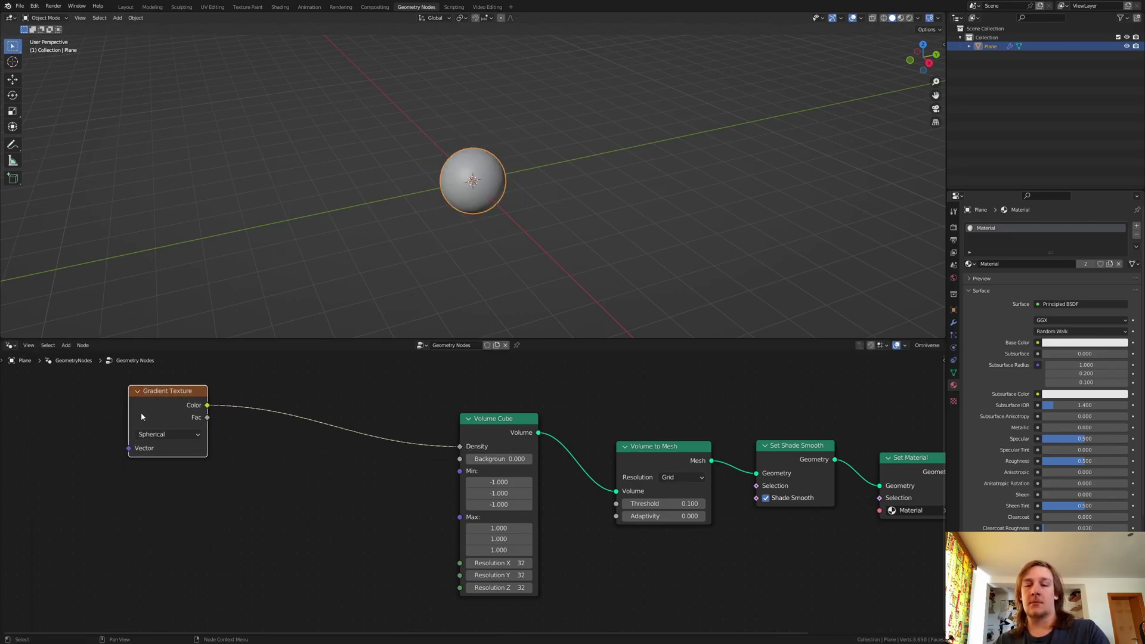
Insert a MixRGB node on the link between the Gradient Texture and the Volume Cube
key(shift+a)
click(319, 436)
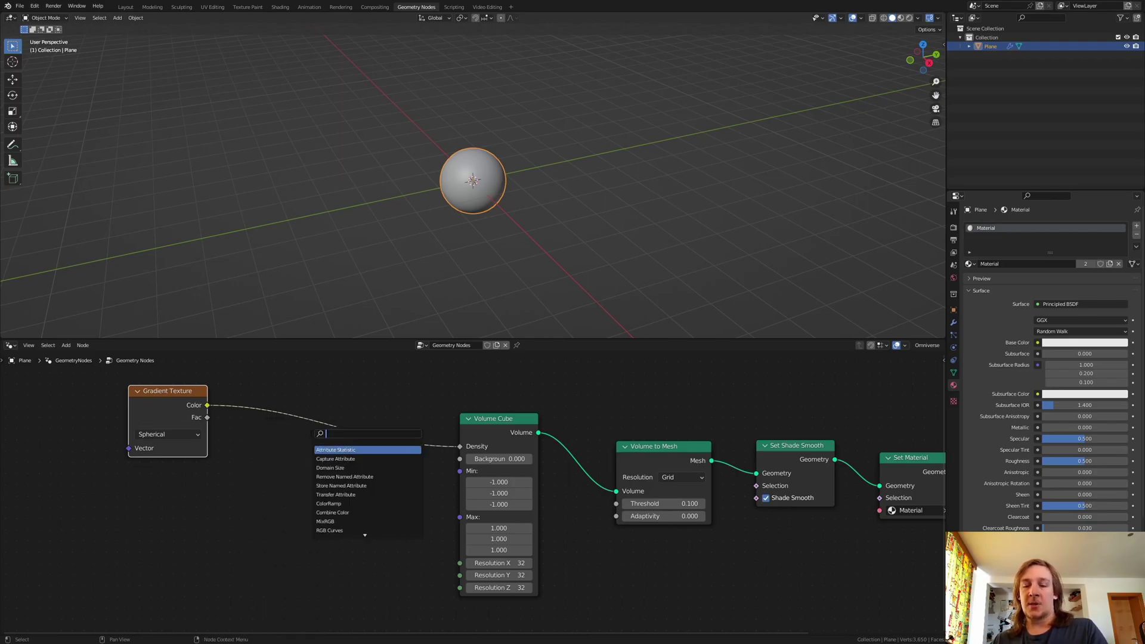
text(mi)
click(325, 458)
click(286, 399)
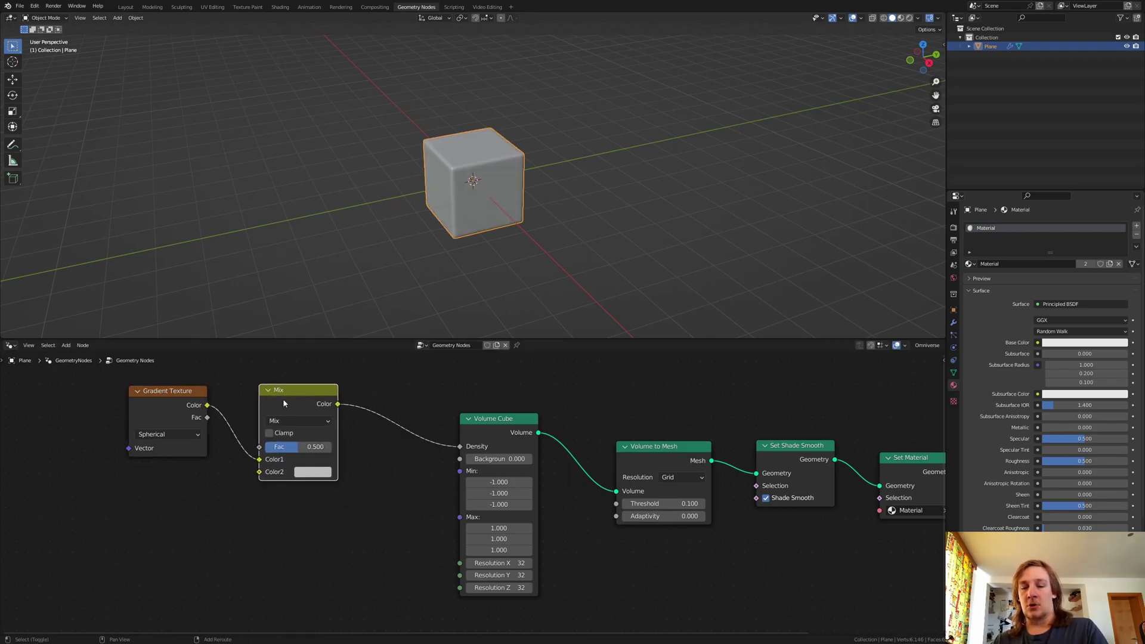
Duplicate the Mix node onto the link before the Volume Cube and route the first Mix's Color into its Color2
key(shift+d)
click(417, 400)
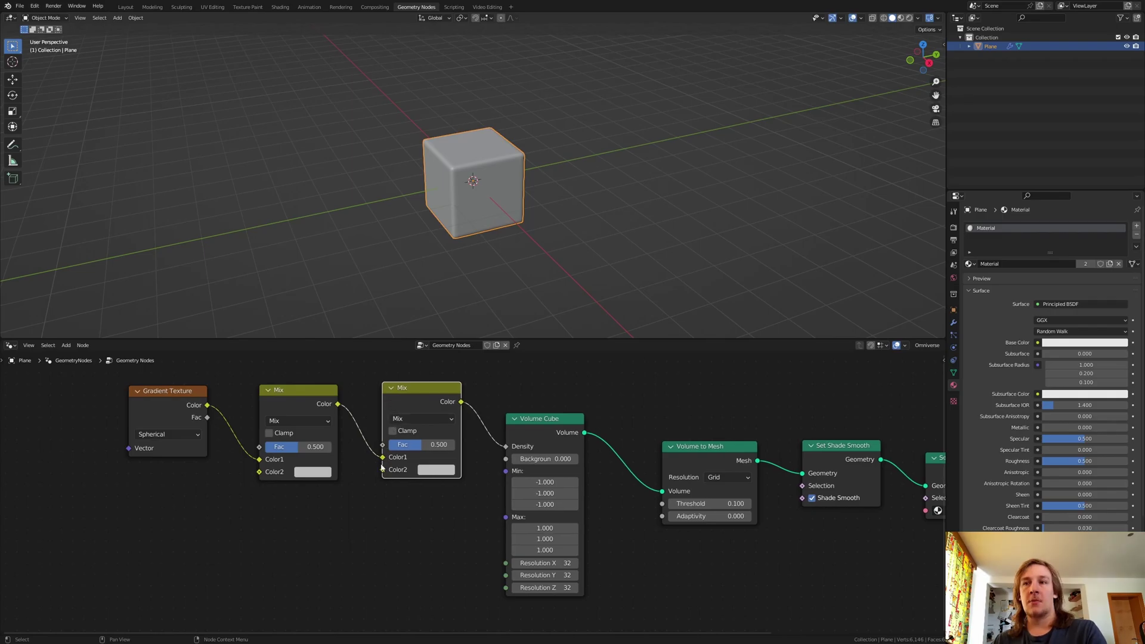
drag(382, 458, 382, 469)
Set the first Mix node to Subtract and feed the gradient's Color into its Fac and the second Mix's Fac and Color1
click(300, 421)
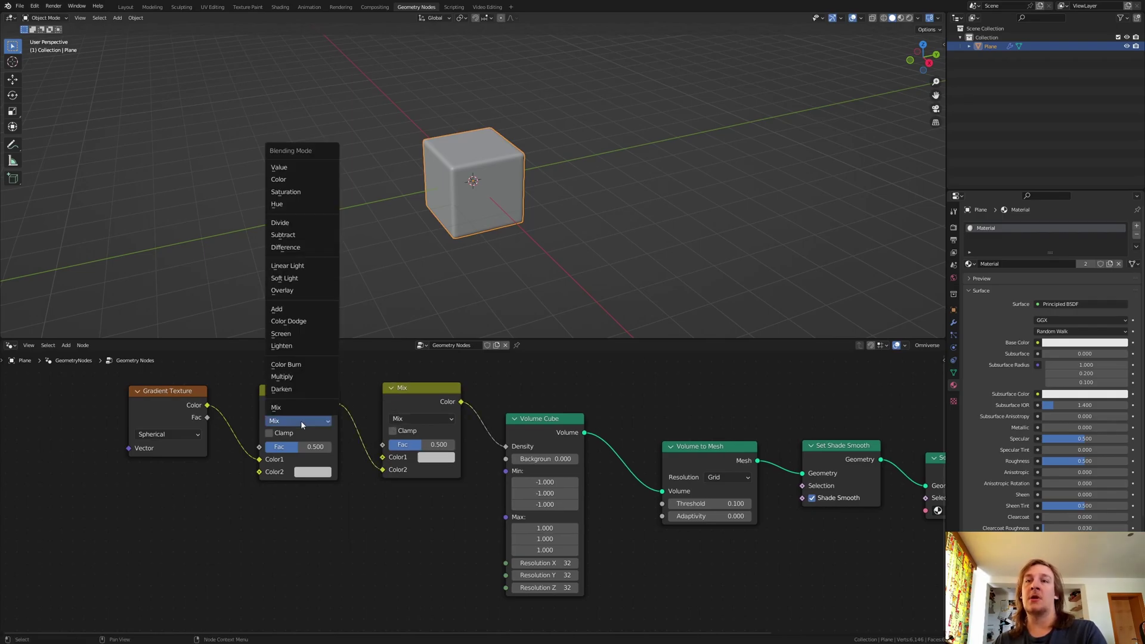
click(283, 234)
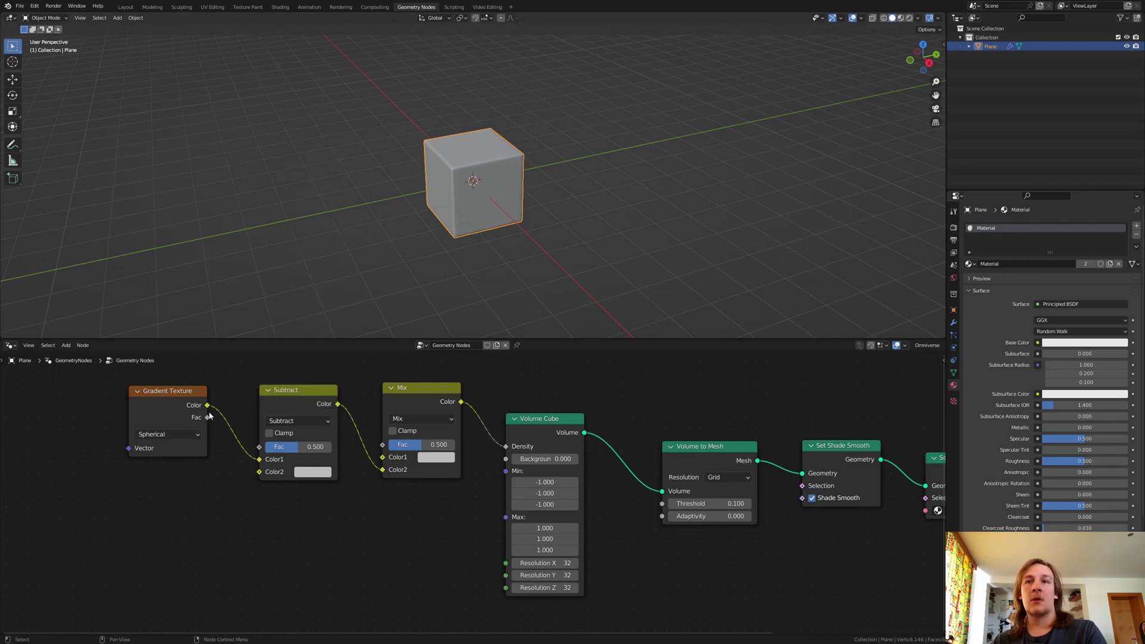
mouse_move(209, 412)
mouse_down()
mouse_move(383, 444)
mouse_move(331, 458)
mouse_move(209, 406)
mouse_up()
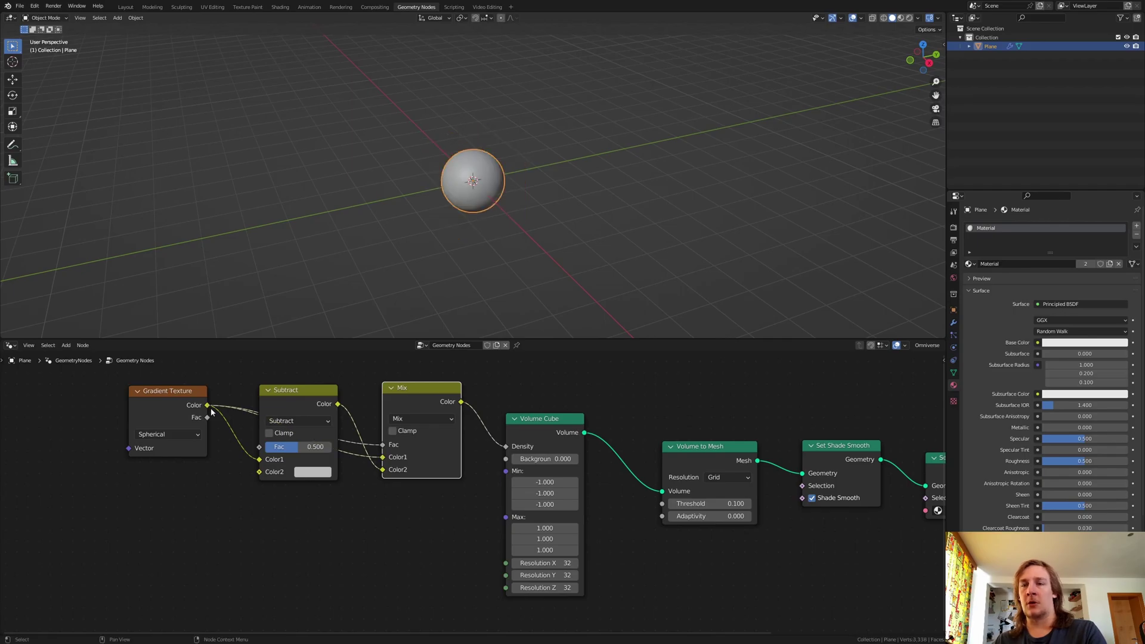
mouse_move(259, 460)
mouse_down()
mouse_move(242, 459)
mouse_move(257, 454)
mouse_up()
Add a Musgrave Texture node below the gradient, set it to 4D and link the Gradient Texture to its W input
middle_drag(257, 455, 342, 430)
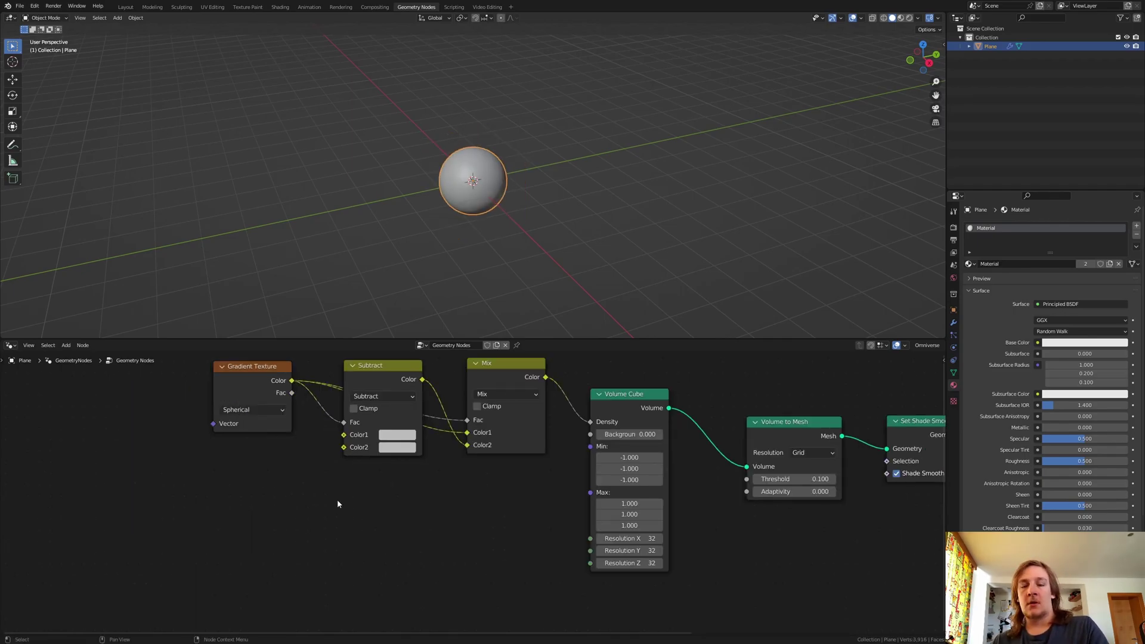
key(shift+a)
text(musg)
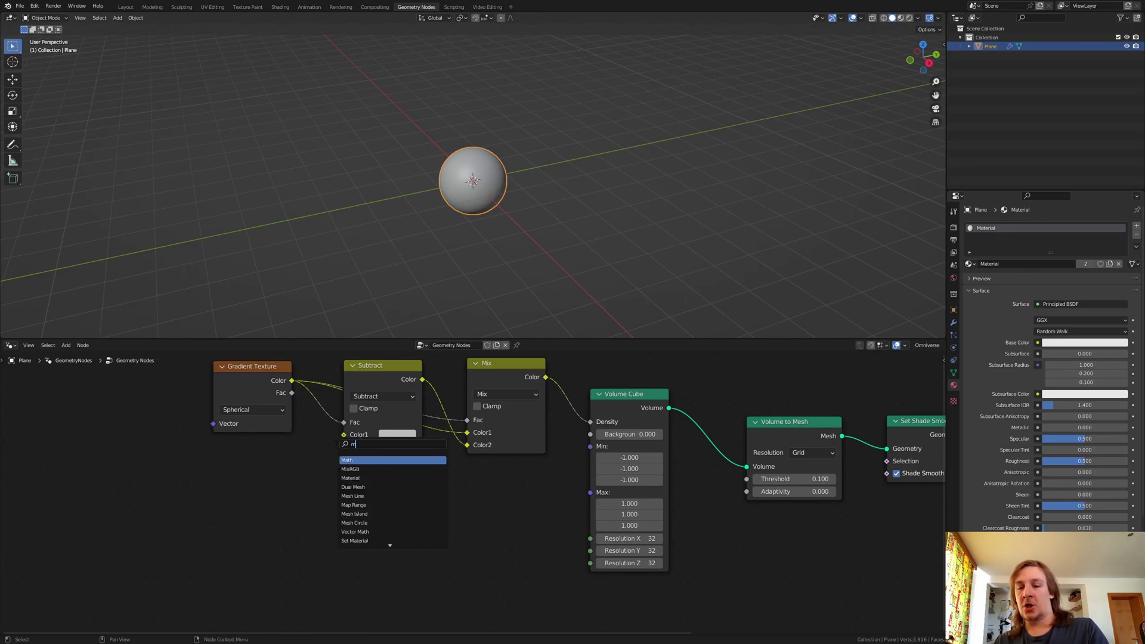
click(369, 505)
click(246, 490)
click(253, 510)
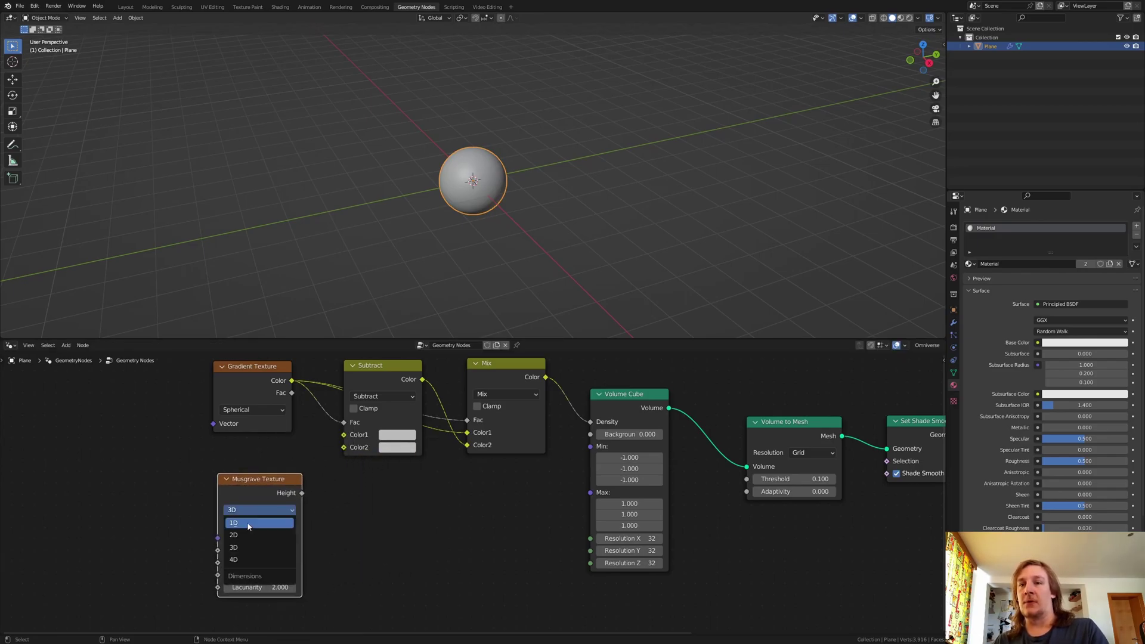
click(226, 558)
drag(218, 550, 292, 392)
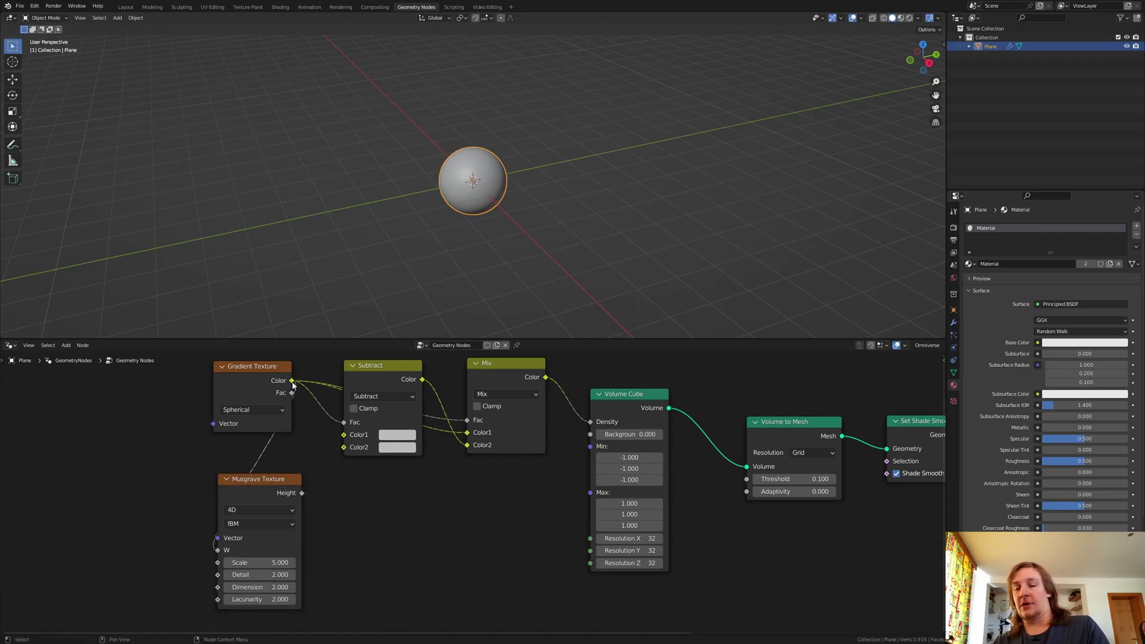
Set the Musgrave Texture's Detail to 15 and Scale to 1.1, and connect its Height to the Subtract node's Color1
drag(262, 574, 327, 574)
click(266, 562)
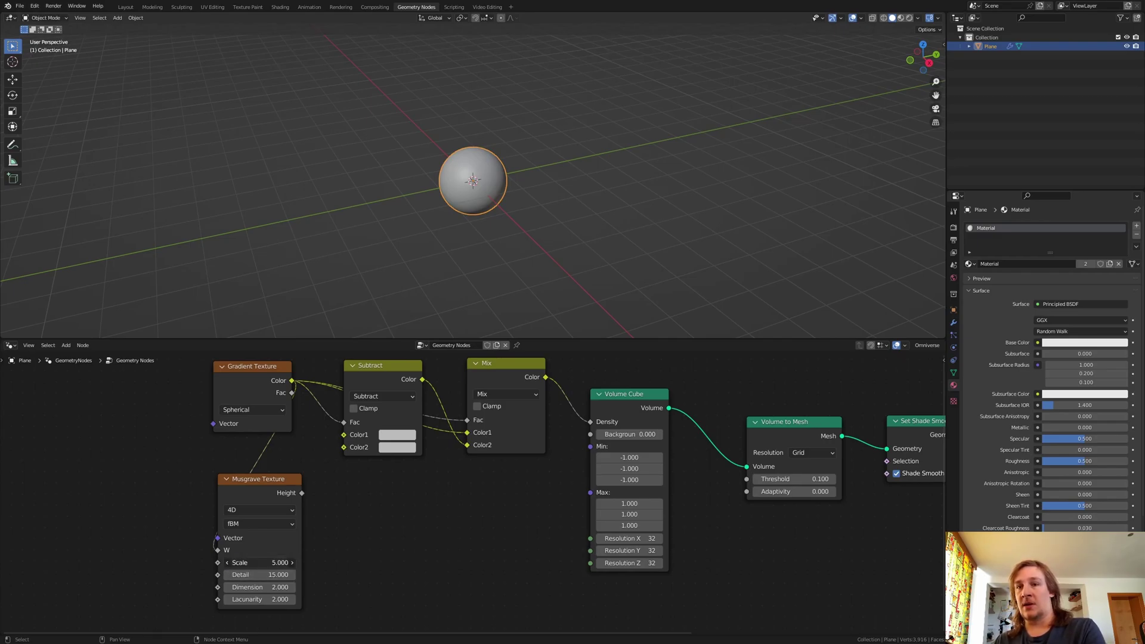
text(1.1)
key(Return)
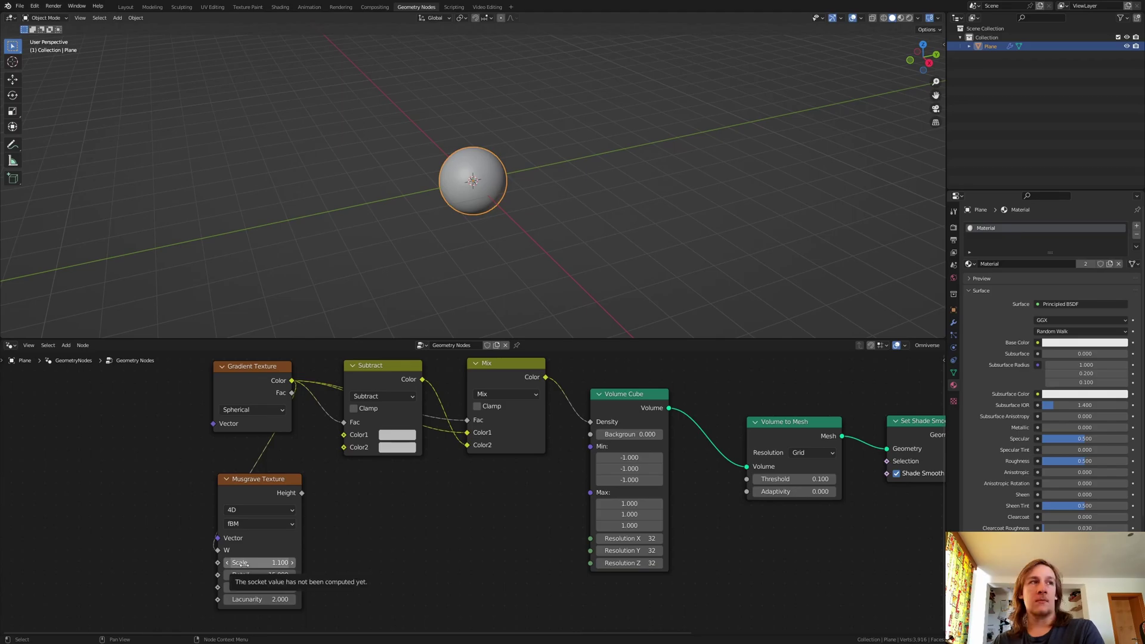
click(302, 493)
drag(302, 493, 342, 436)
Add a Wave Texture node, linking the gradient's Color to its Vector and its Color to the Subtract node's Color2
scroll(340, 440, down, 2)
middle_drag(340, 441, 411, 397)
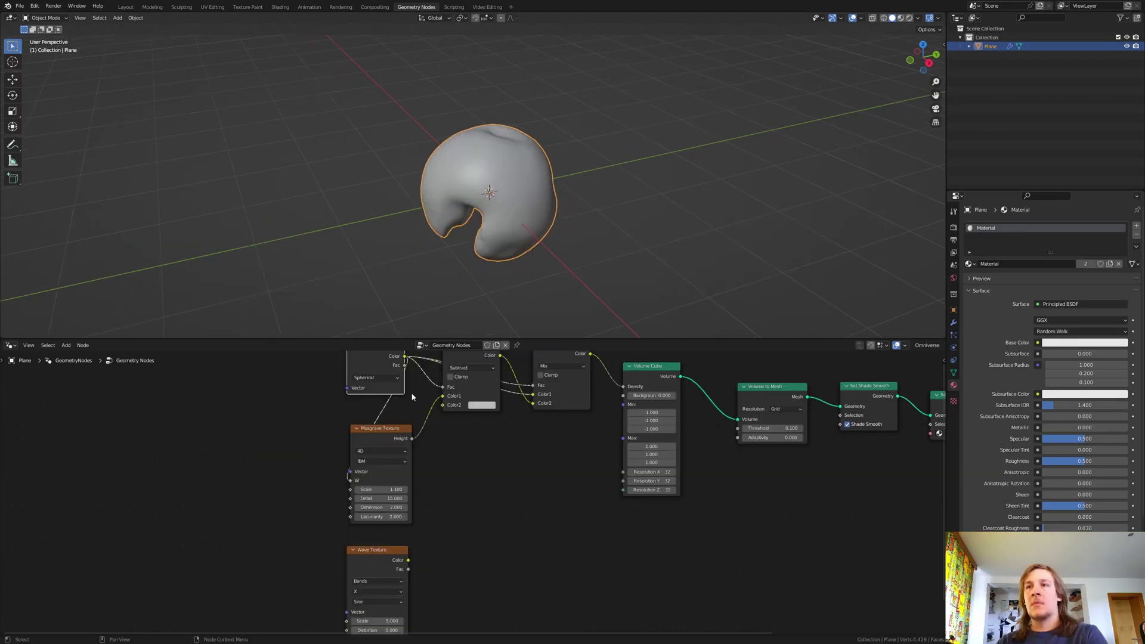
drag(405, 358, 346, 612)
drag(408, 560, 444, 409)
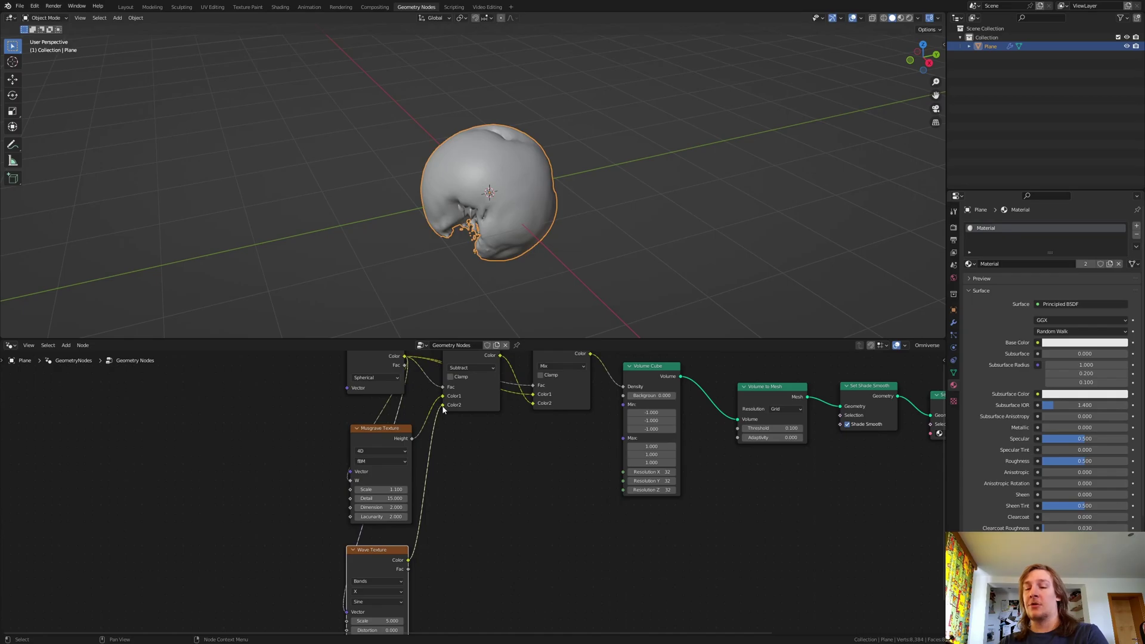
middle_drag(461, 544, 461, 488)
scroll(425, 540, up, 6)
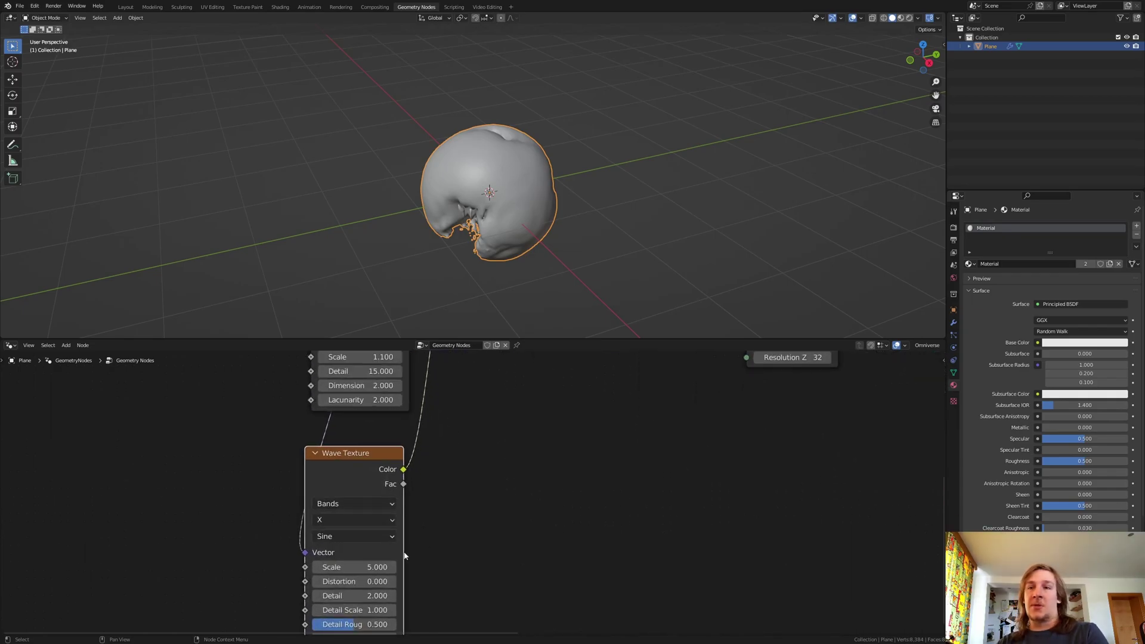
Set the Wave Texture's Scale to 9.1 and its Distortion to 2
click(375, 568)
text(9.1)
key(Return)
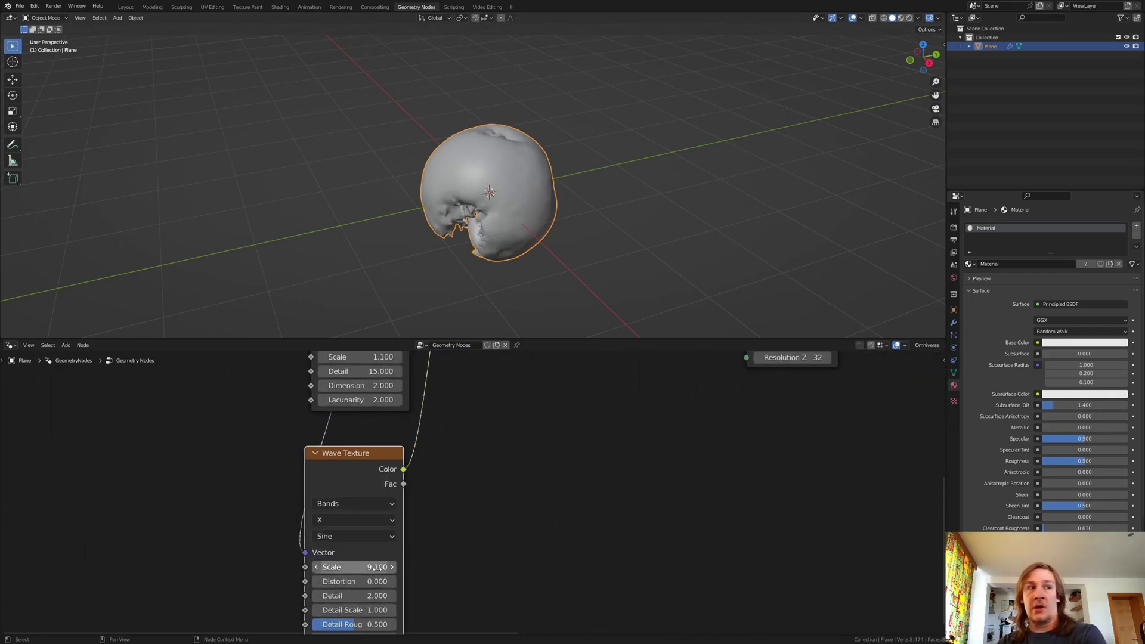
click(362, 582)
text(2)
key(Return)
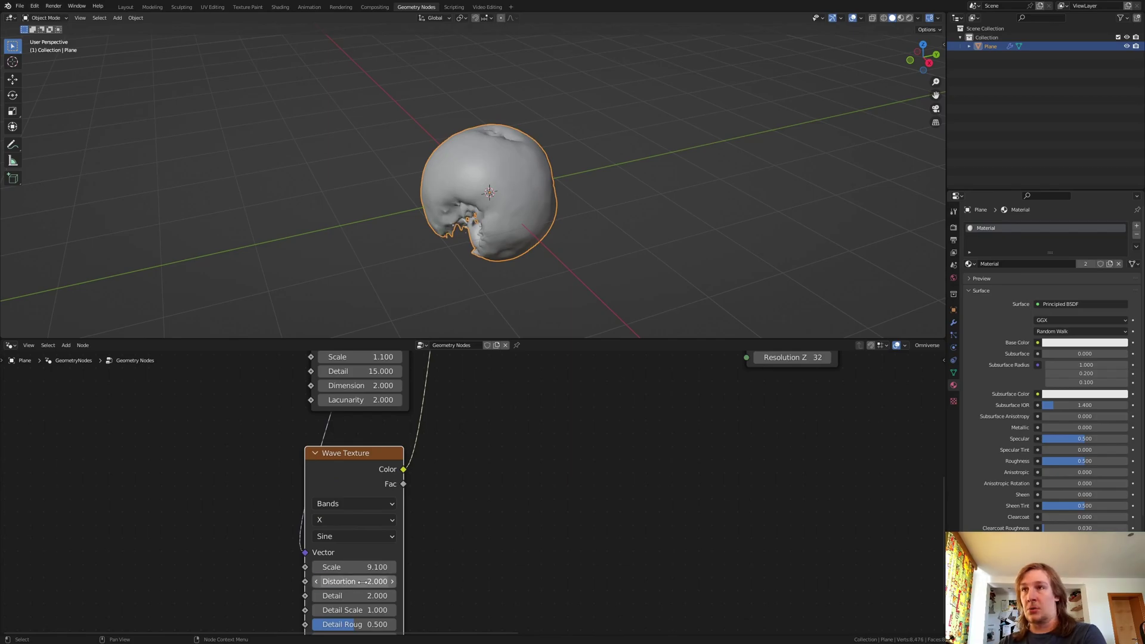
Add a Brick Texture node beside the Wave Texture and link its Color to the Wave Texture's Scale
middle_drag(62, 509, 201, 497)
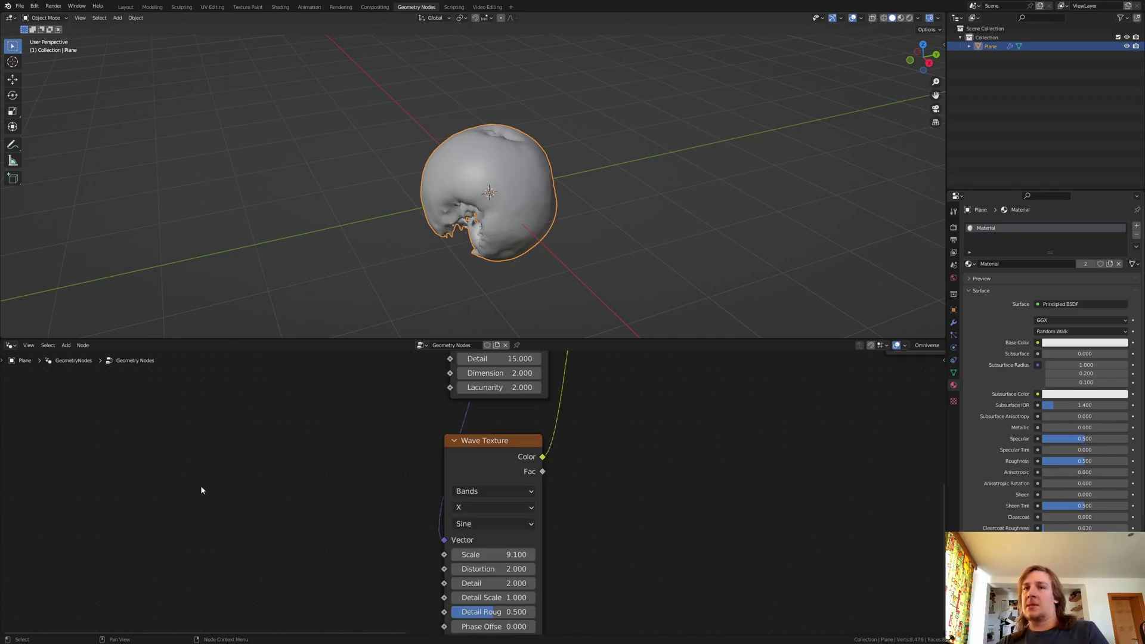
key(shift+a)
text(br)
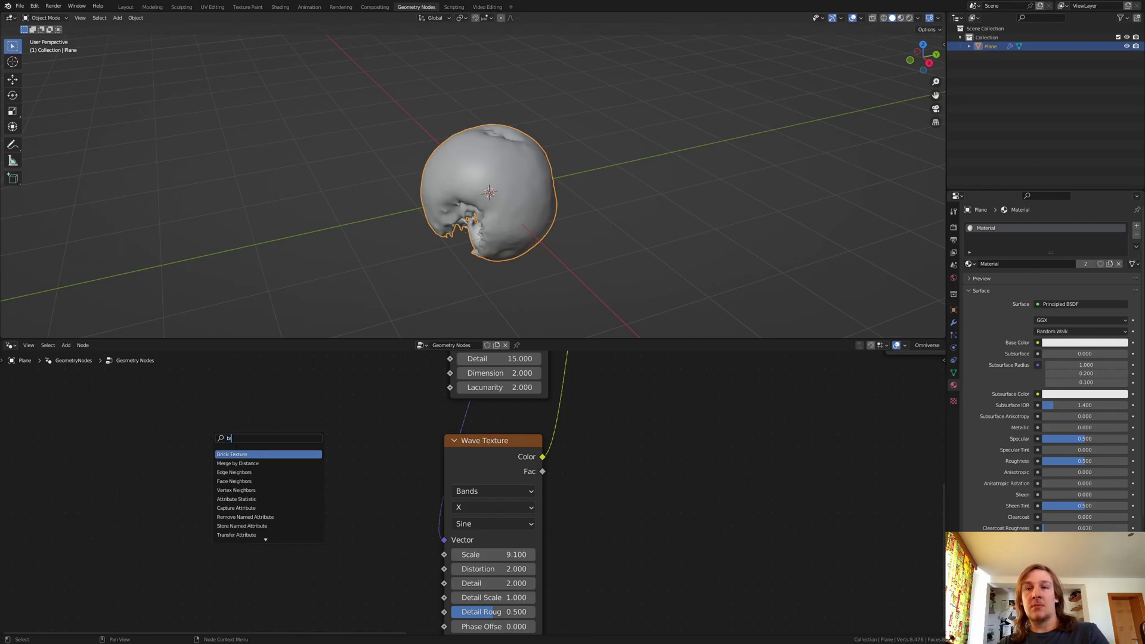
click(232, 490)
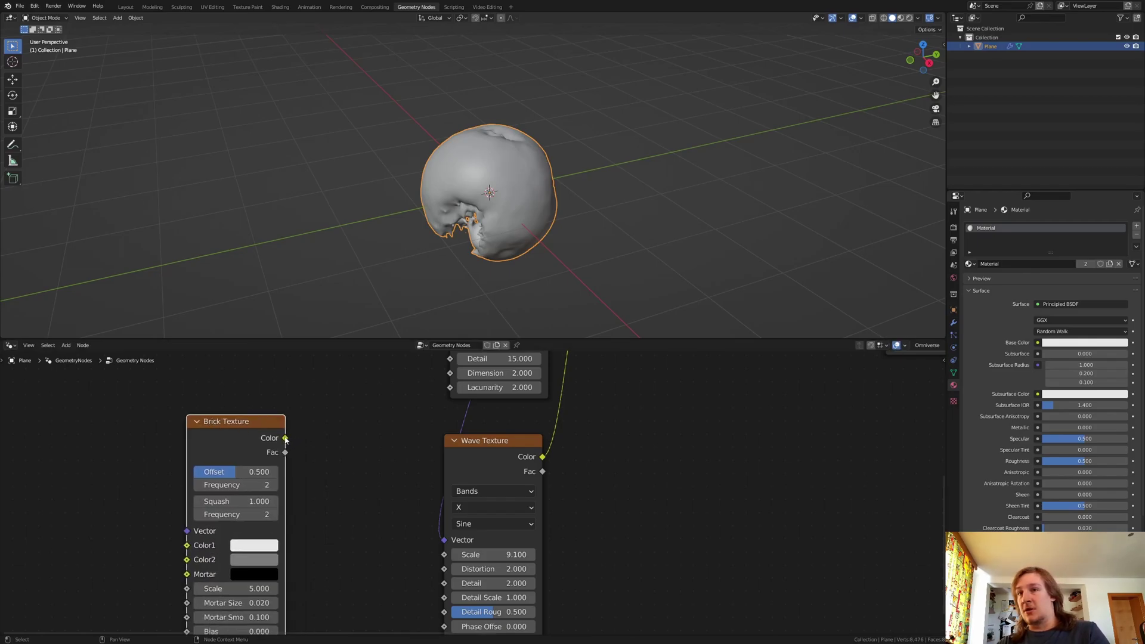
drag(285, 439, 444, 554)
middle_drag(365, 525, 369, 479)
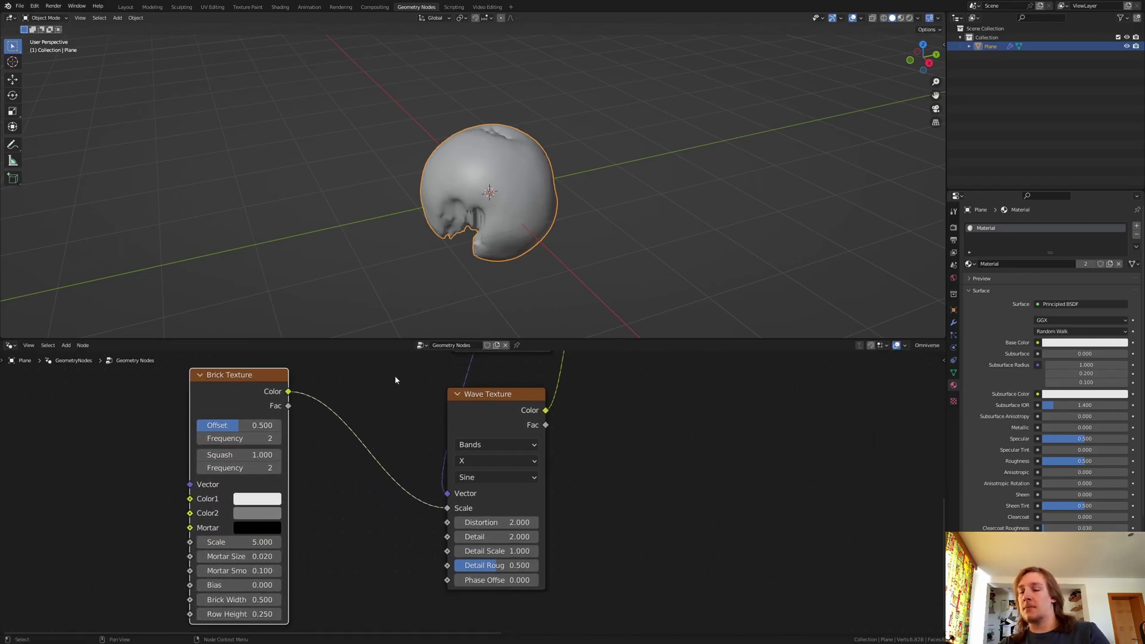
Set the Brick Texture's Scale to 9.3 and save the file
click(246, 542)
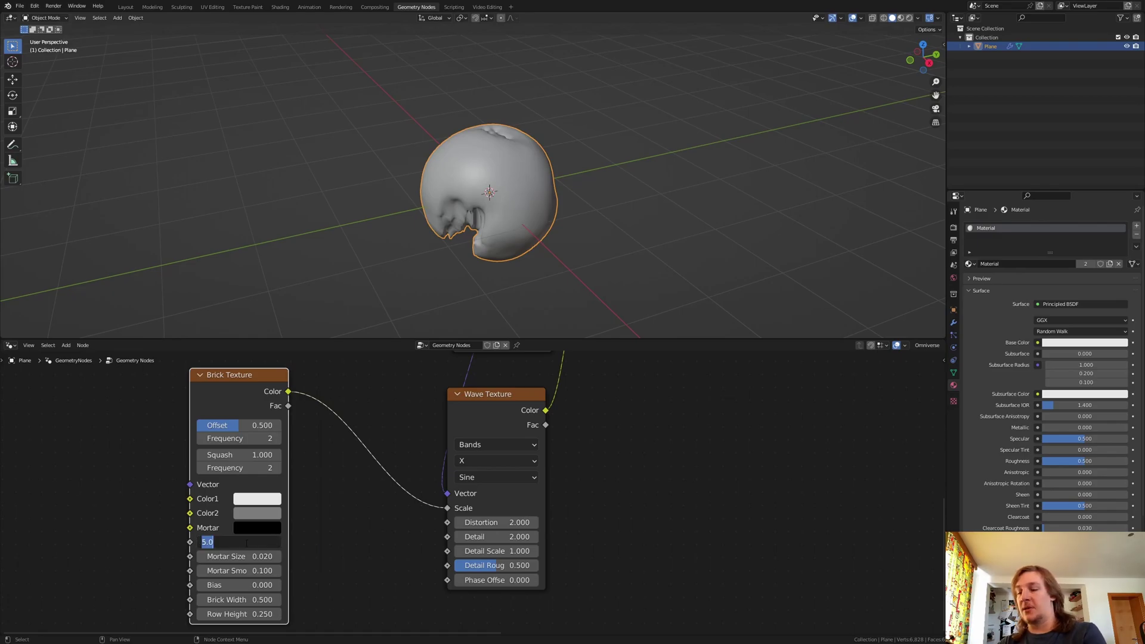
text(9.)
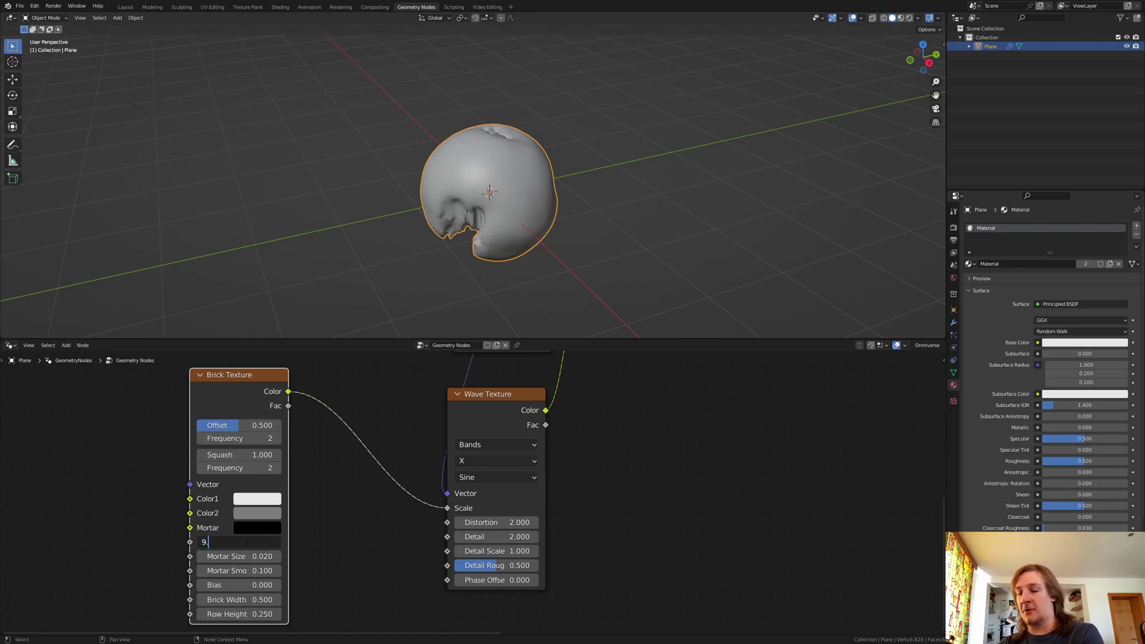
text(3)
key(Return)
key(Home)
key(ctrl+s)
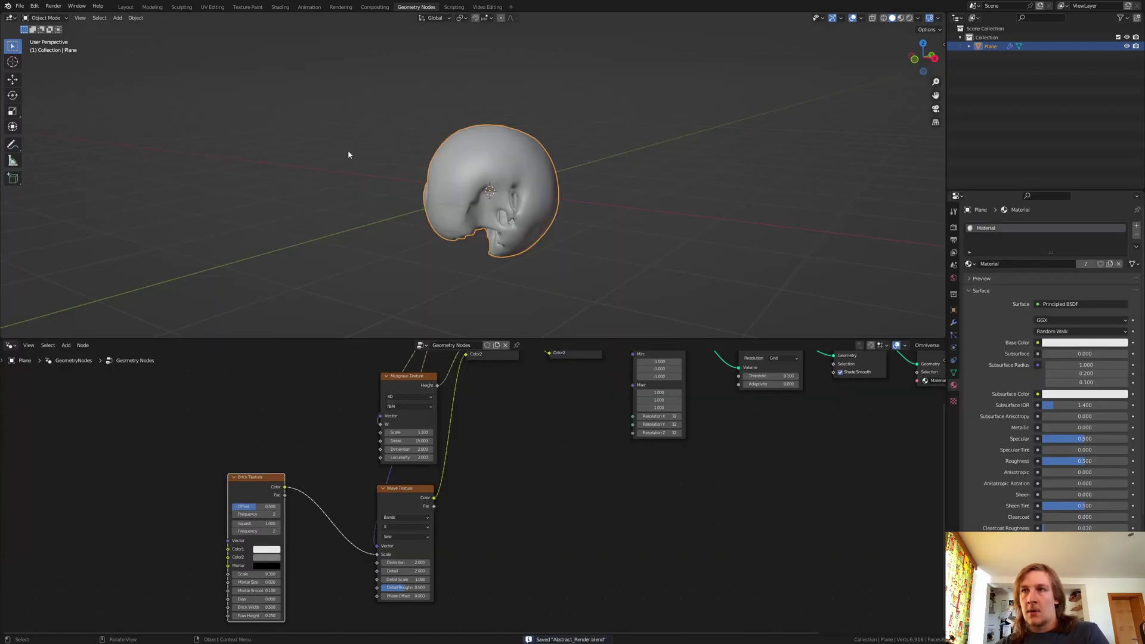
Set the Volume Cube's X, Y and Z resolution to 100
middle_drag(348, 149, 692, 421)
drag(656, 416, 656, 433)
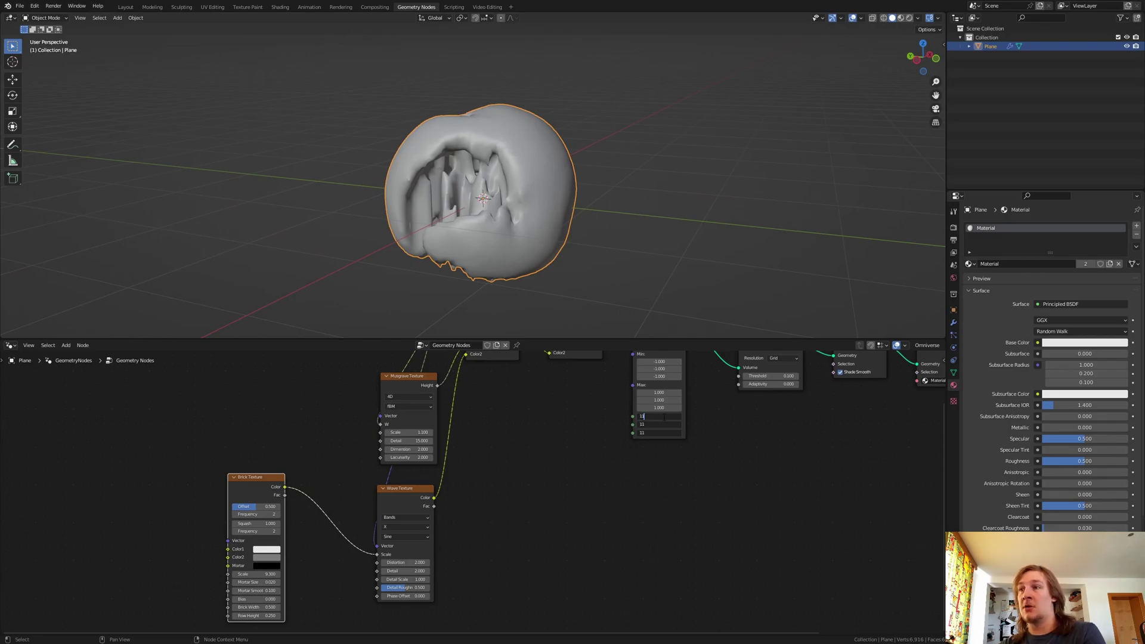
key(Return)
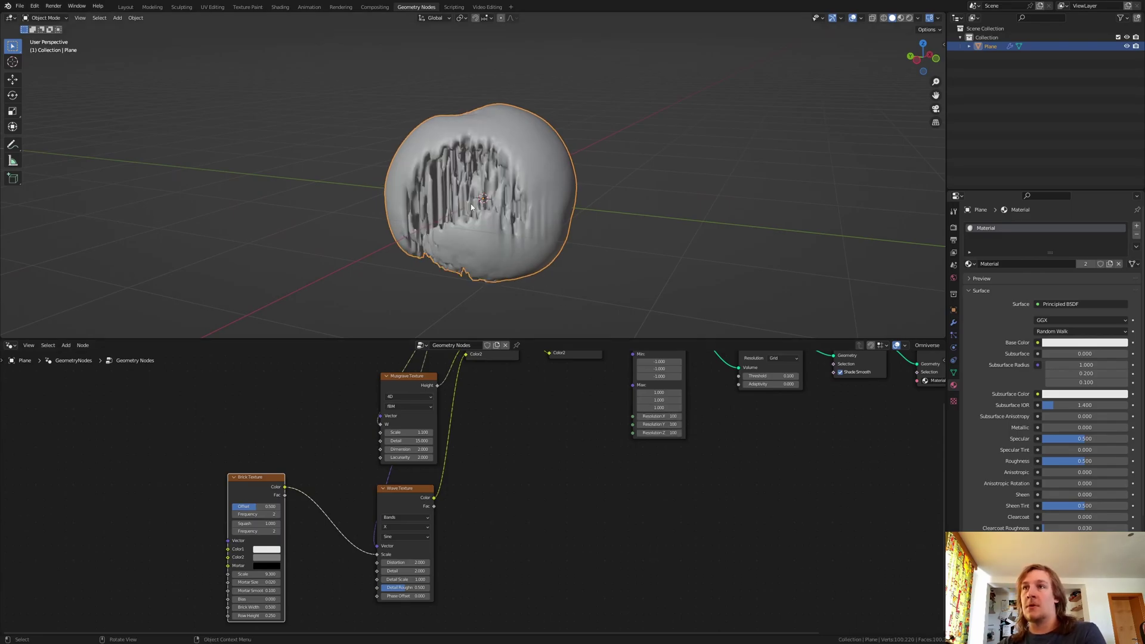
Inspect the mesh's hollow up close and set the Volume Cube's X, Y and Z resolution to 200
scroll(479, 159, up, 3)
middle_drag(471, 205, 618, 524)
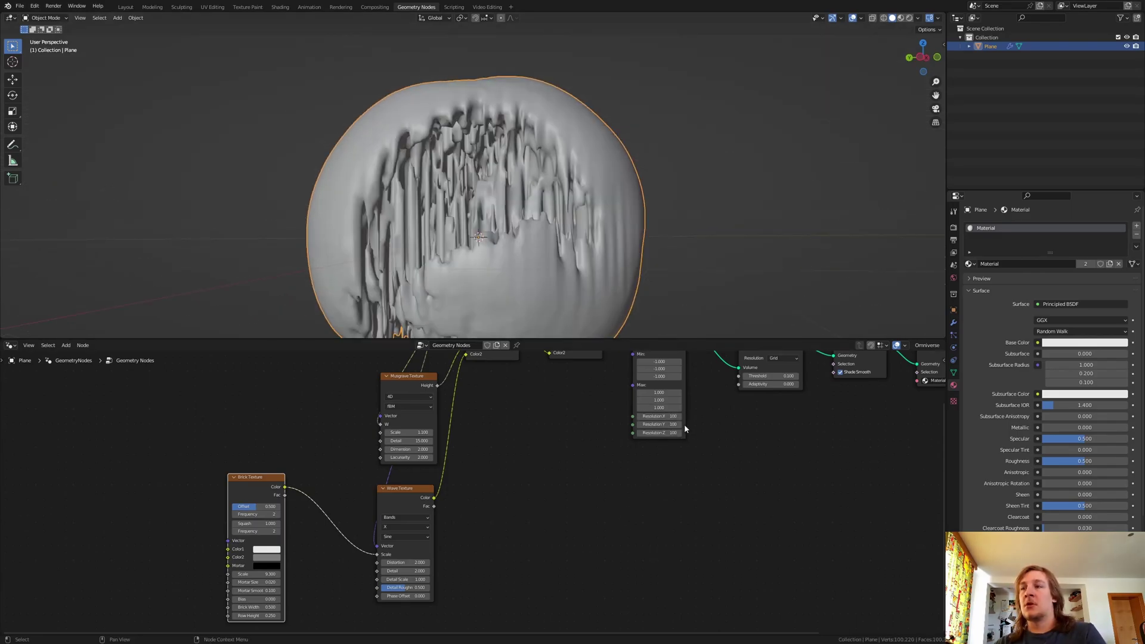
scroll(650, 407, up, 2)
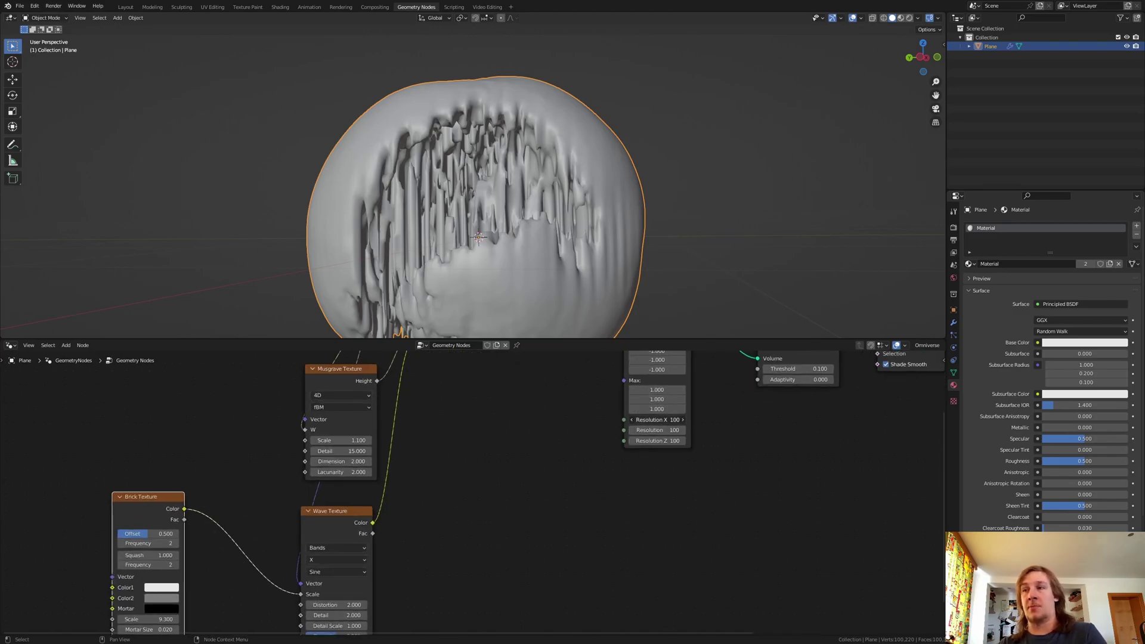
drag(656, 420, 657, 441)
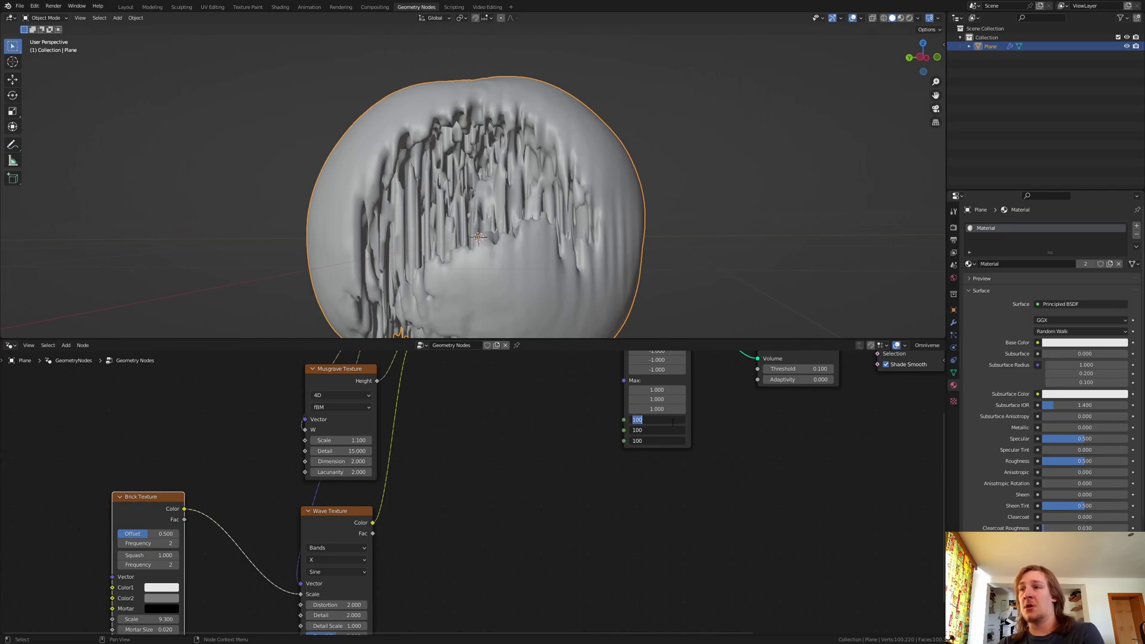
text(2)
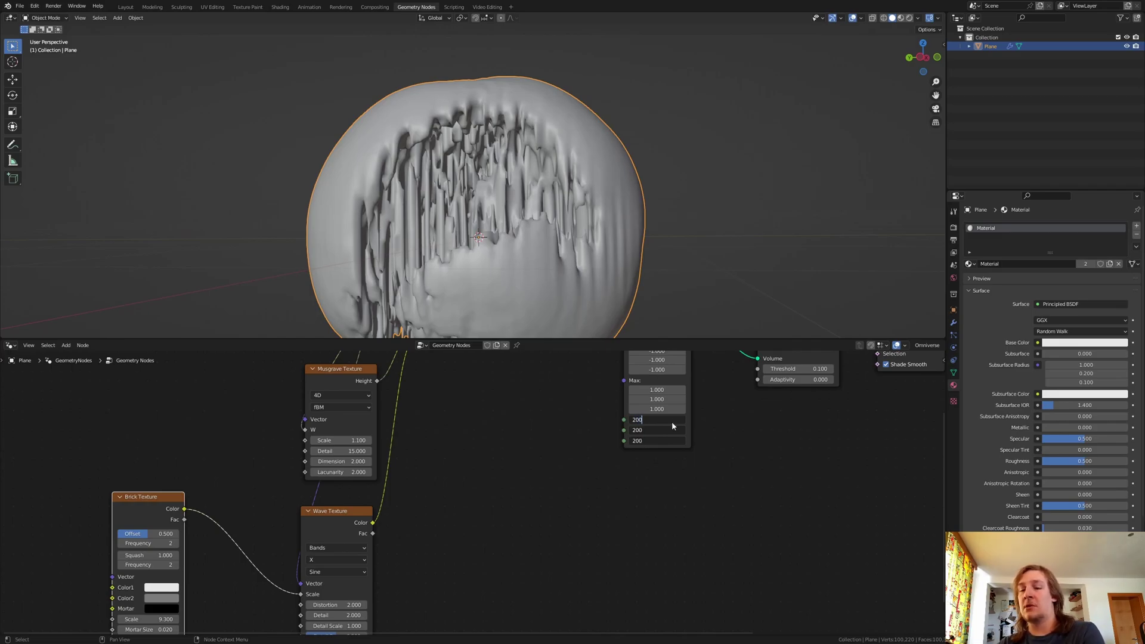
key(Return)
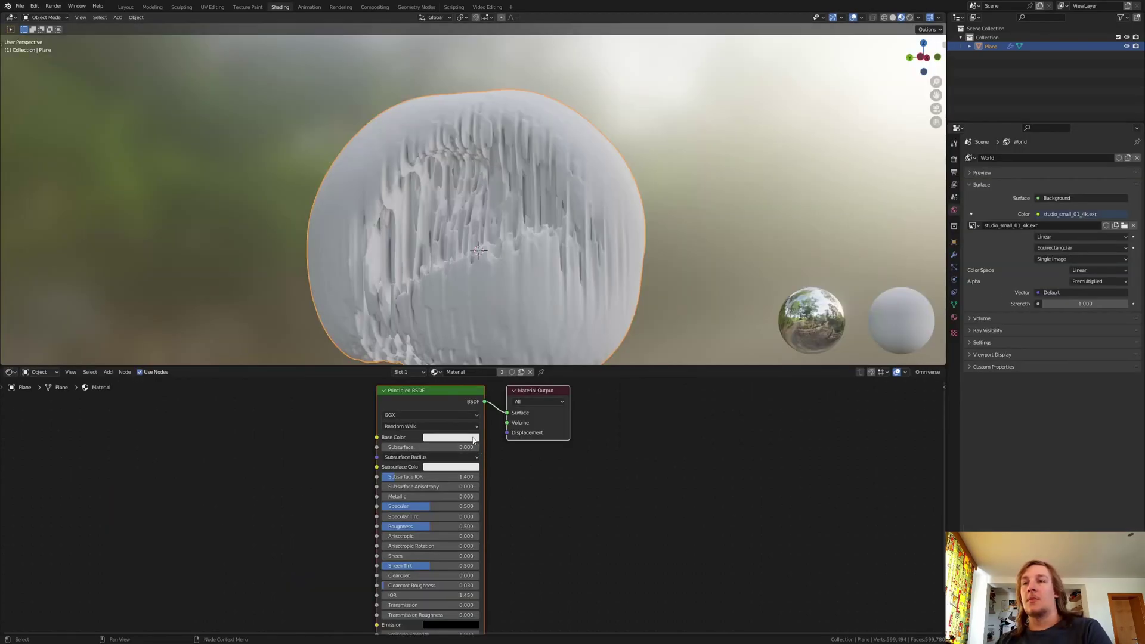
Give the mesh's Principled BSDF a light blue Base Color, set Metallic to 1 and lower its Roughness
click(473, 438)
click(467, 325)
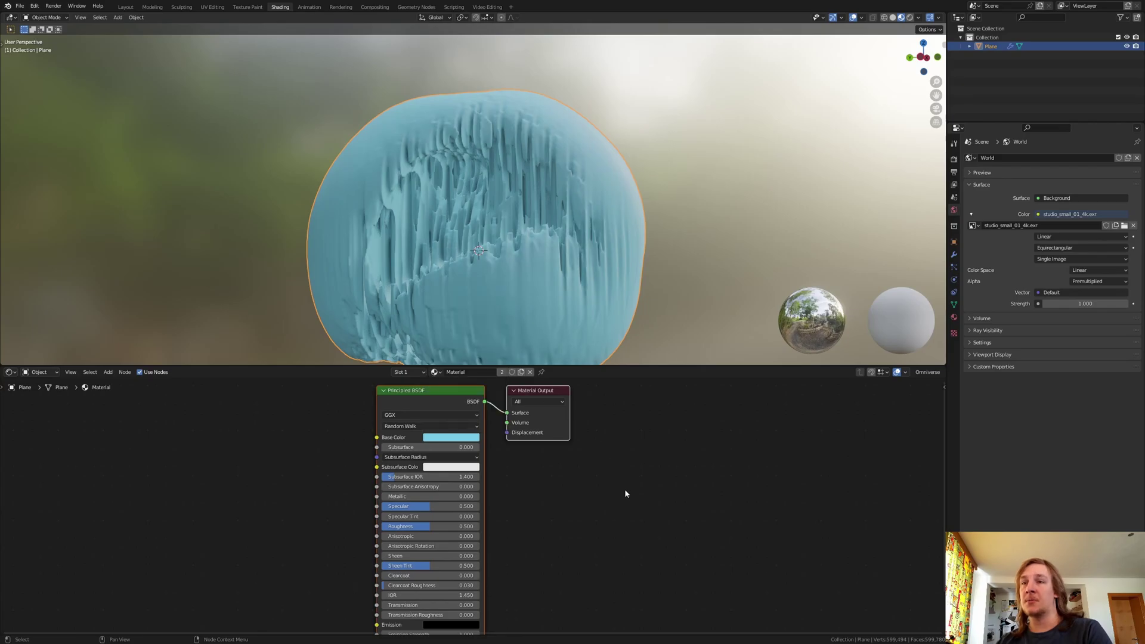
drag(410, 495, 477, 496)
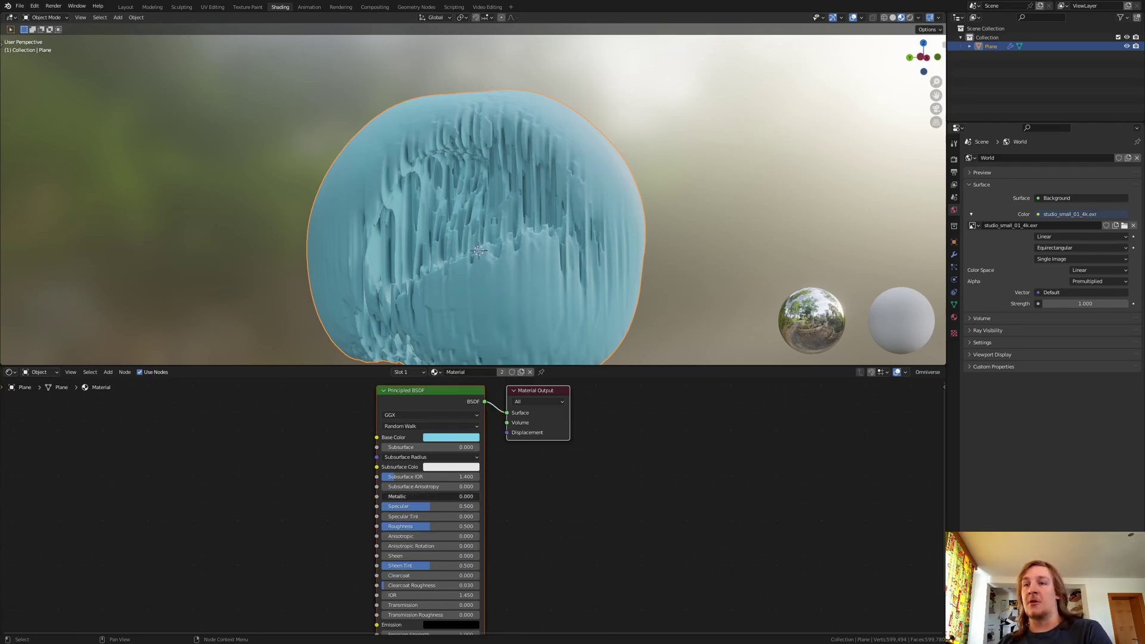
click(412, 526)
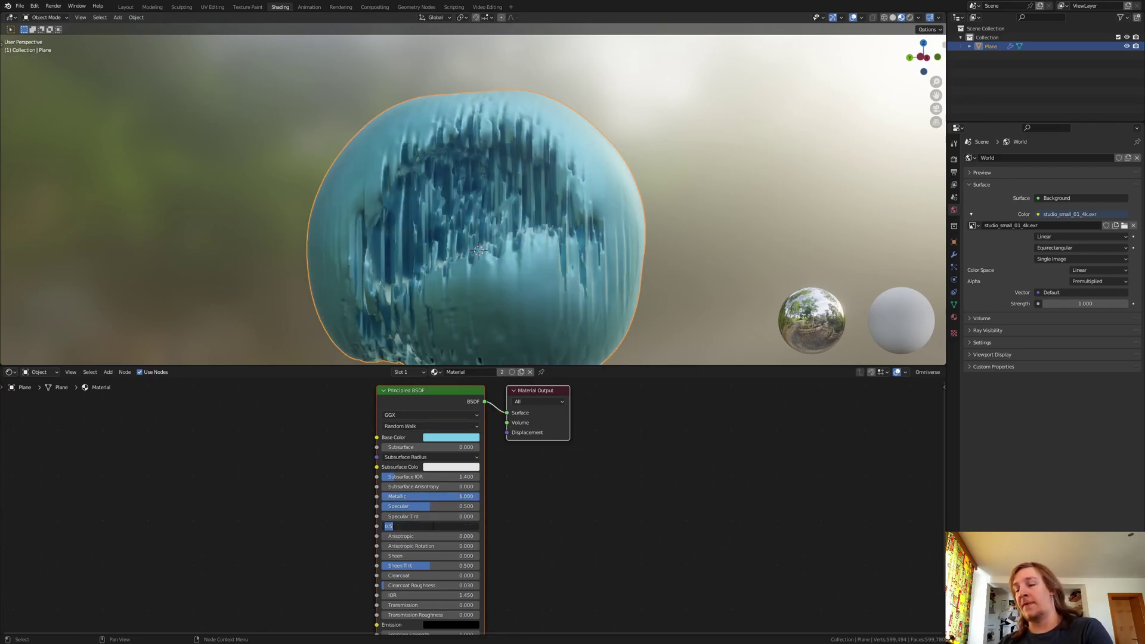
text(2)
key(Return)
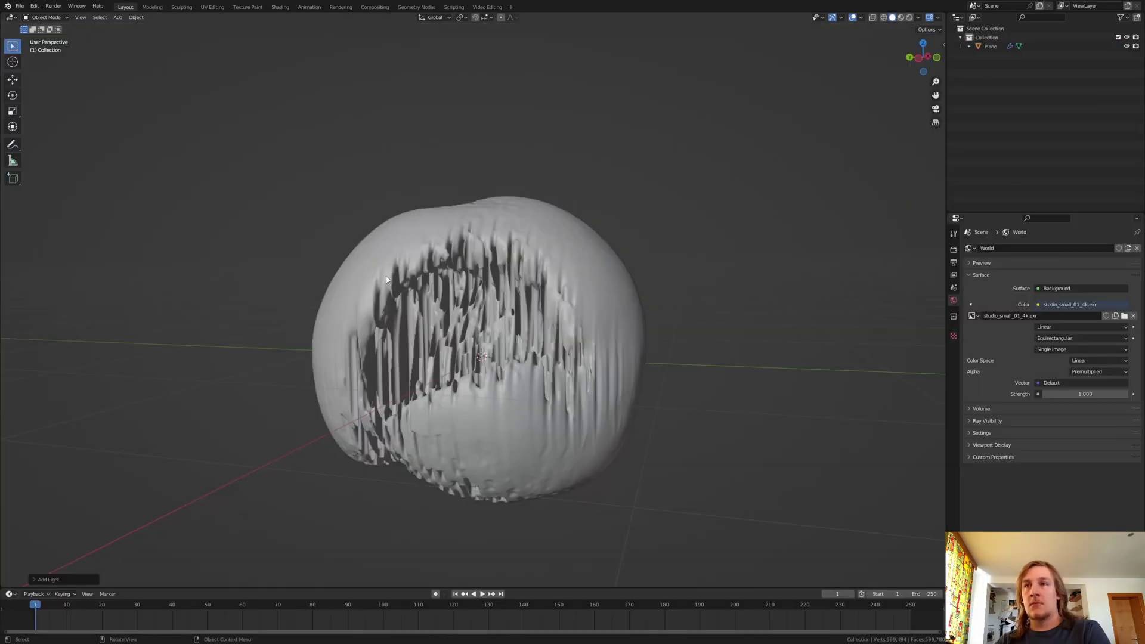
Add a point light and move it within the XZ plane to sit inside the mesh's hollow
key(shift+a)
mouse_move(539, 213)
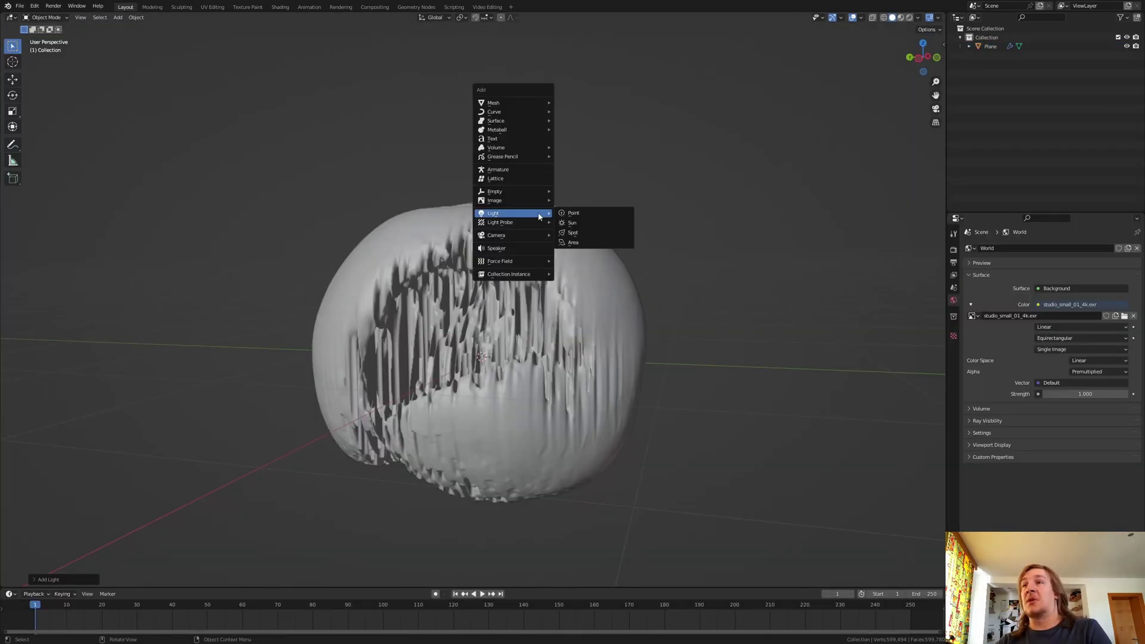
click(592, 215)
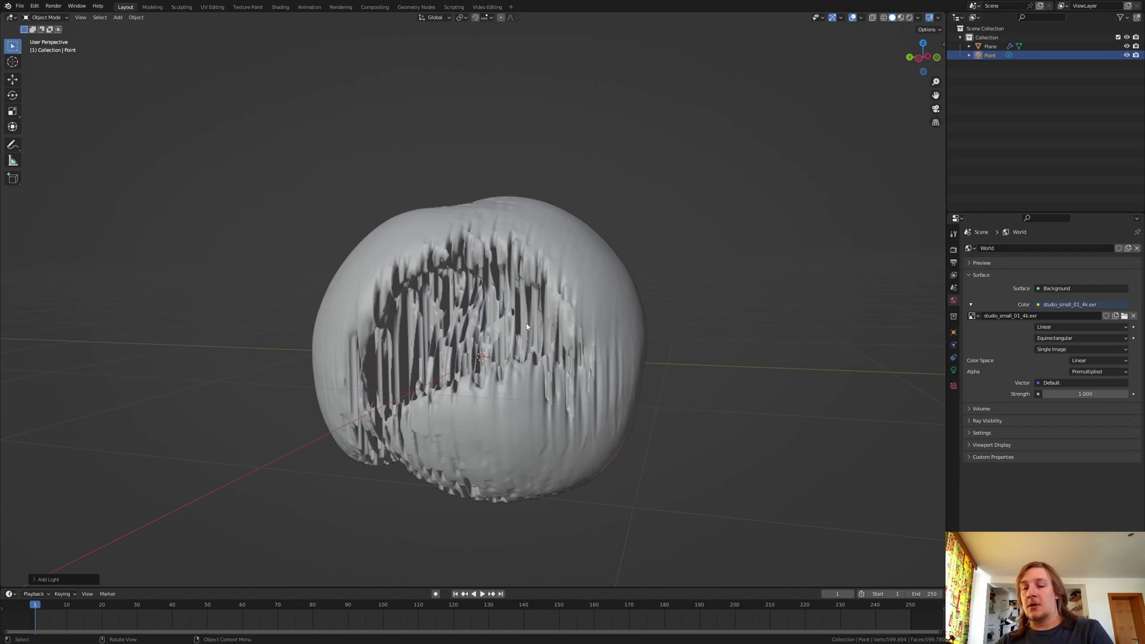
key(g)
key(shift+y)
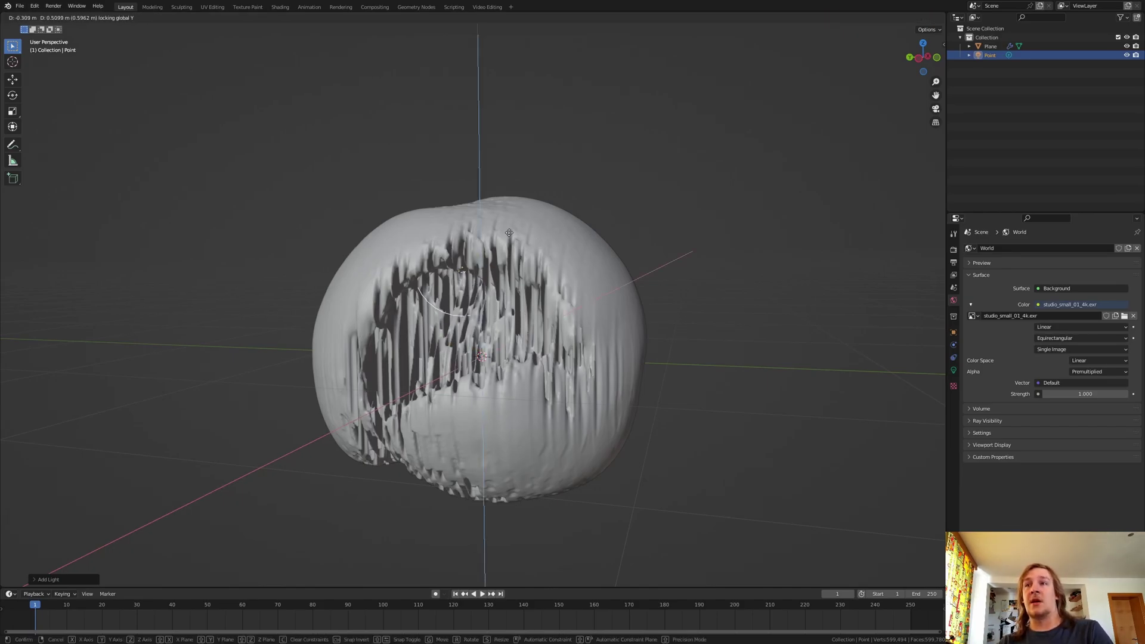
click(505, 275)
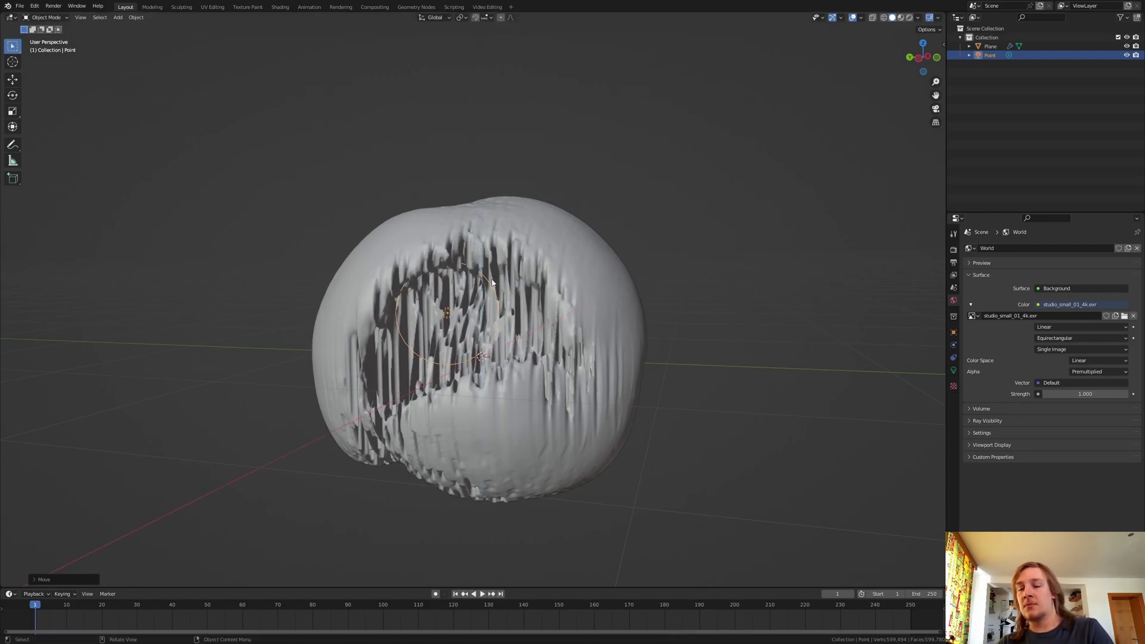
Duplicate the point light twice, placing the copies at different spots inside the hollow
key(shift+d)
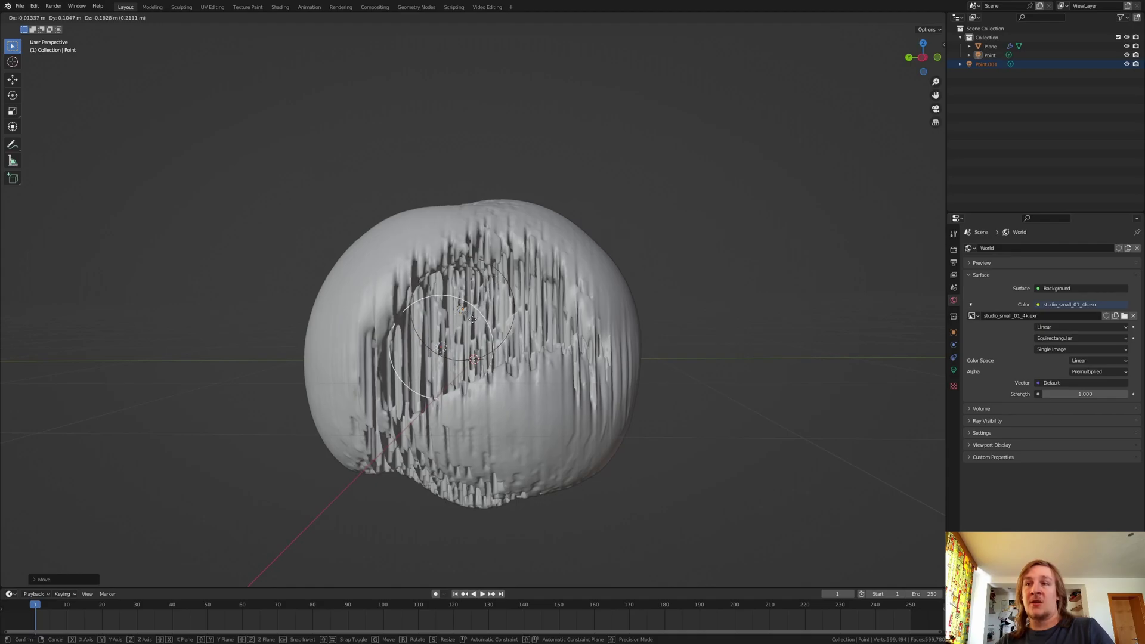
click(460, 339)
key(shift+d)
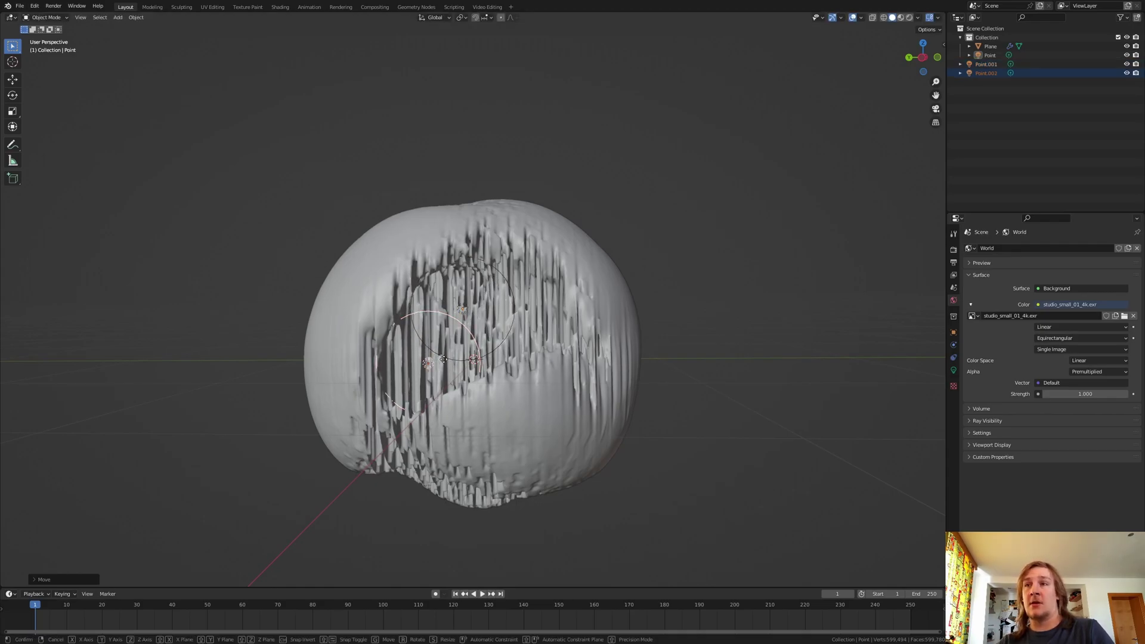
click(561, 316)
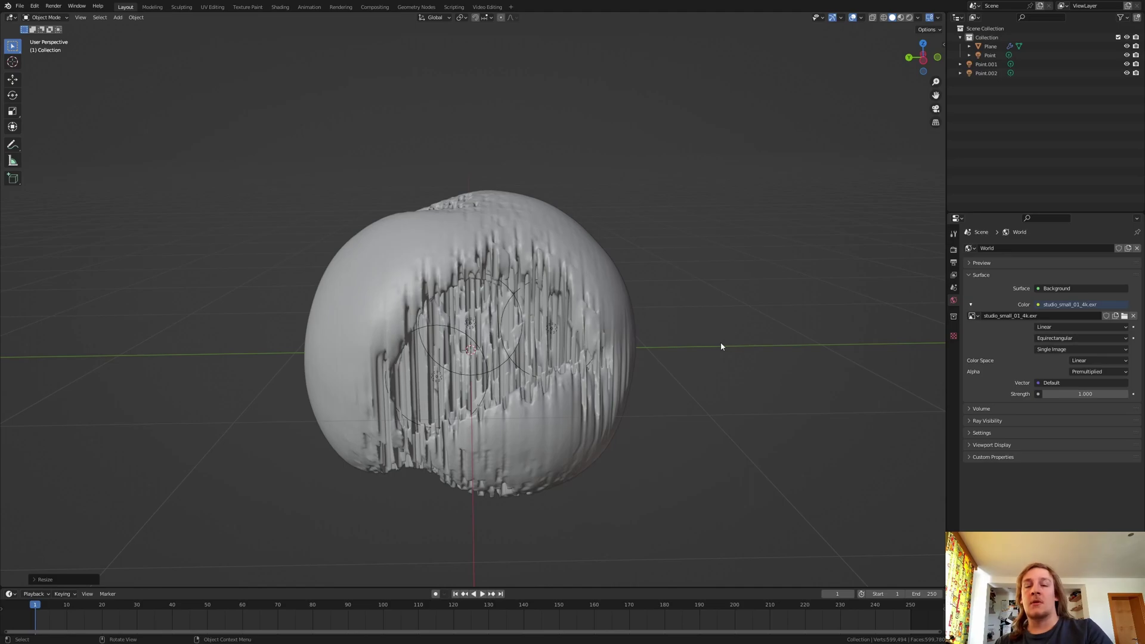
Add a cube at the origin and scale it by 10 so that it encloses the whole scene
key(shift+a)
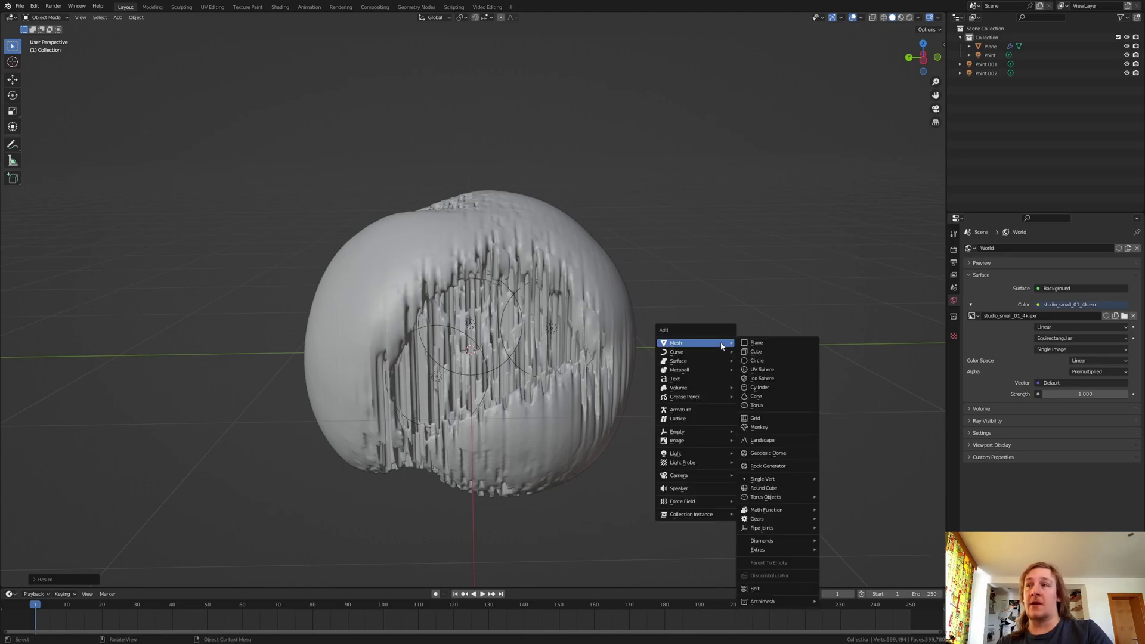
click(755, 351)
key(s)
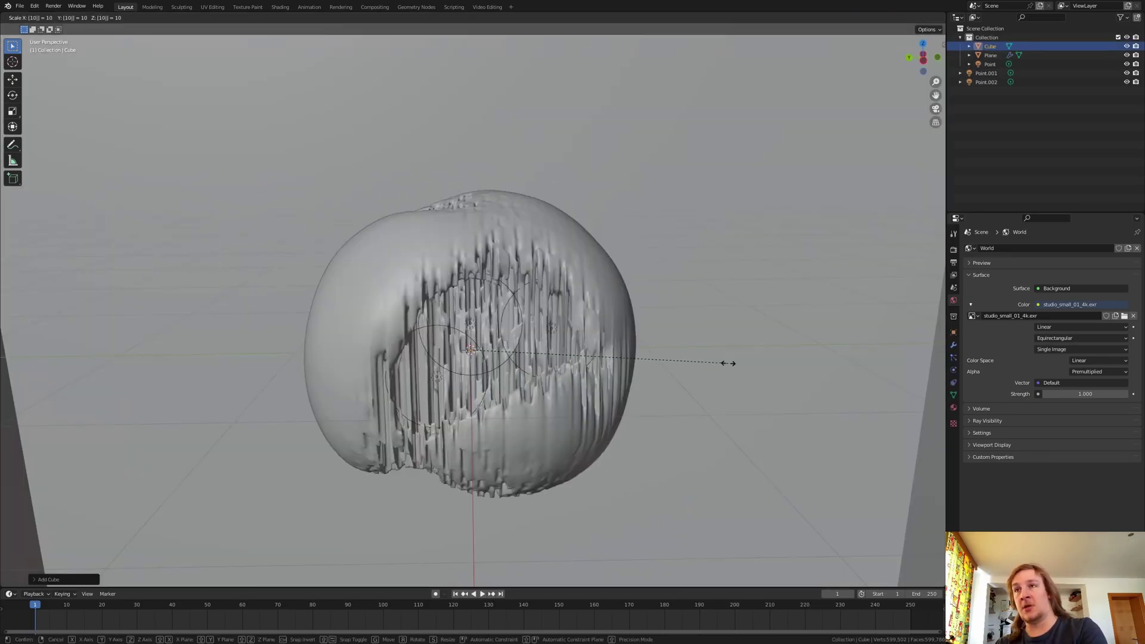
click(728, 365)
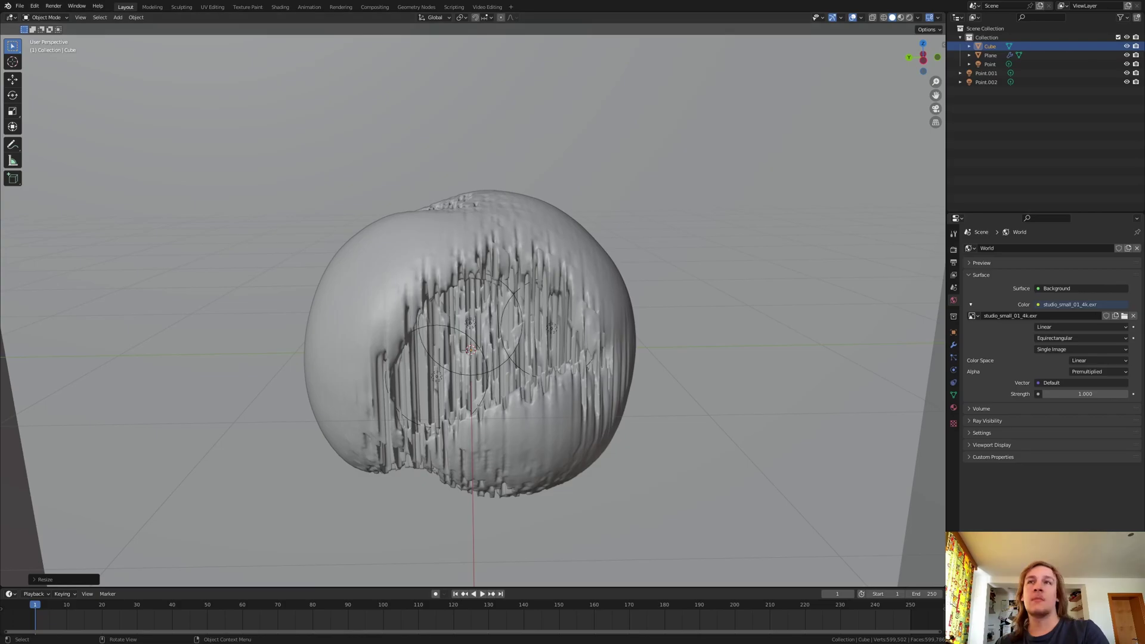
Switch to the Shading workspace with a rendered viewport and create a new material for the enclosing cube
click(280, 7)
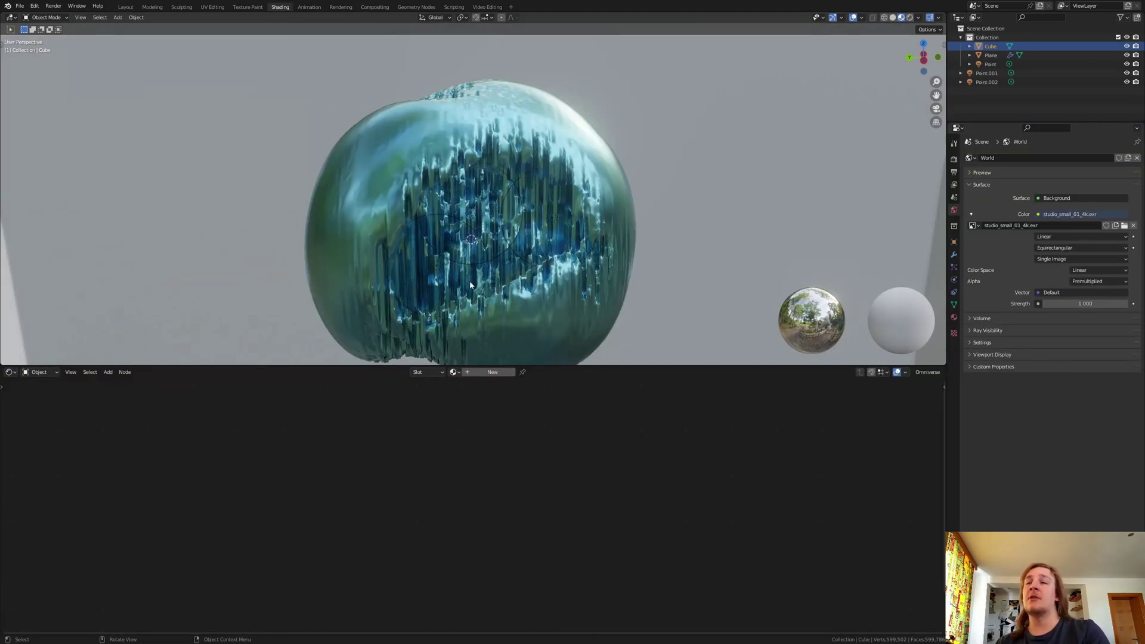
click(910, 18)
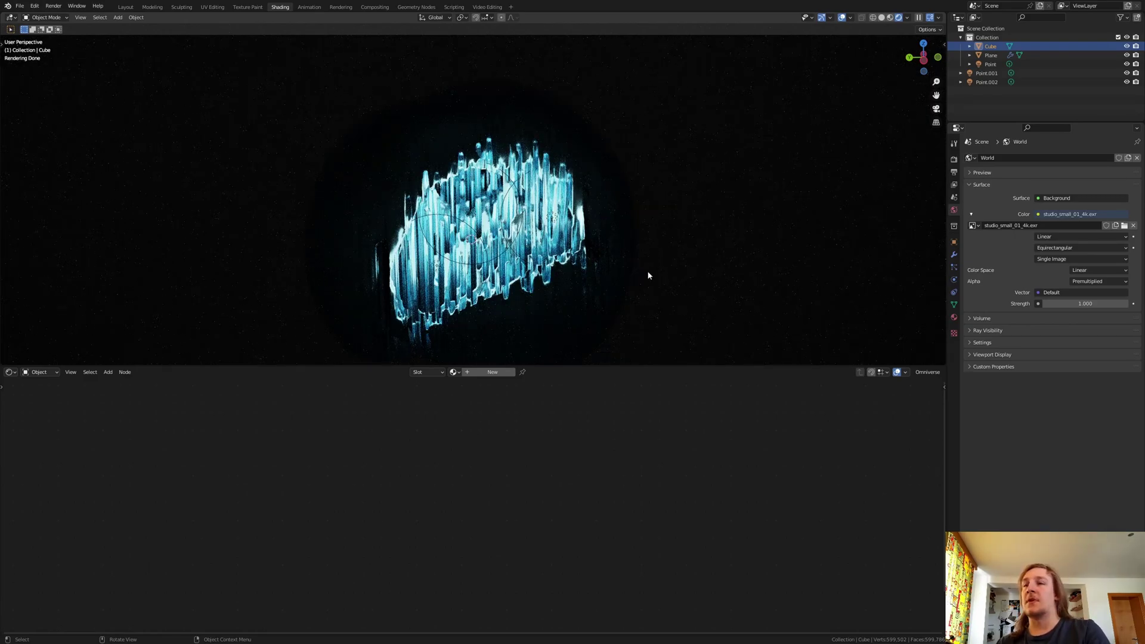
click(482, 373)
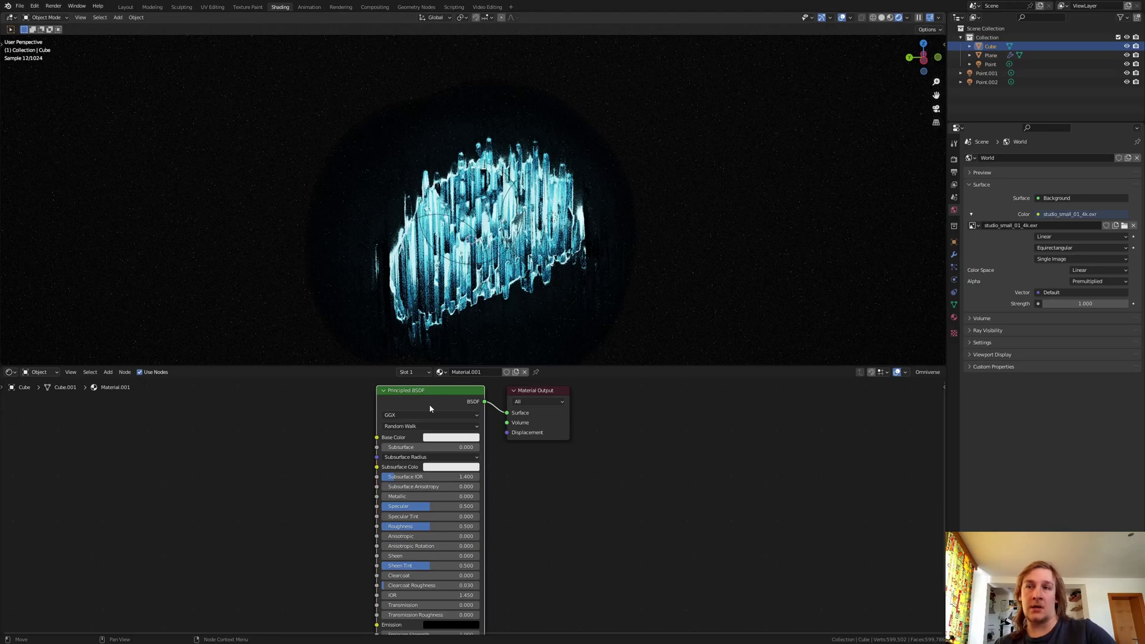
Replace the enclosing cube's Principled BSDF with a Principled Volume node connected to the Volume input of the Material Output
key(x)
key(shift+a)
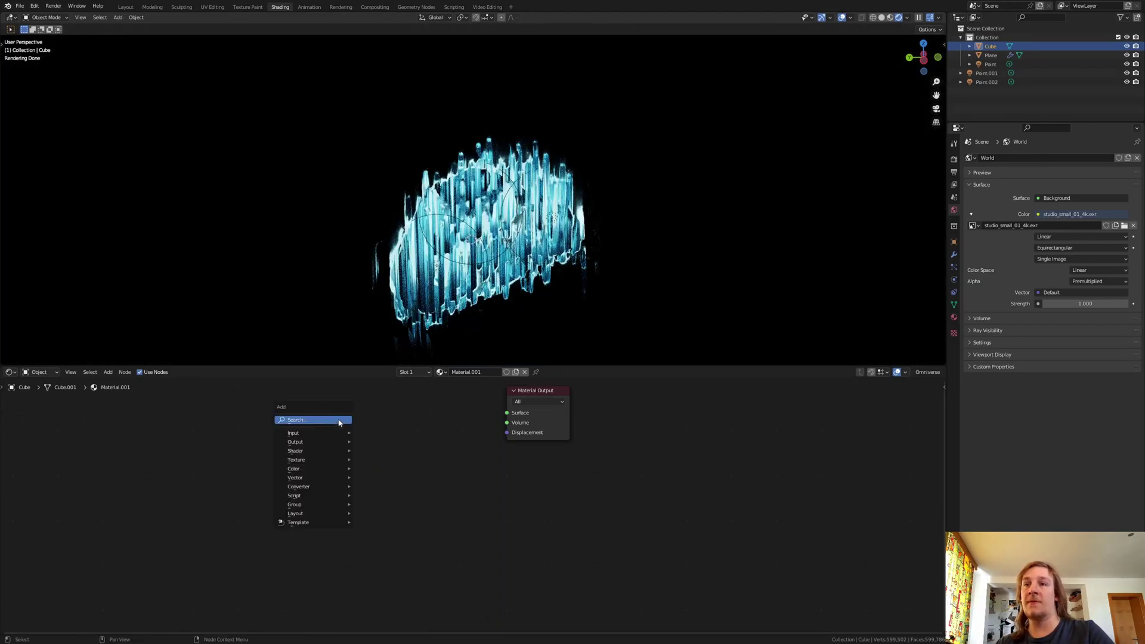
click(339, 420)
text(vol)
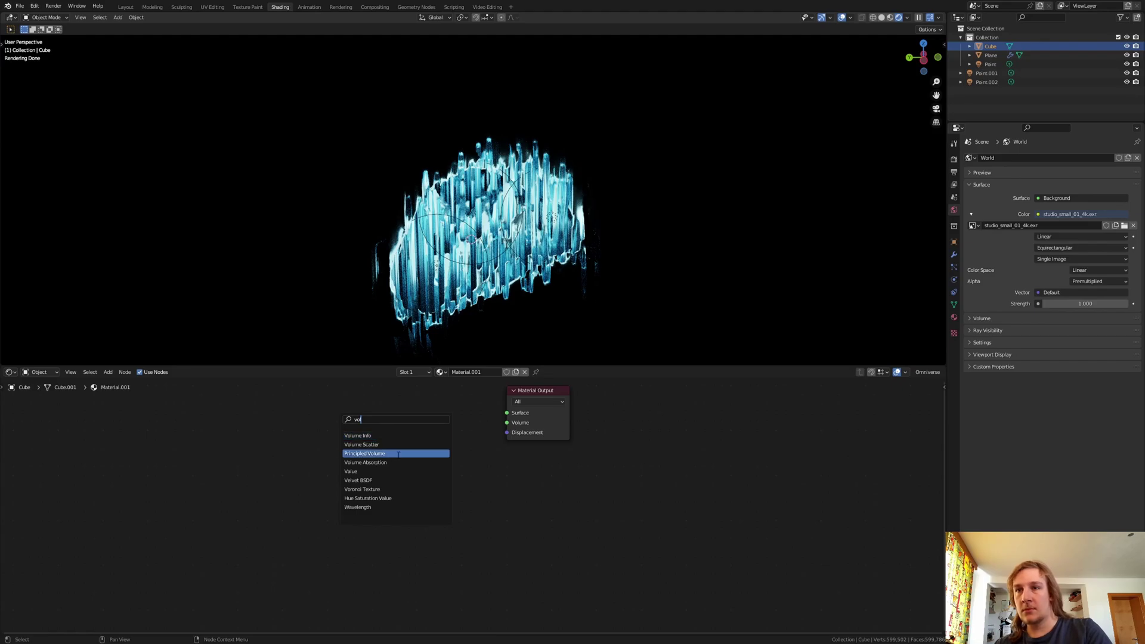
click(398, 455)
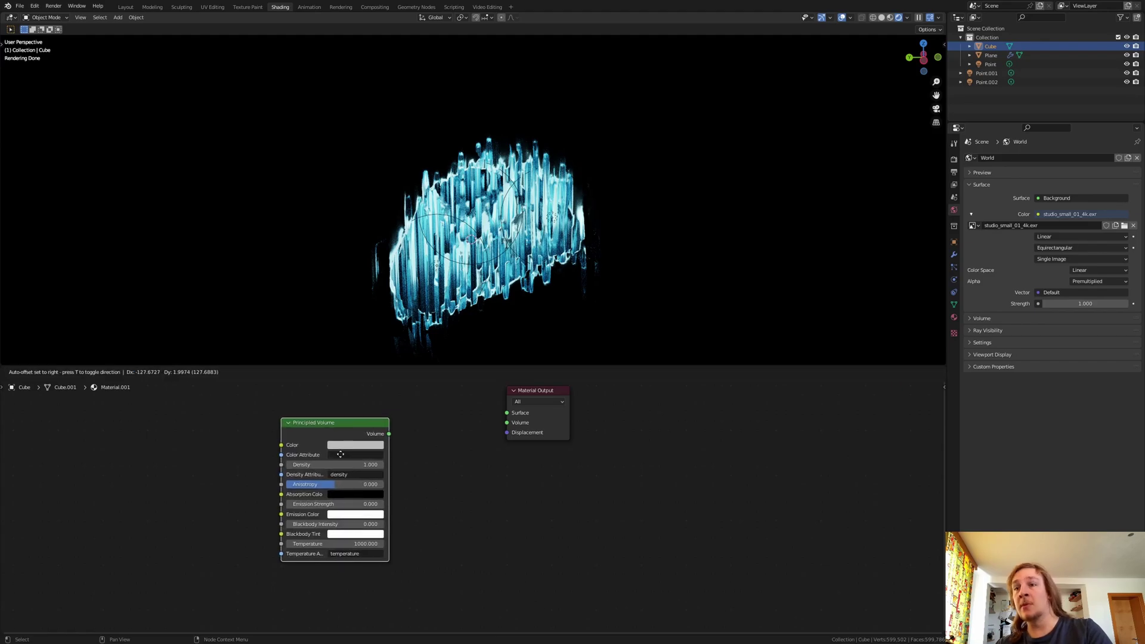
drag(387, 434, 507, 422)
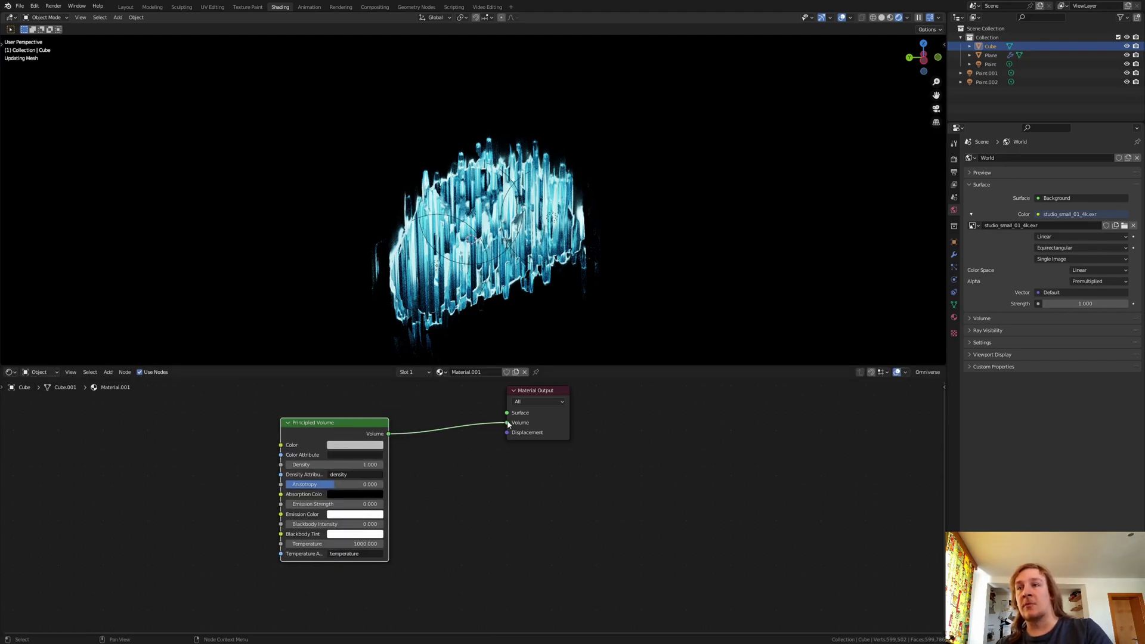
Set the Principled Volume's density to 0.1
click(337, 465)
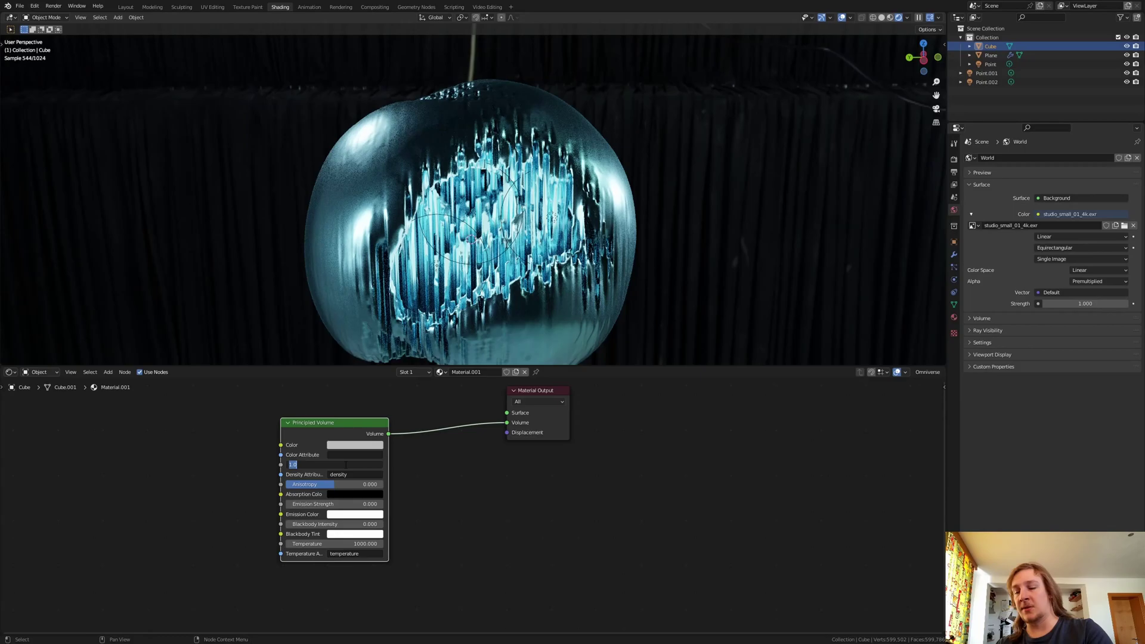
text(0.1)
key(Return)
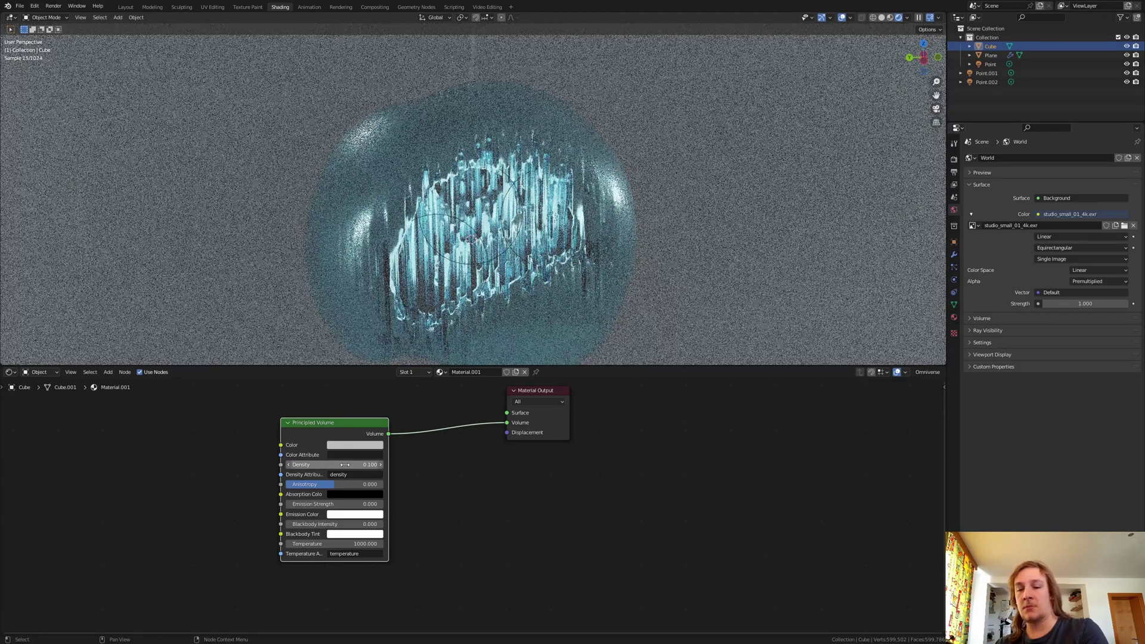
Give the point light named Point a red colour and set its power to 100 W
click(472, 218)
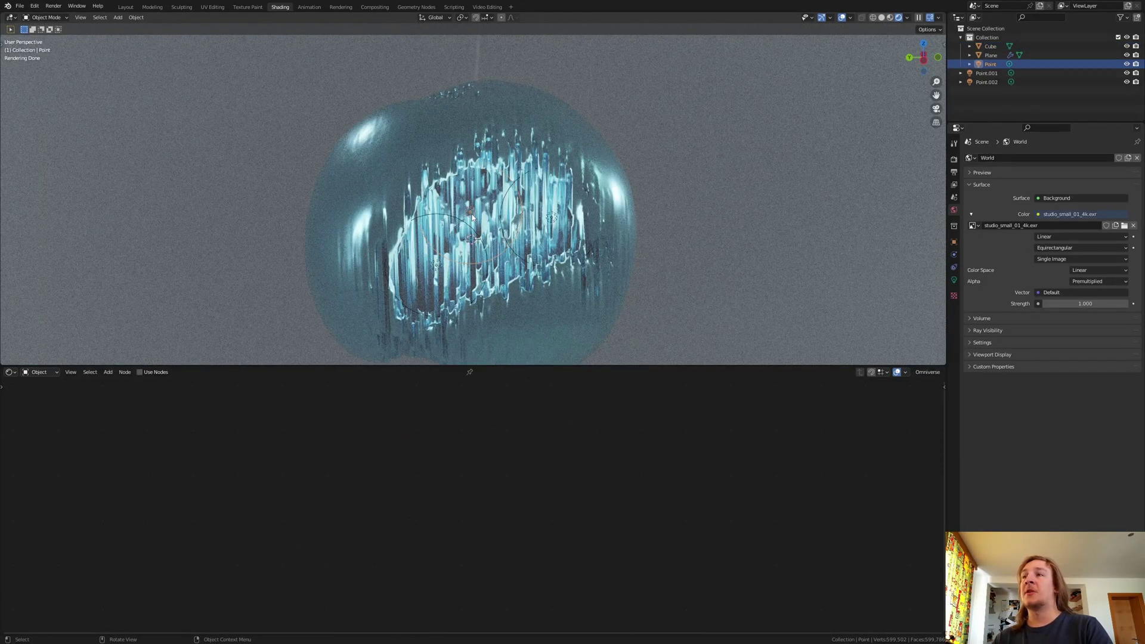
click(955, 281)
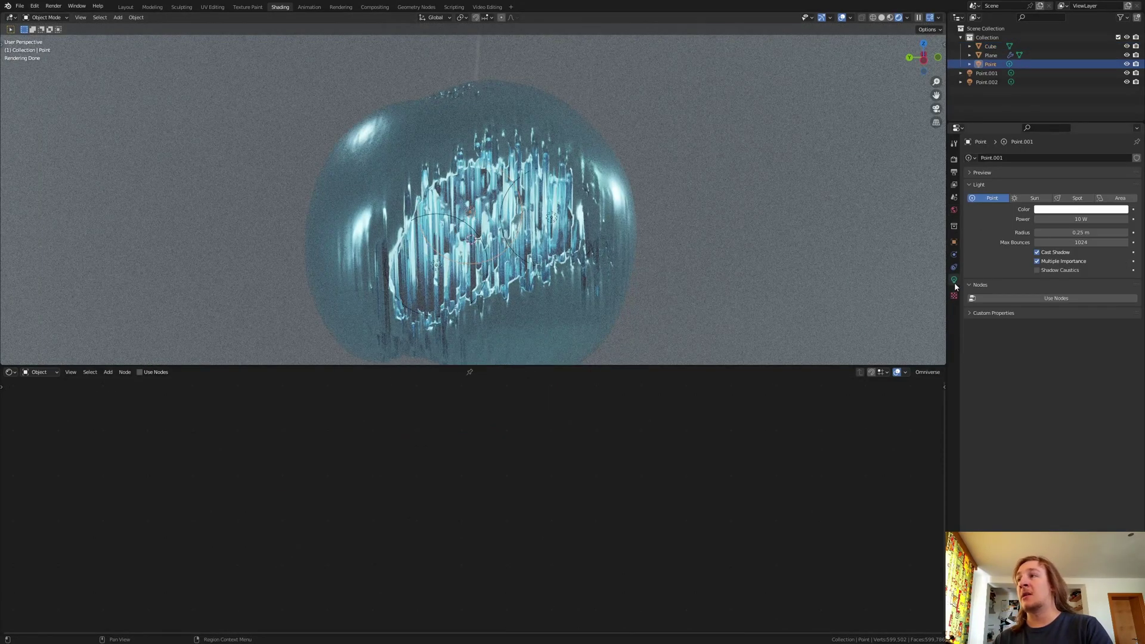
click(1062, 209)
drag(1081, 129, 1075, 147)
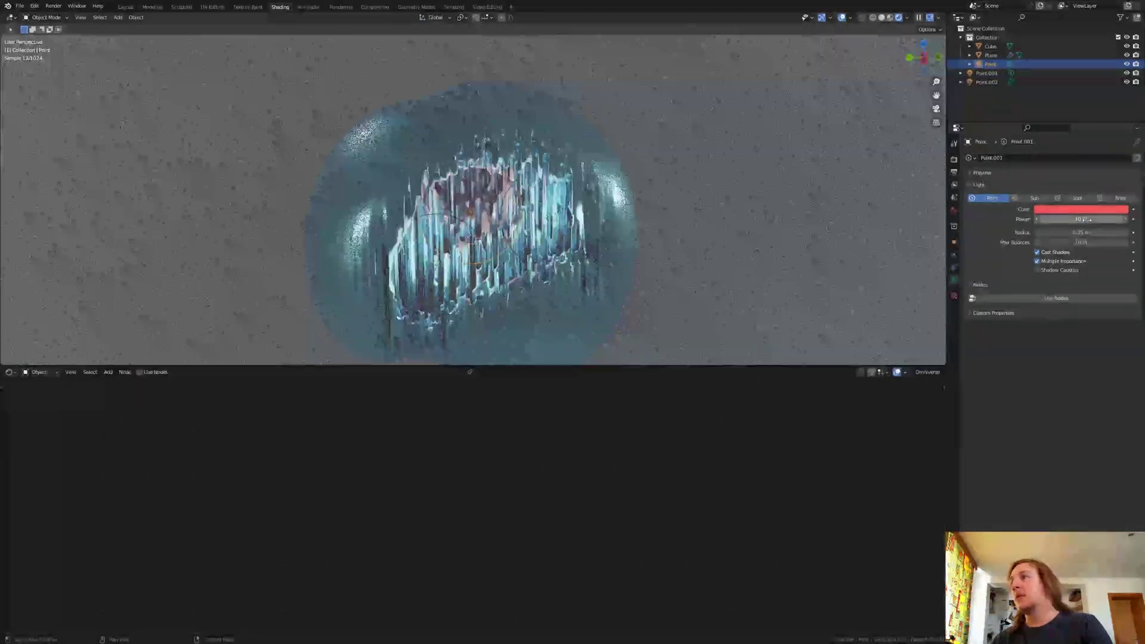
click(1089, 220)
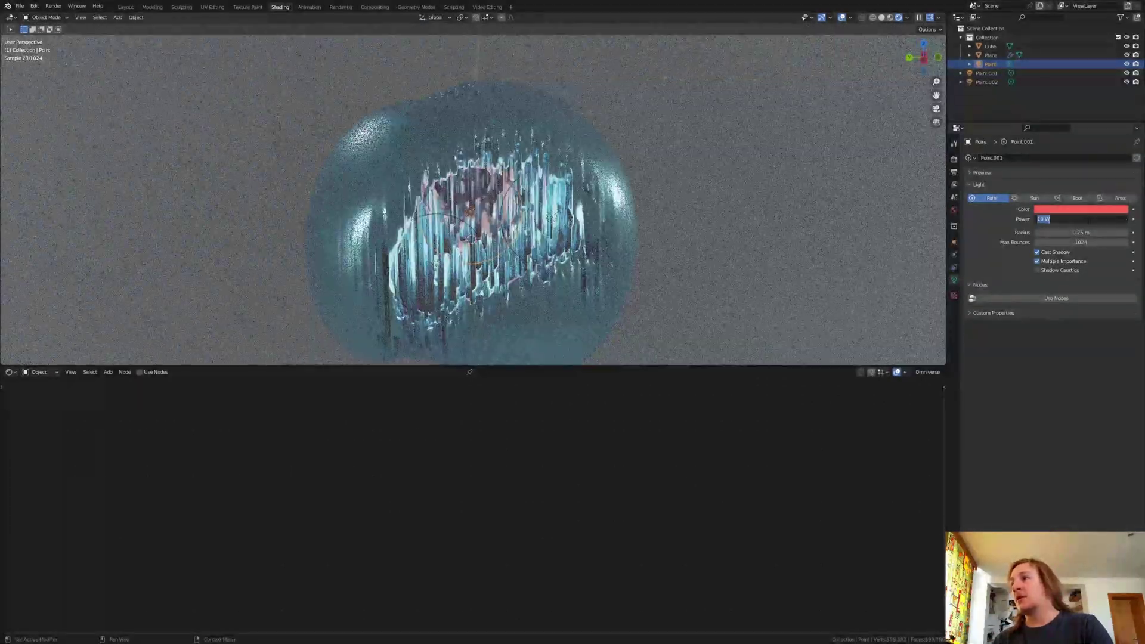
text(100)
key(Return)
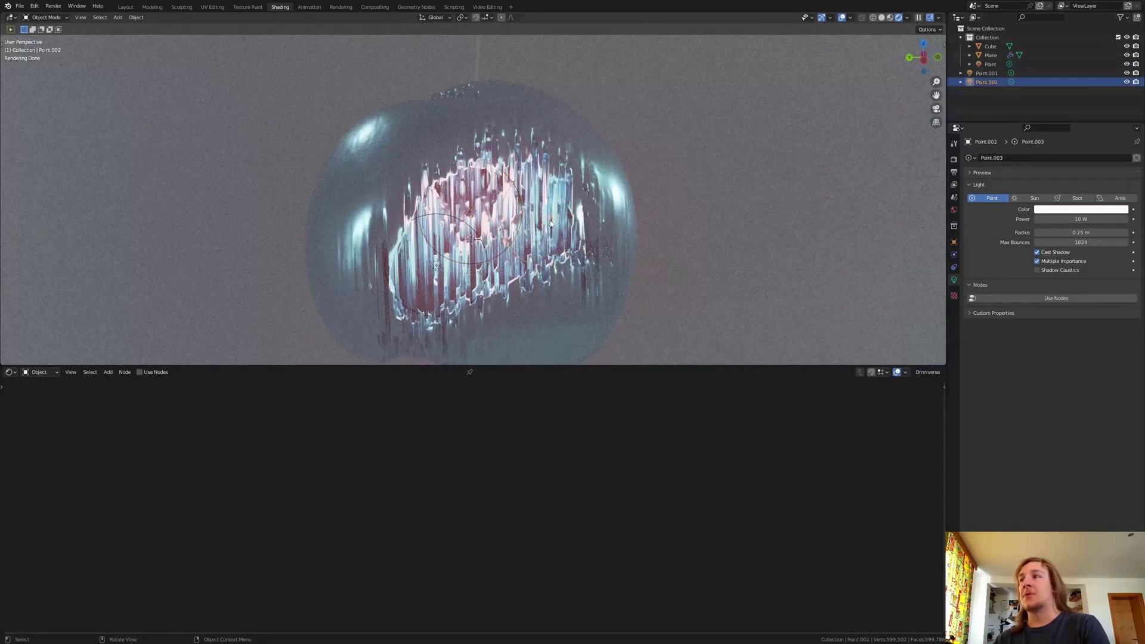
Give the point light Point.002 a warm yellow colour and set its power to 100 W
click(1079, 209)
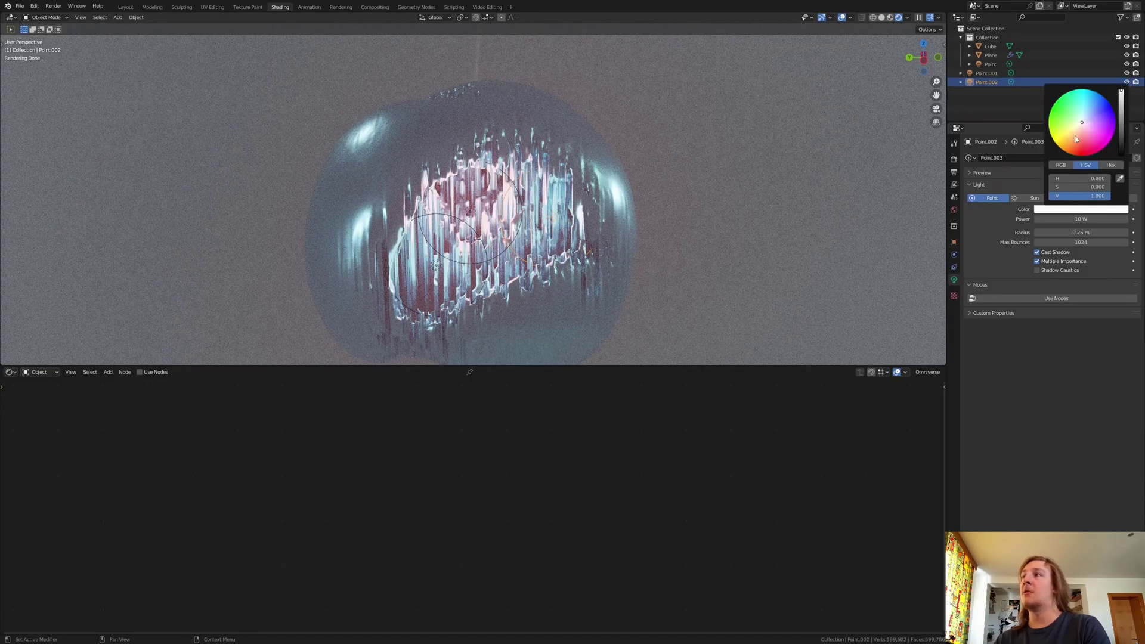
click(1094, 111)
click(1067, 219)
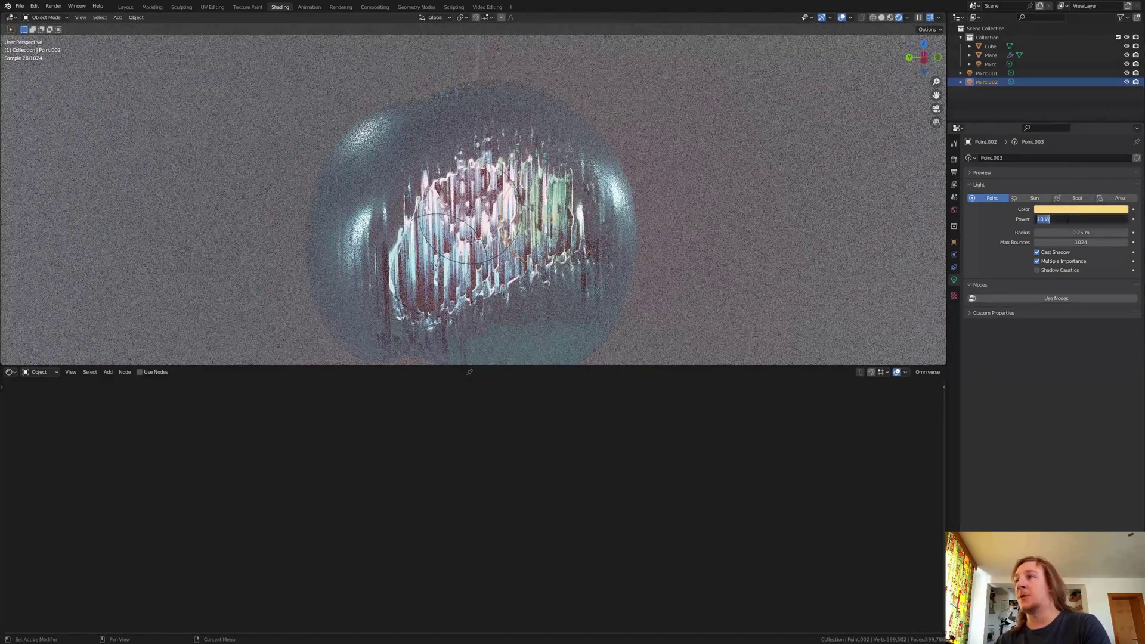
text(100)
key(Return)
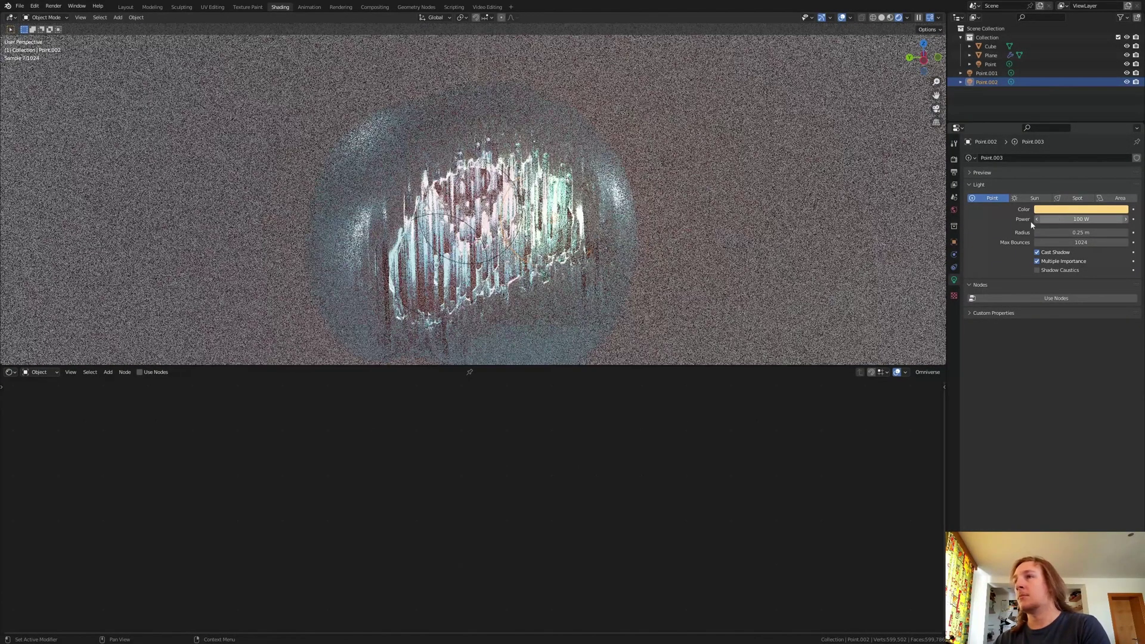
Set the power of the point light Point.001 to 100 W and give it a pink colour
click(566, 269)
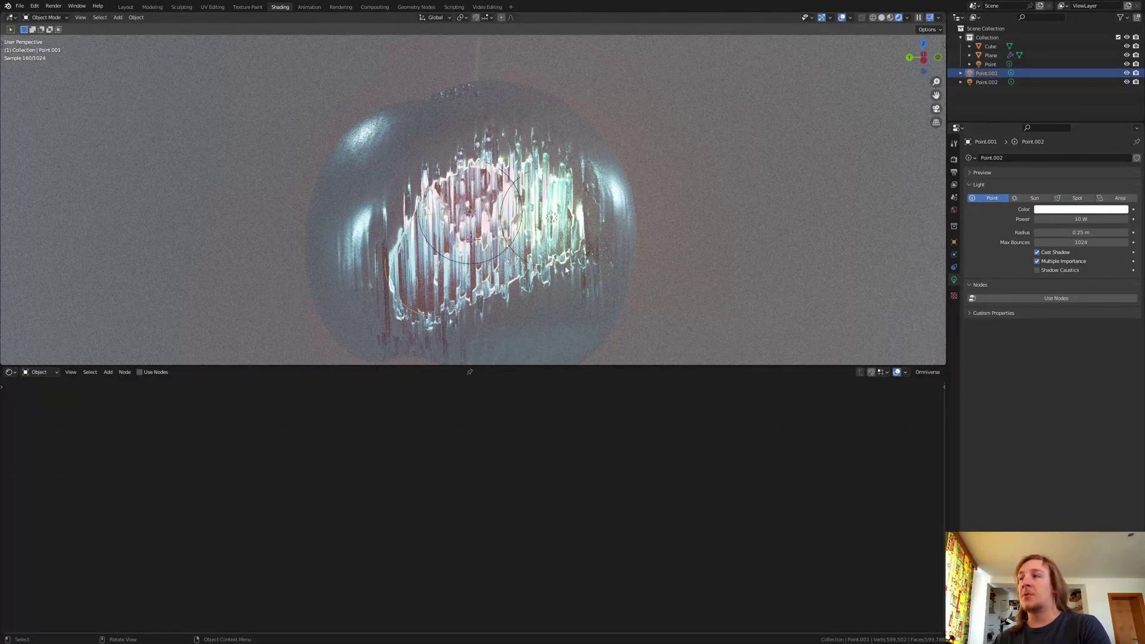
text(0)
key(Return)
click(1077, 209)
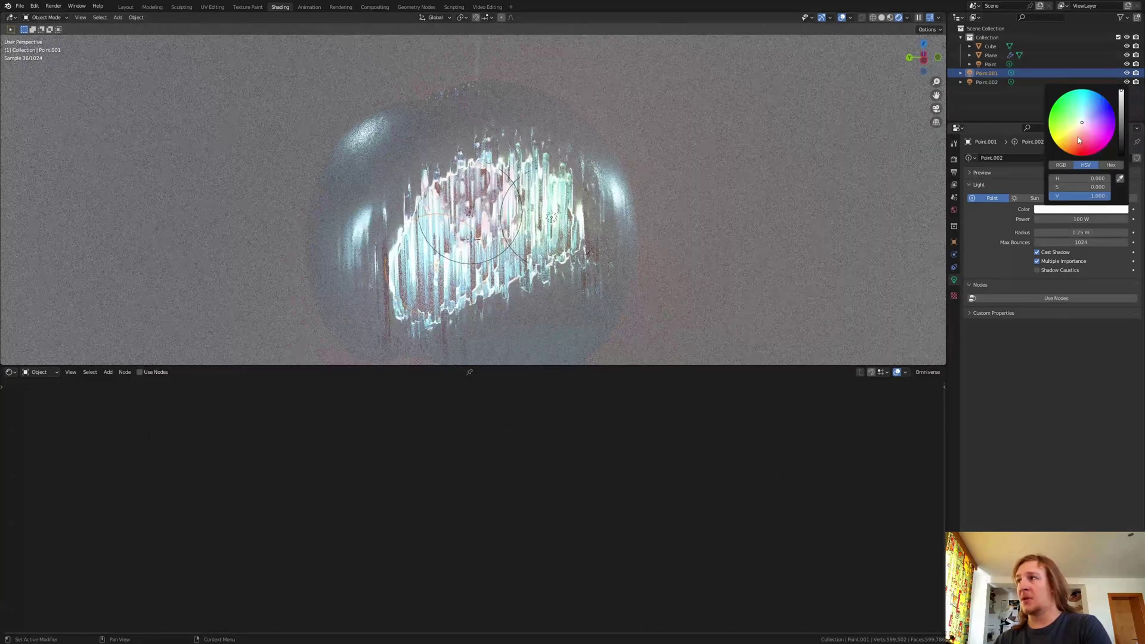
drag(1078, 139, 1085, 134)
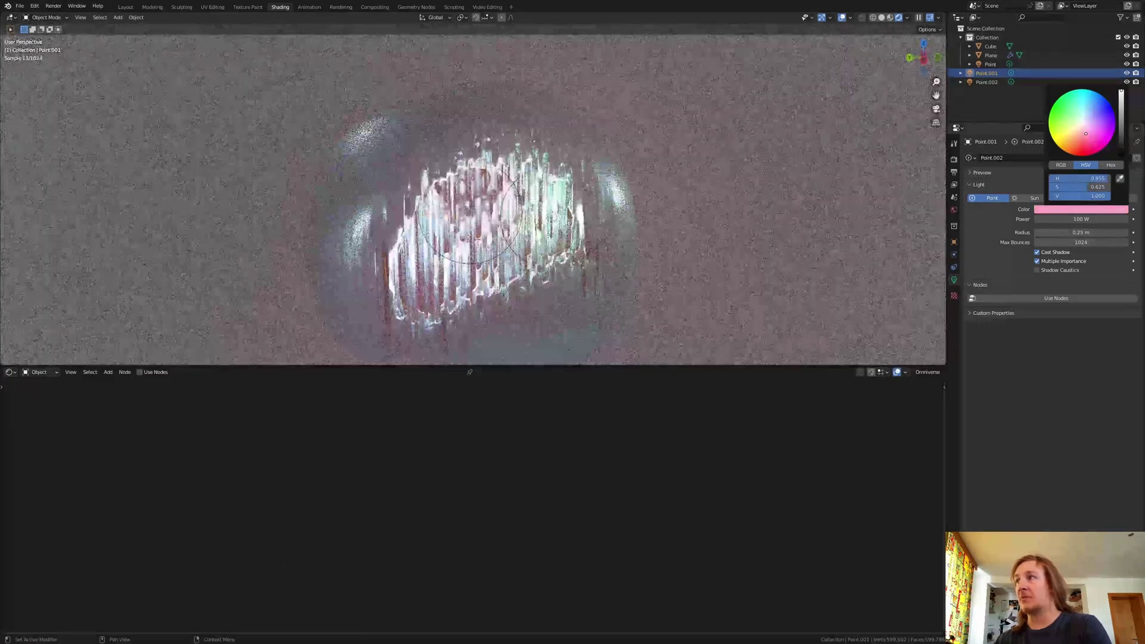
Set the radius of all three point lights to 0.6 m
click(1082, 232)
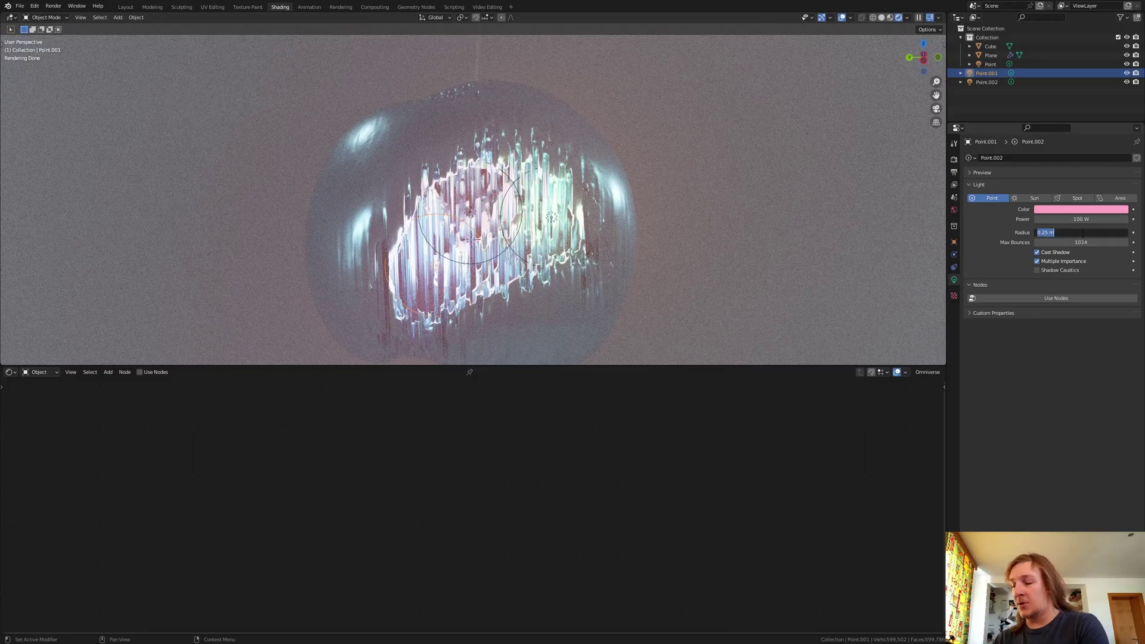
text(.6)
key(Return)
click(993, 65)
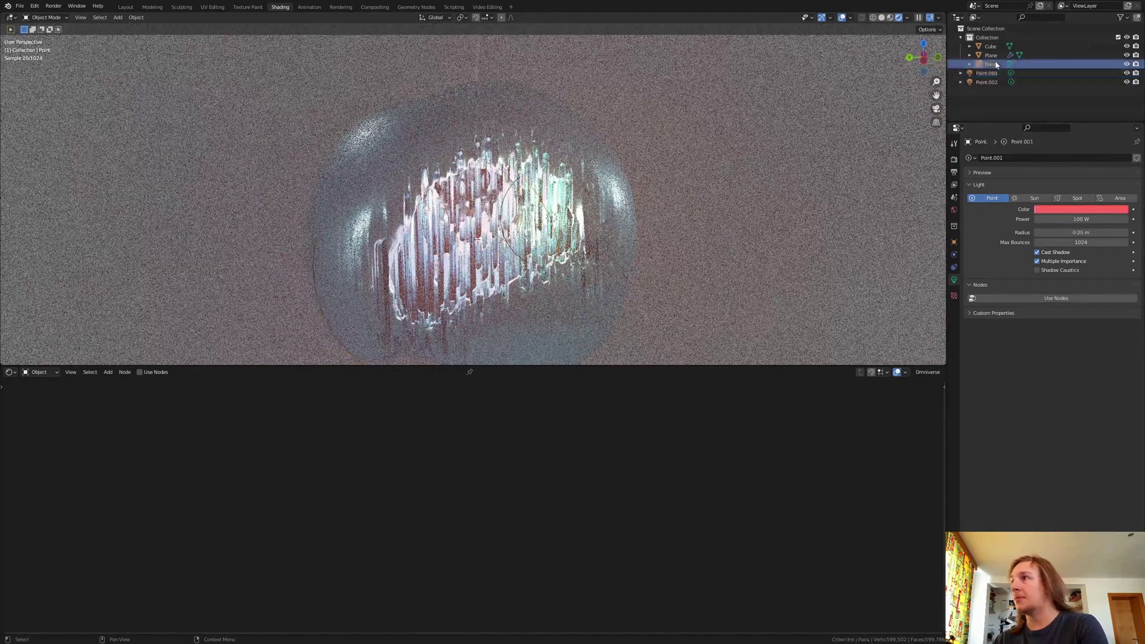
click(1093, 232)
text(.6)
key(Return)
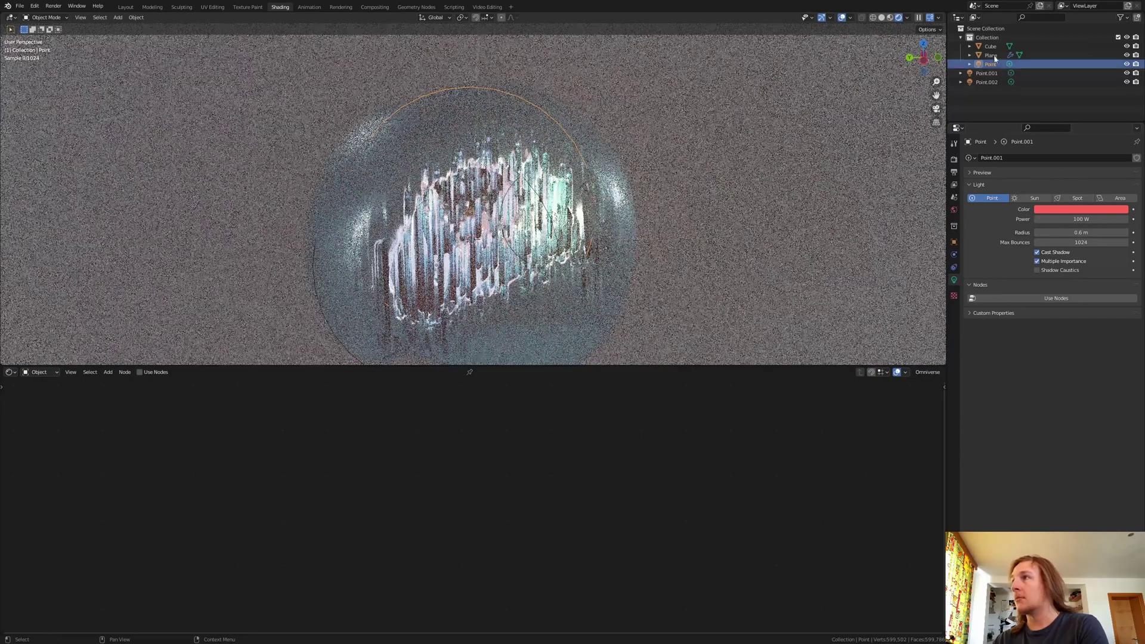
click(986, 81)
click(1090, 232)
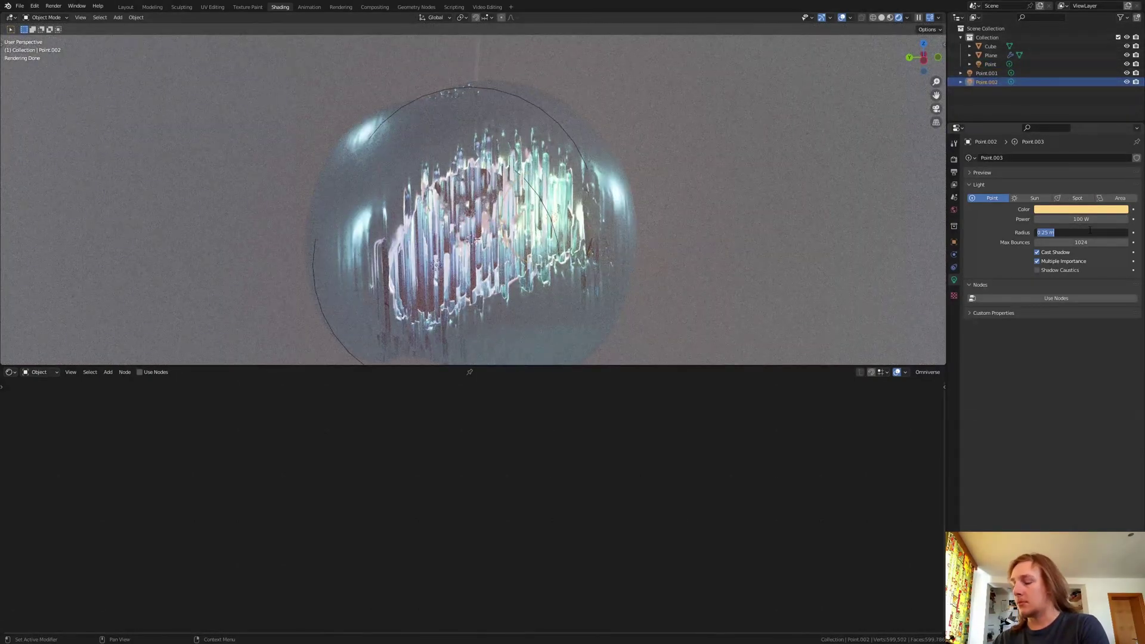
text(.6)
key(Return)
Change the colour of the light named Point to a saturated violet
click(1080, 209)
click(1077, 151)
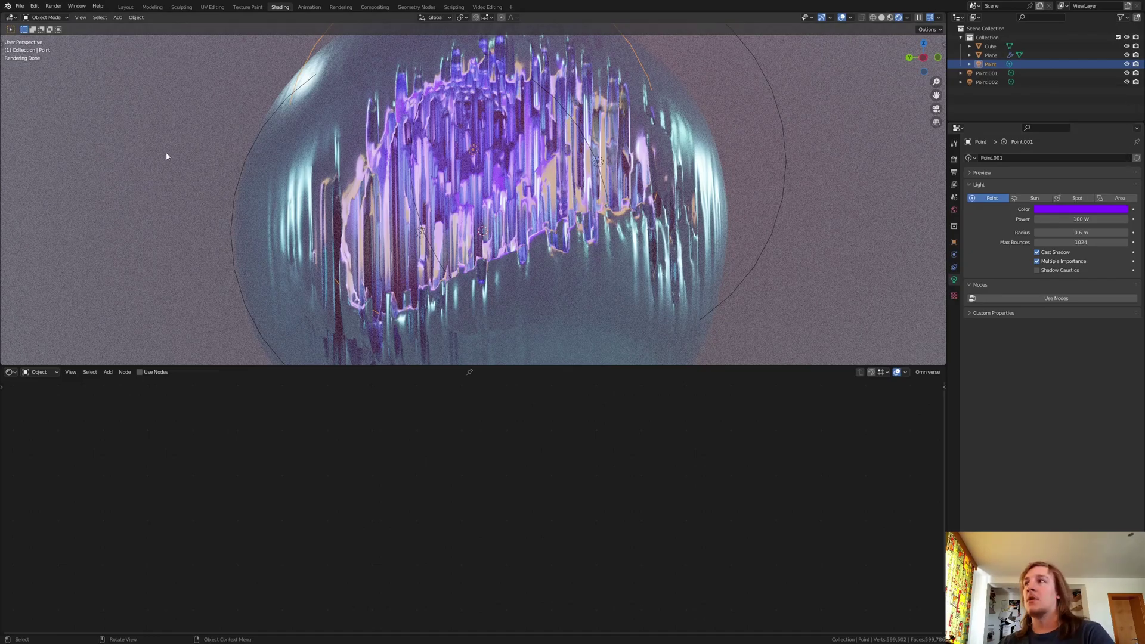
Hide the enclosing volume cube in the viewport and add an area light with the Disk shape
click(166, 152)
click(1126, 46)
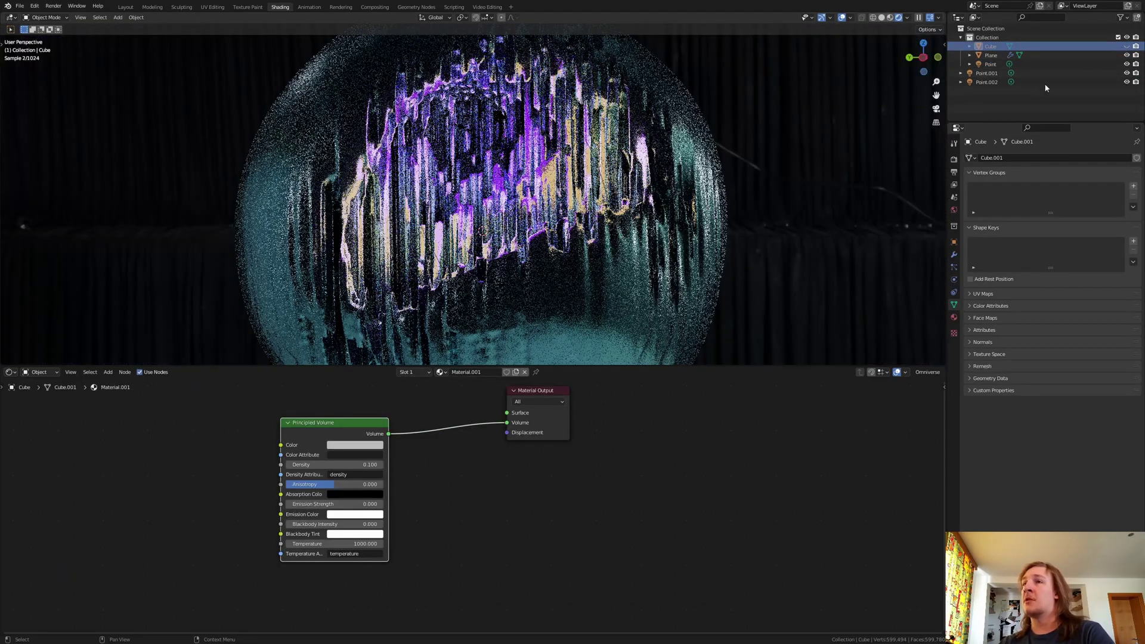
key(shift+a)
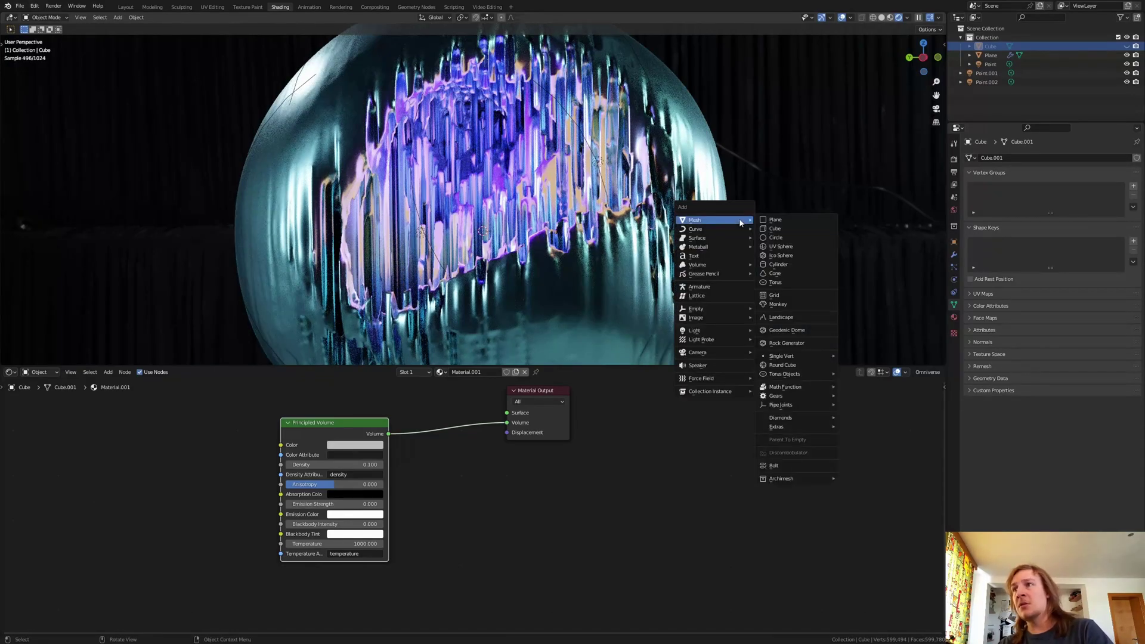
mouse_move(694, 330)
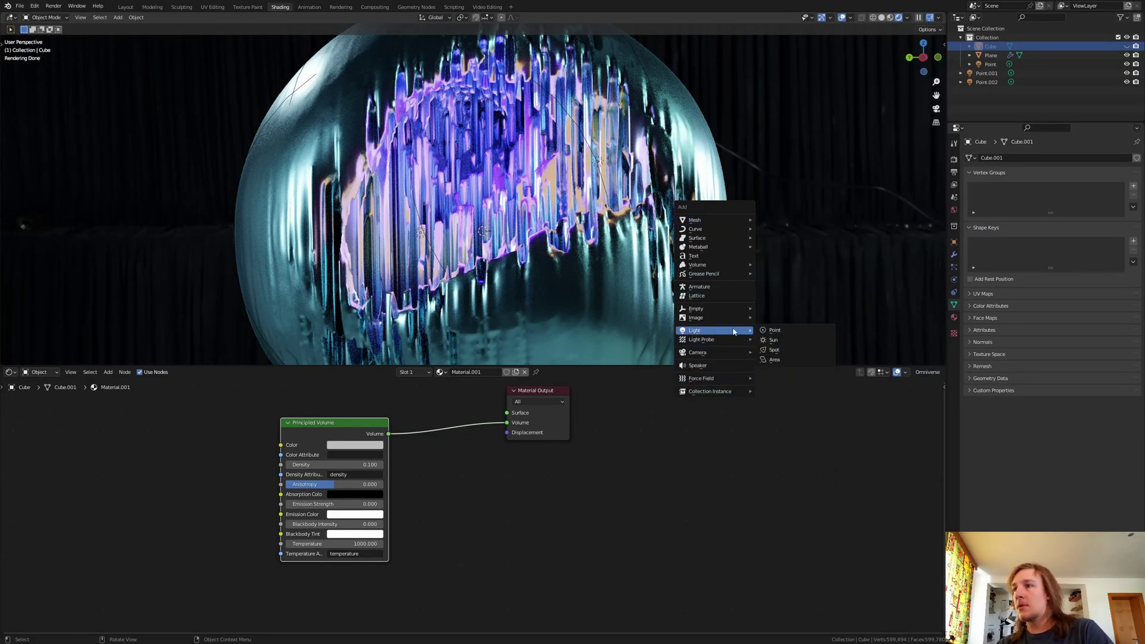
click(778, 356)
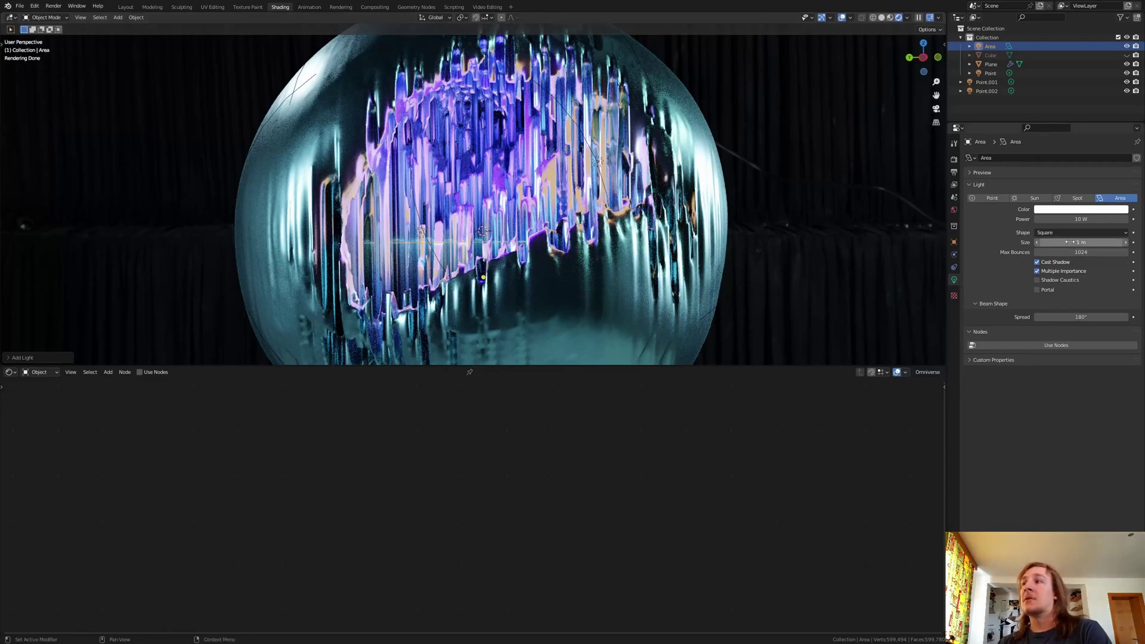
click(1067, 233)
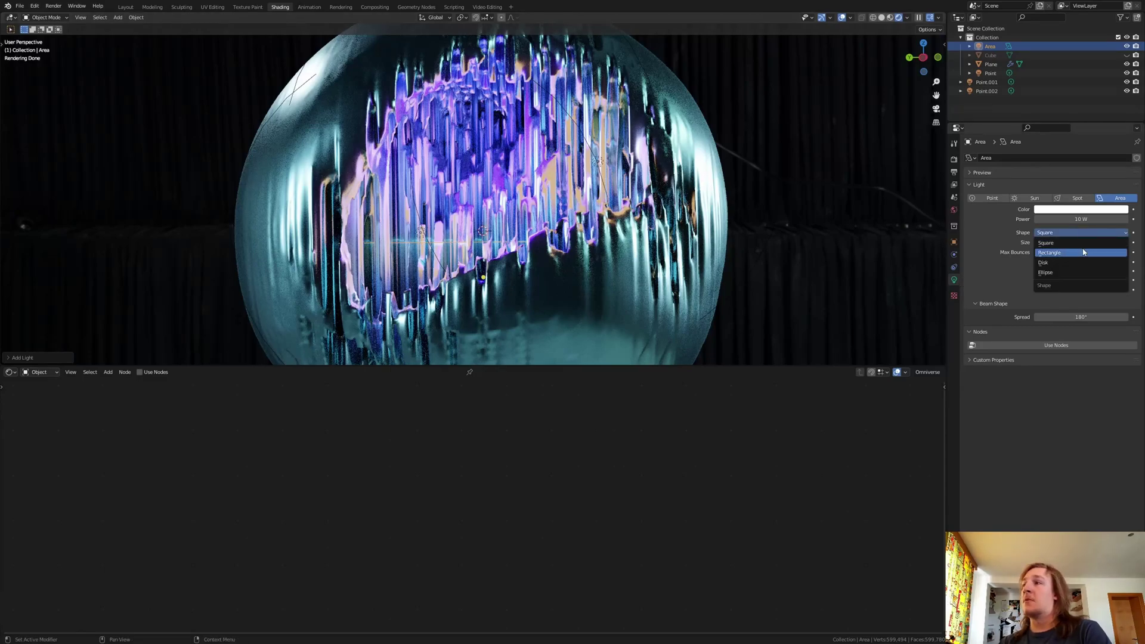
click(1050, 263)
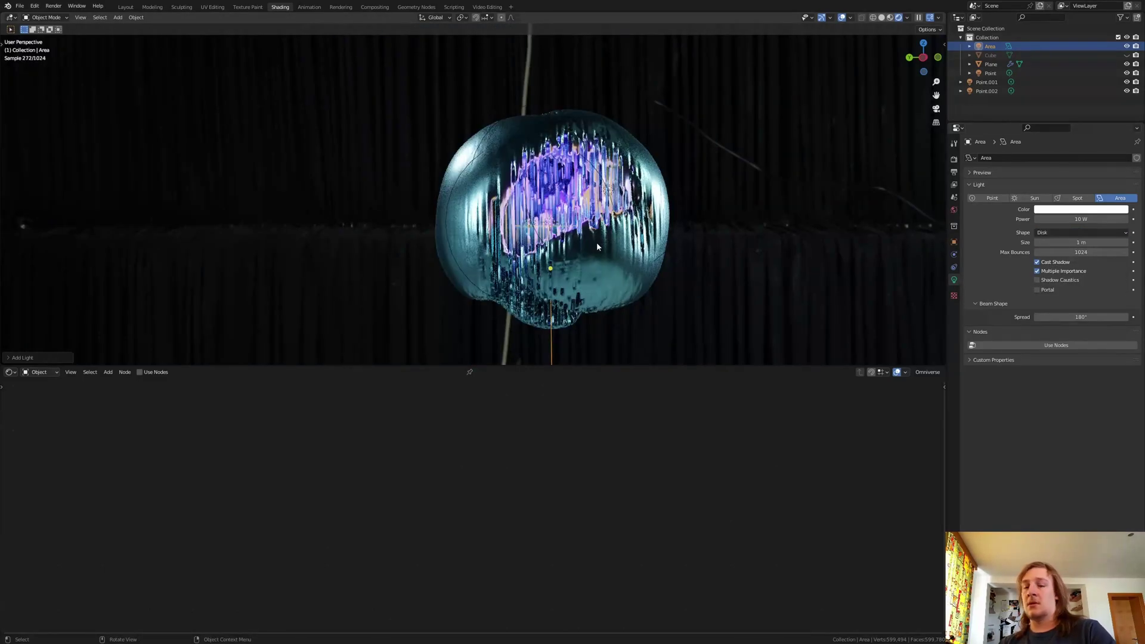
Rotate the area light 180° about the X axis and set its power to 1000 W
key(r)
text(x)
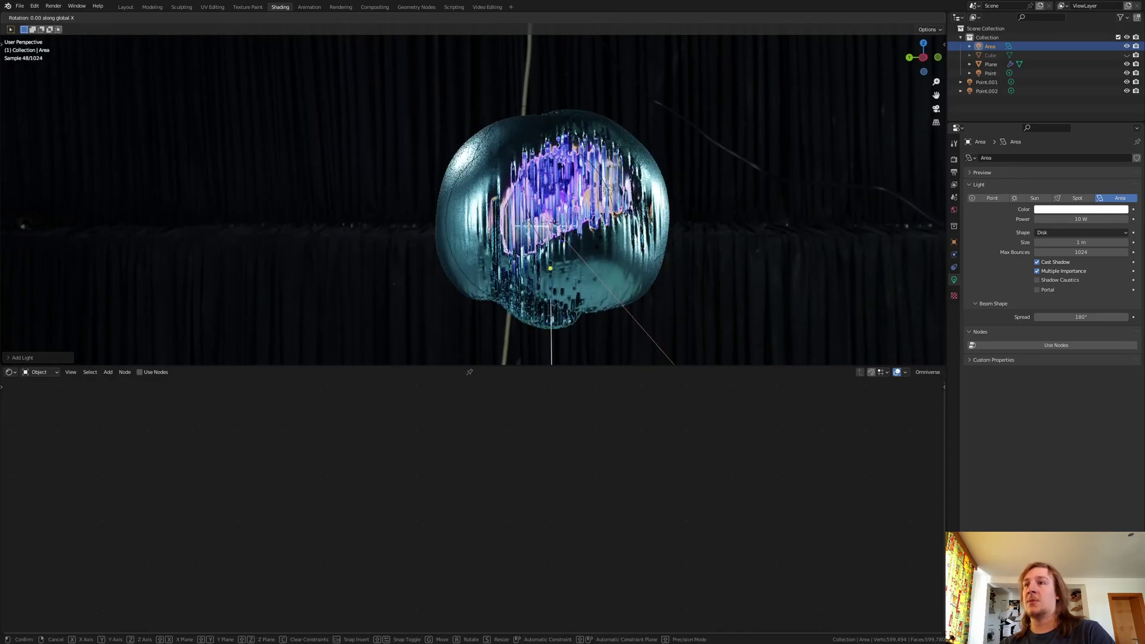
text(180)
key(Return)
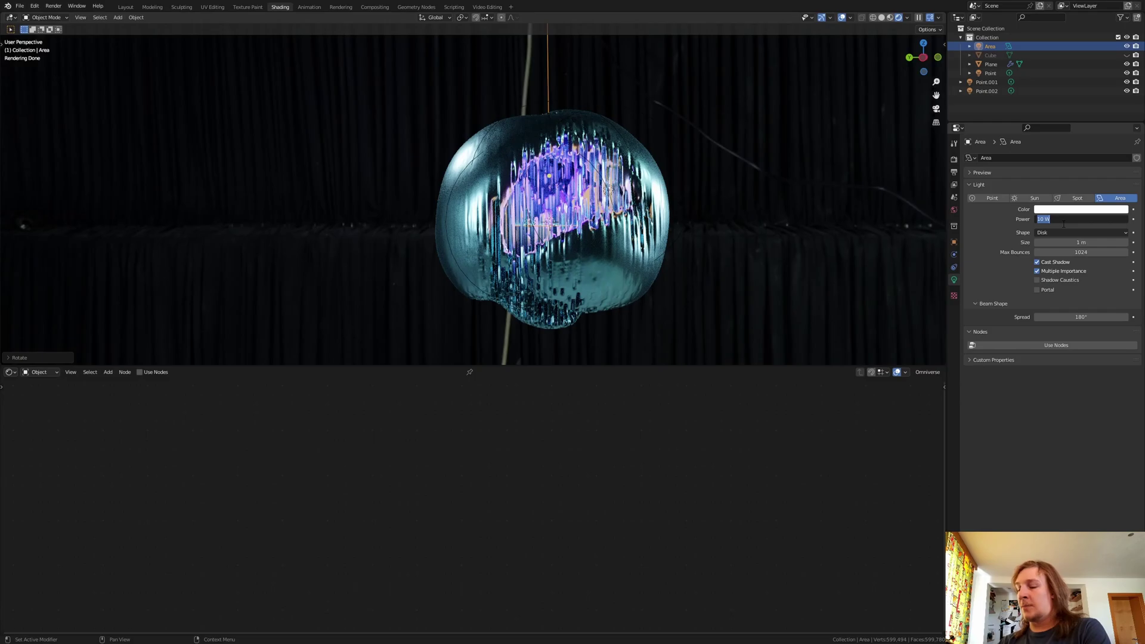
key(Return)
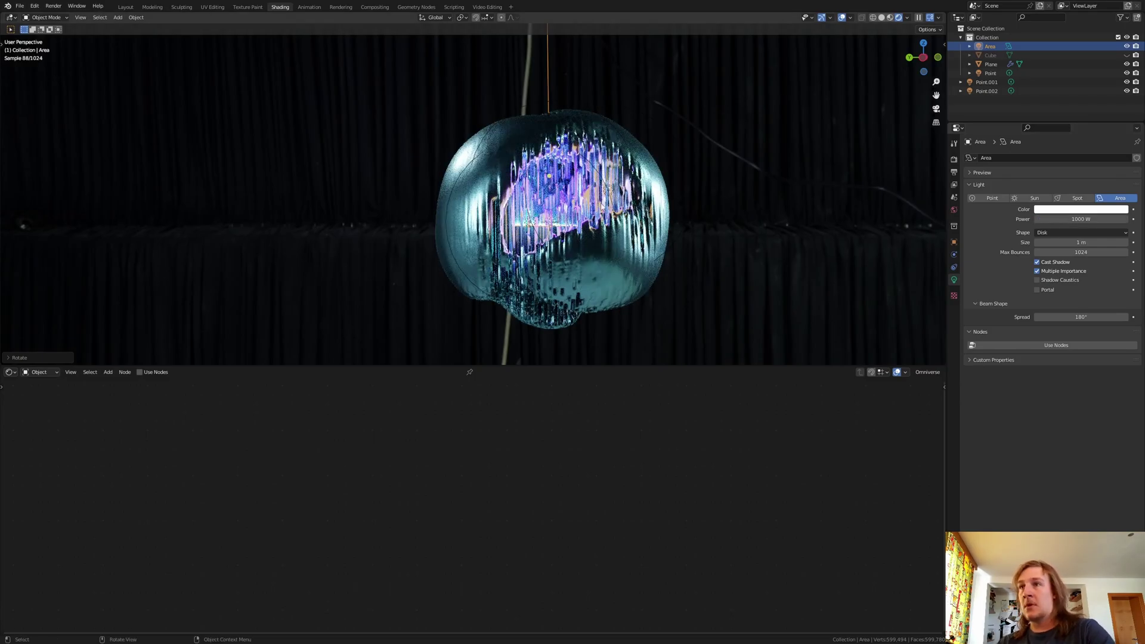
Move the area light downwards along the Z axis
key(g)
key(z)
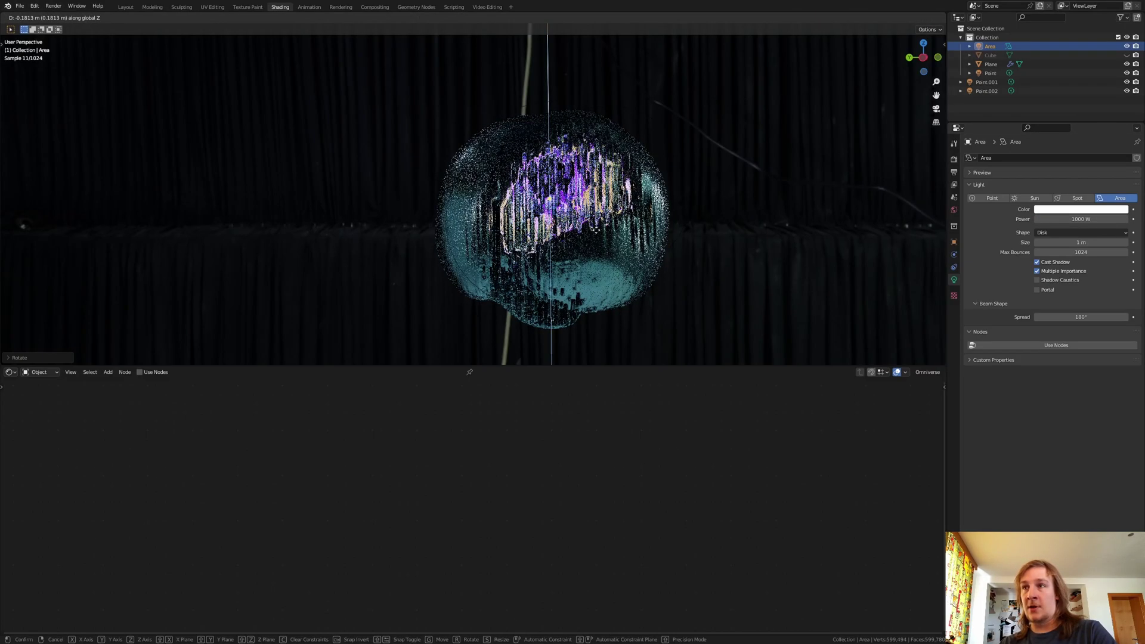
click(600, 260)
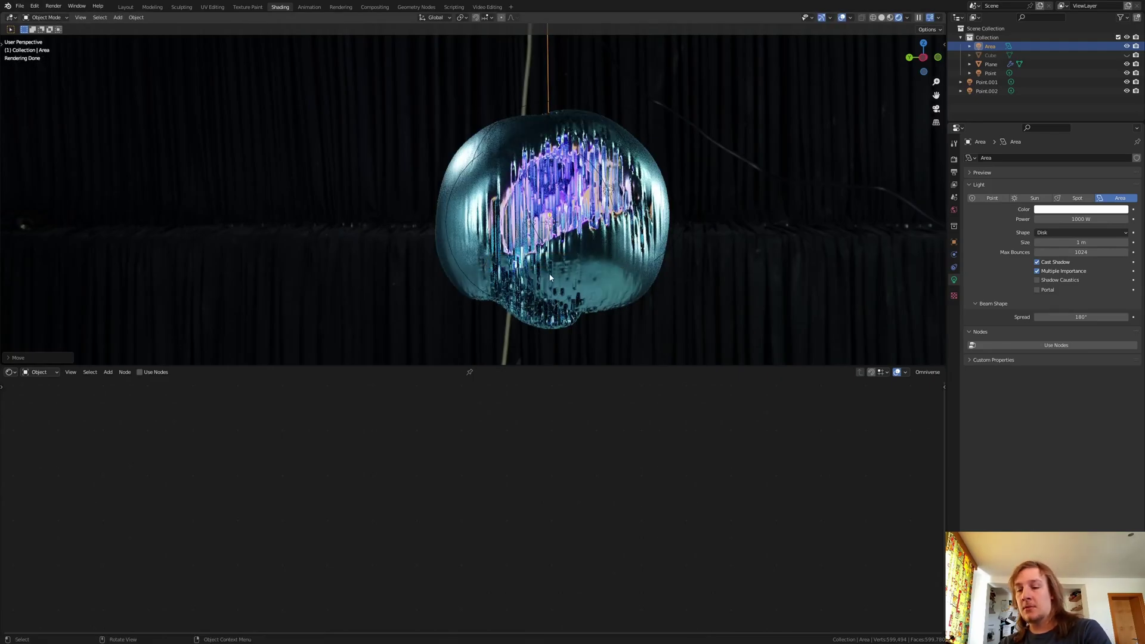
Scale the area light up slightly in the top view using wireframe display, then restore the rendered preview
key(KP_7)
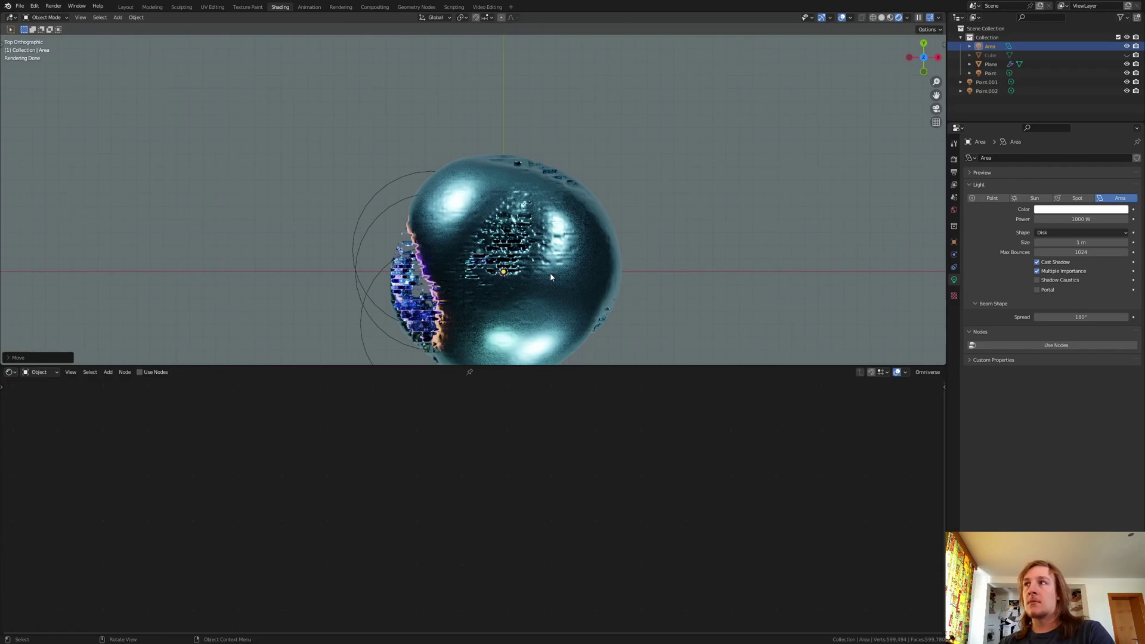
click(882, 19)
scroll(570, 177, down, 3)
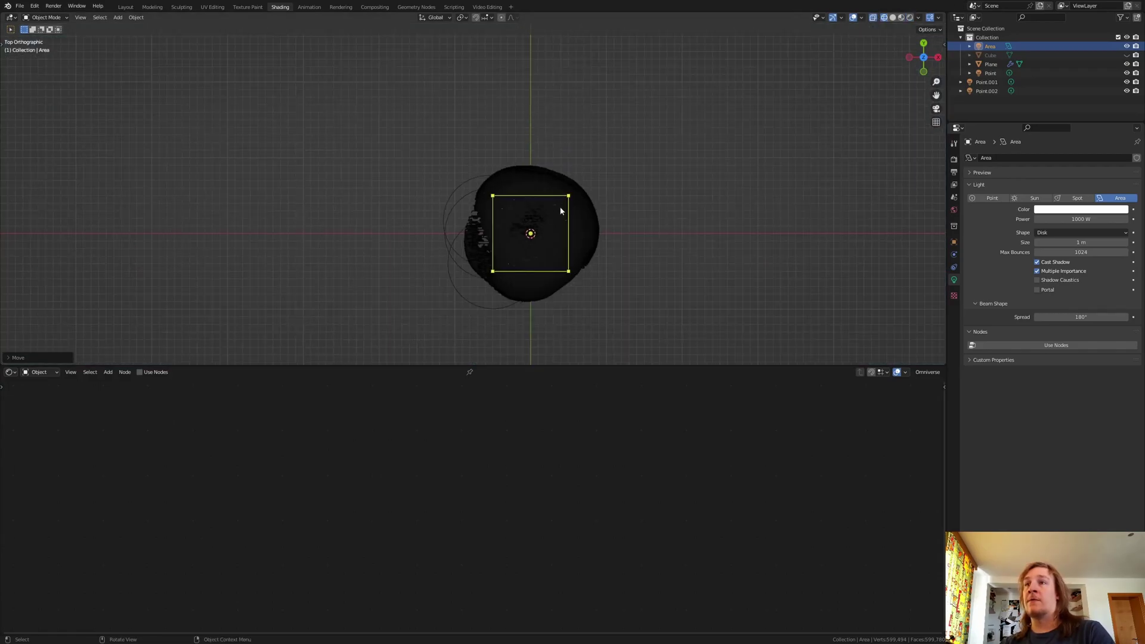
scroll(570, 177, up, 4)
key(s)
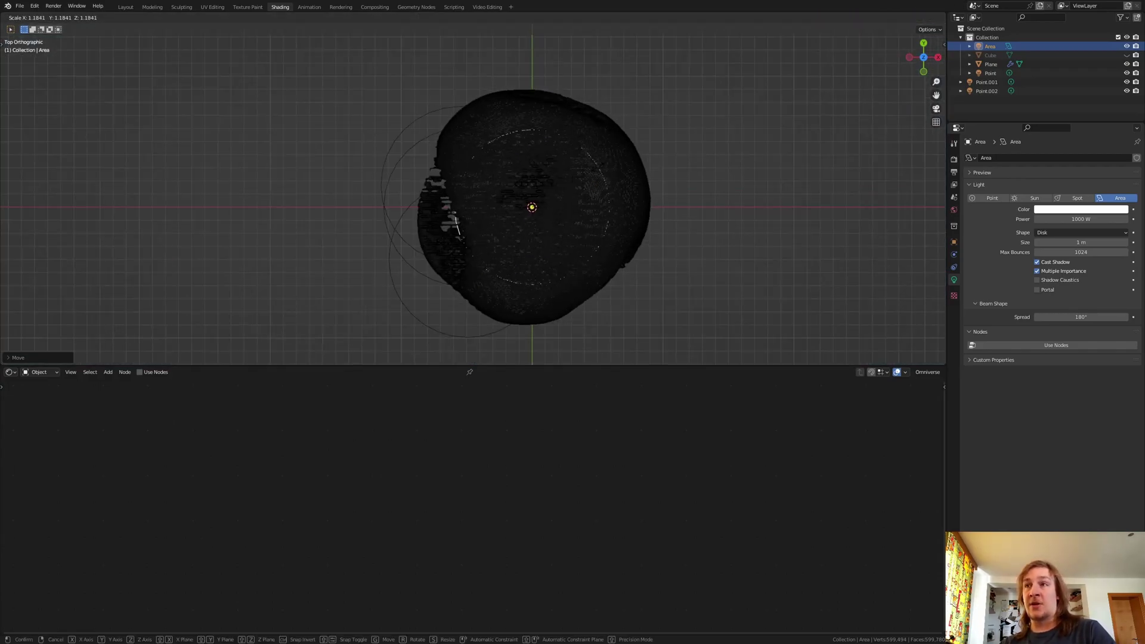
click(620, 166)
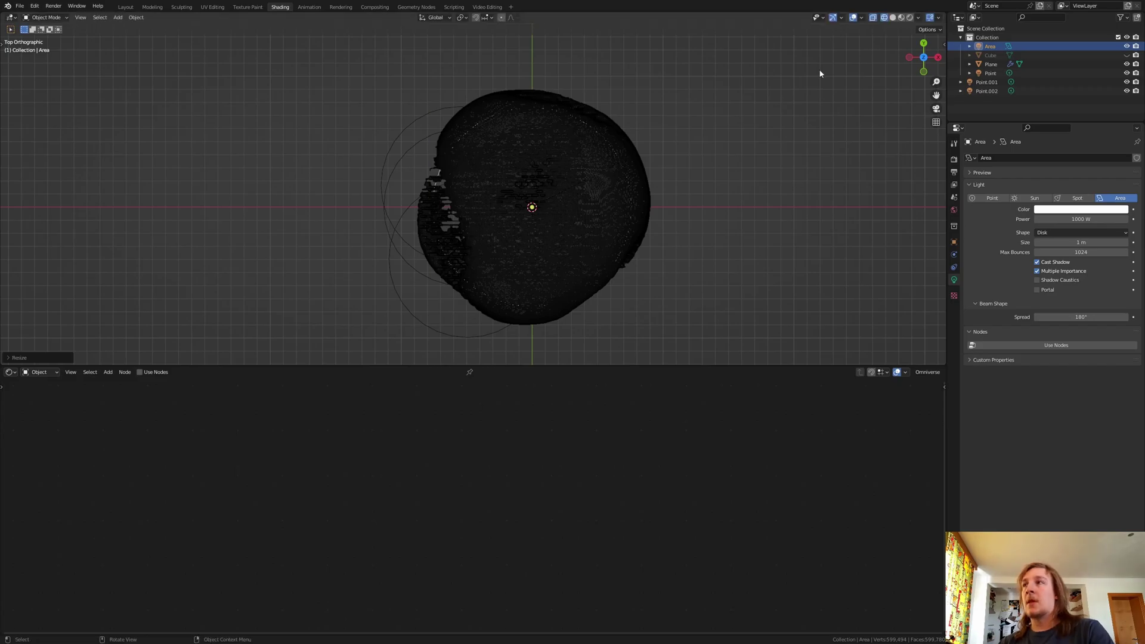
click(910, 19)
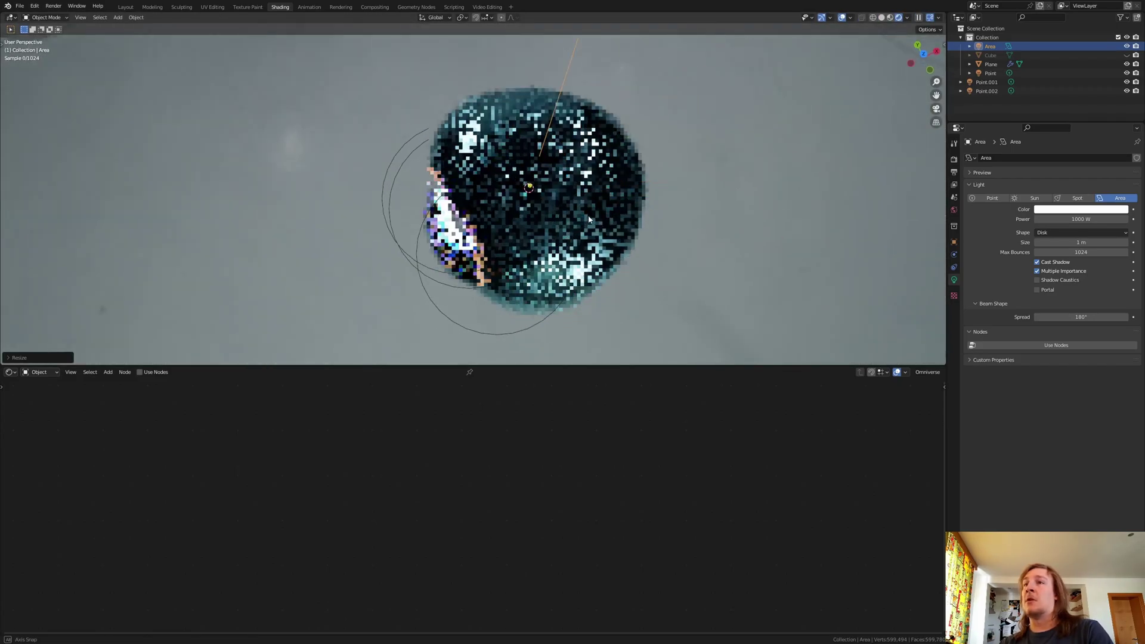
middle_drag(549, 240, 639, 154)
scroll(433, 194, up, 4)
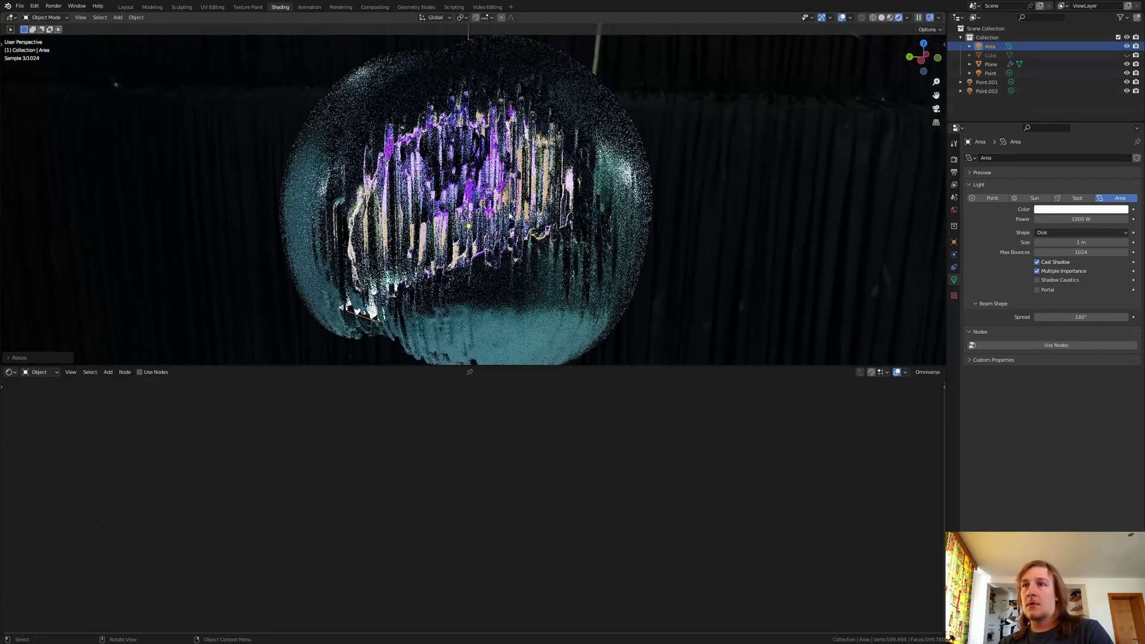
middle_drag(434, 193, 303, 126)
Switch to the Layout workspace with rendered shading and tint the disk area light a cyan-blue colour
click(127, 6)
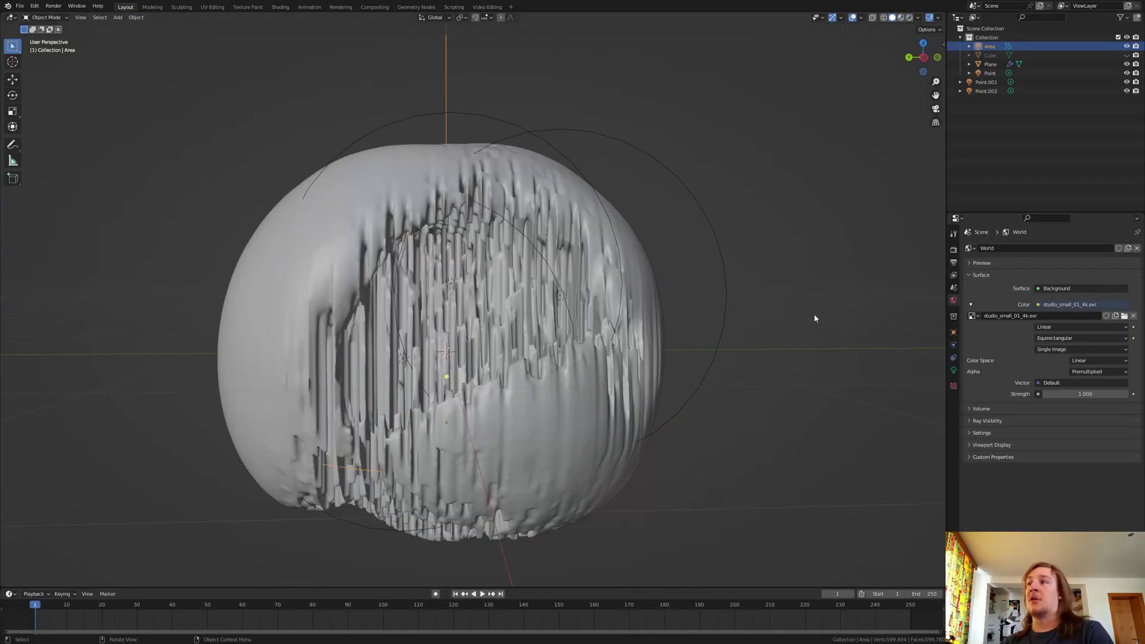
click(909, 18)
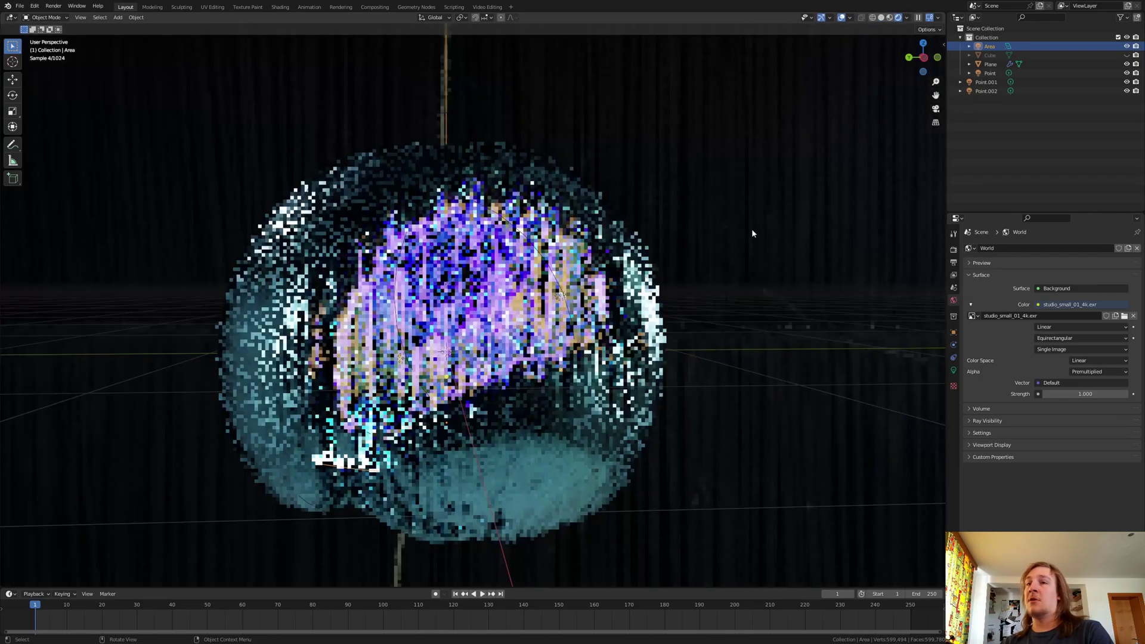
click(954, 369)
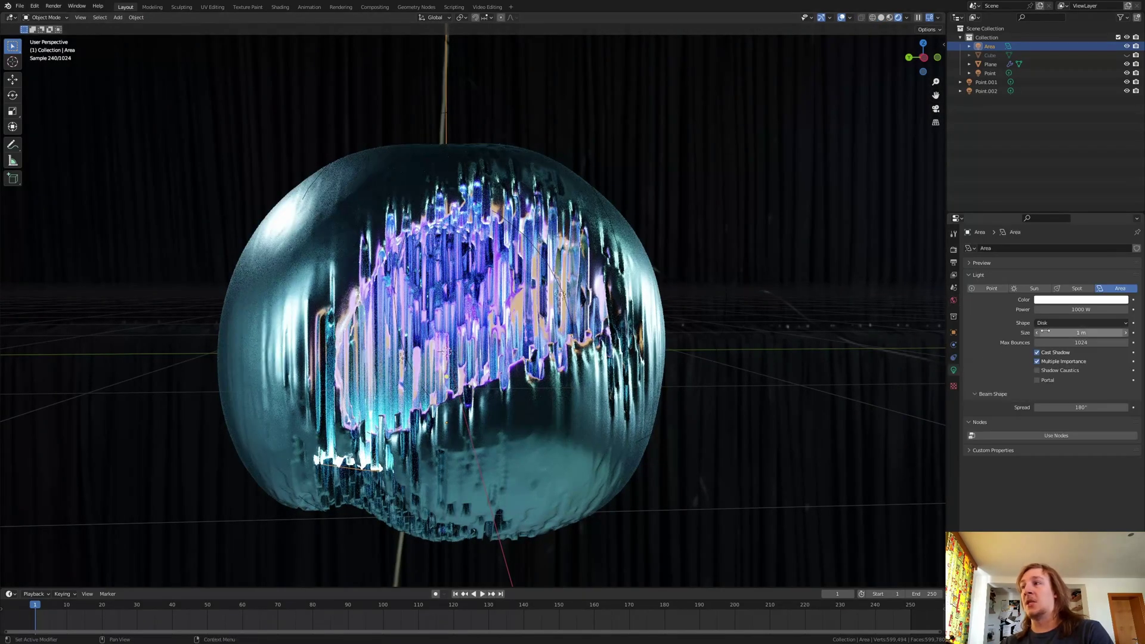
click(1071, 300)
drag(1081, 219, 1092, 195)
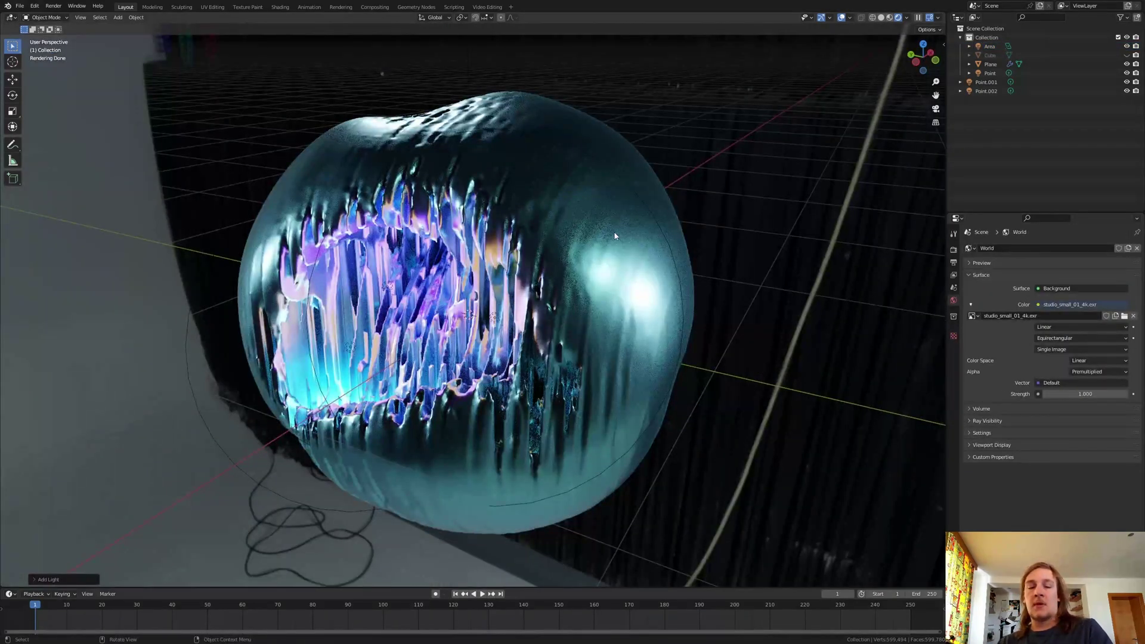
Add a second area light to the scene and scale it up by a factor of 10
key(shift+a)
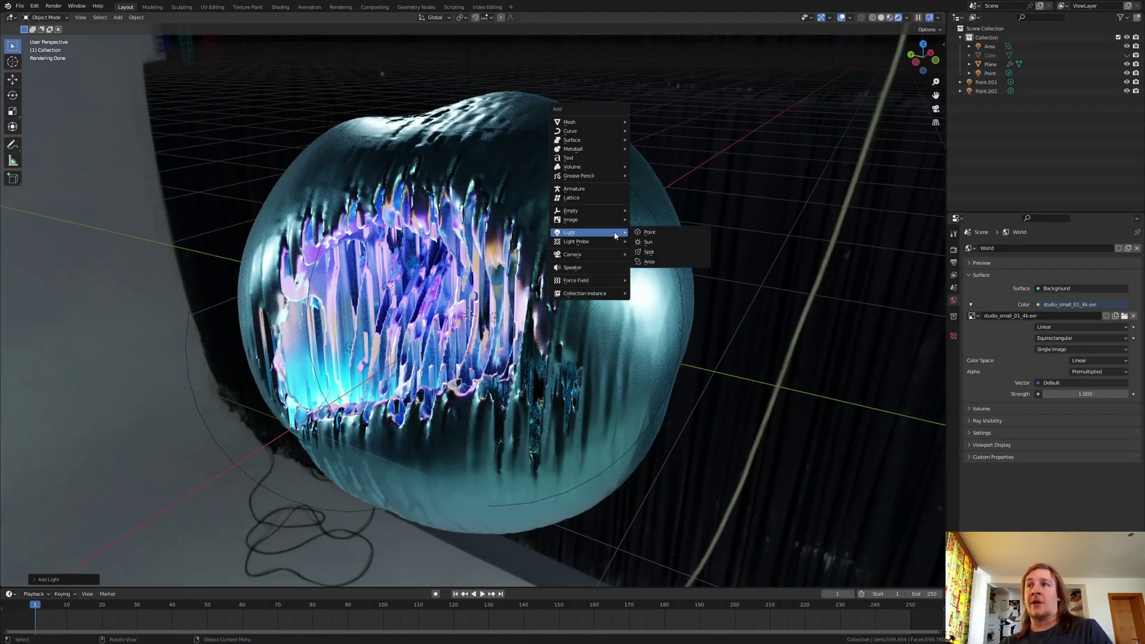
click(658, 263)
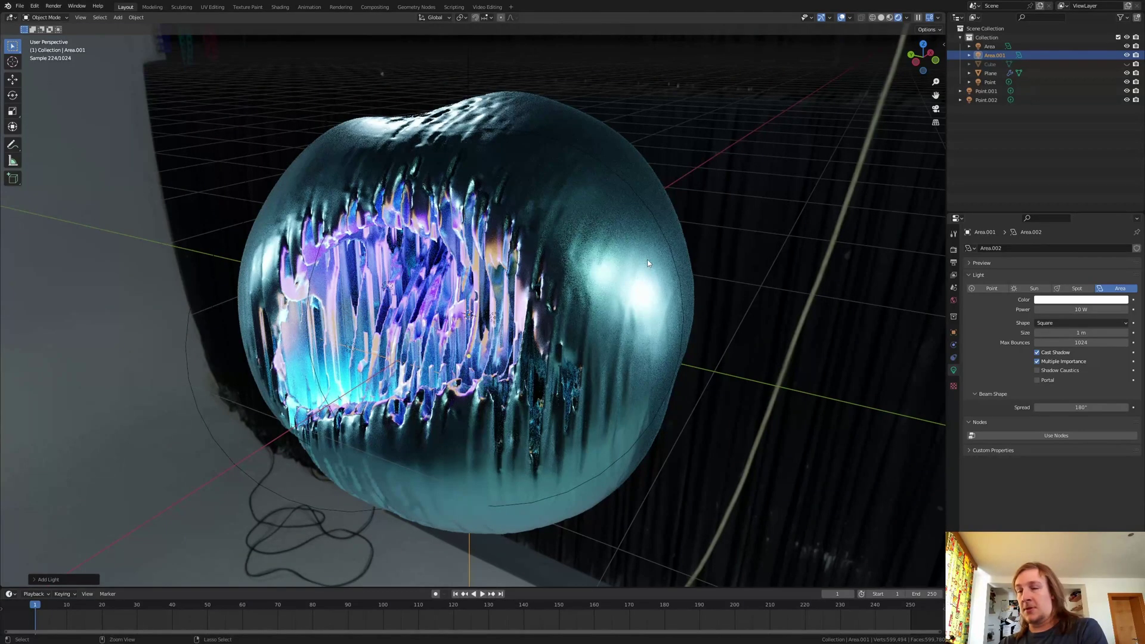
key(ctrl+KP_3)
scroll(645, 263, down, 3)
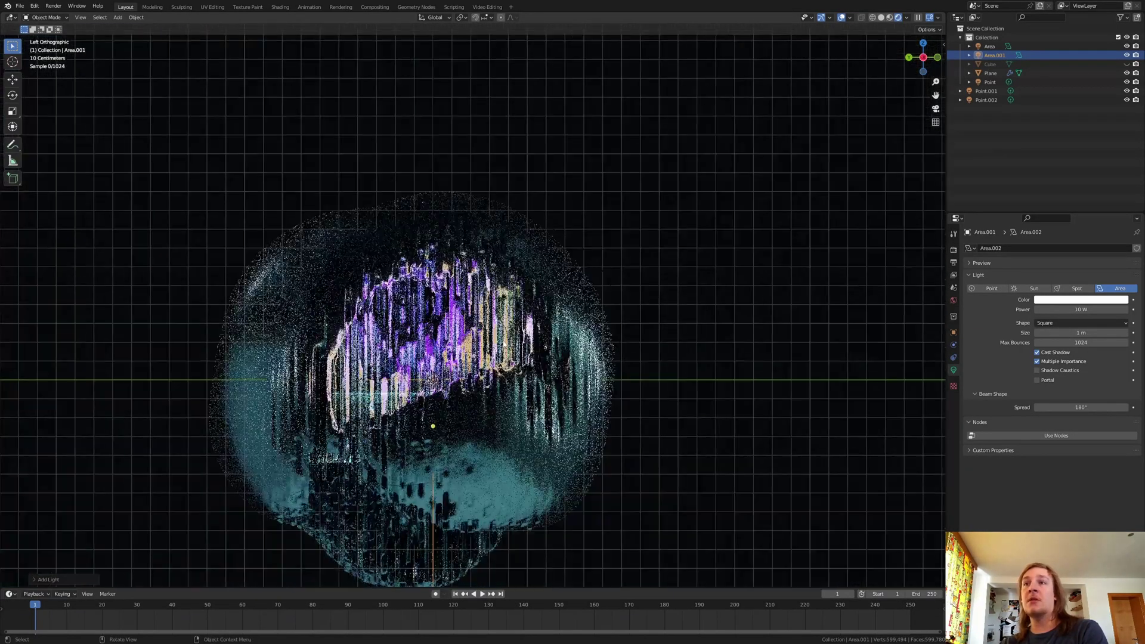
scroll(449, 369, up, 5)
key(KP_5)
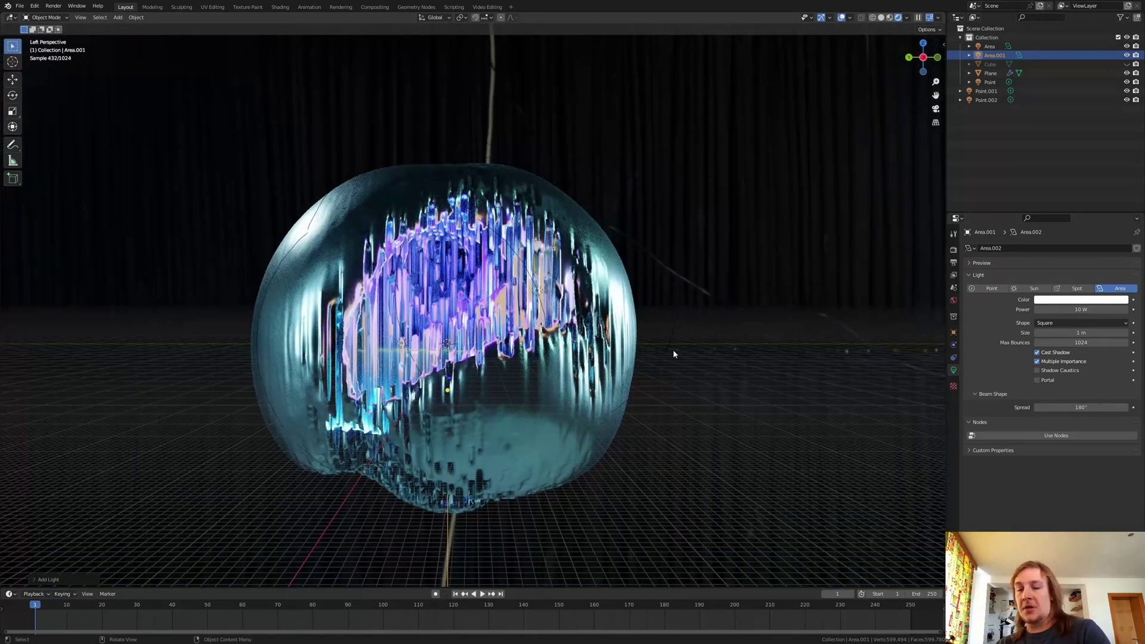
key(s)
key(1)
key(0)
key(Return)
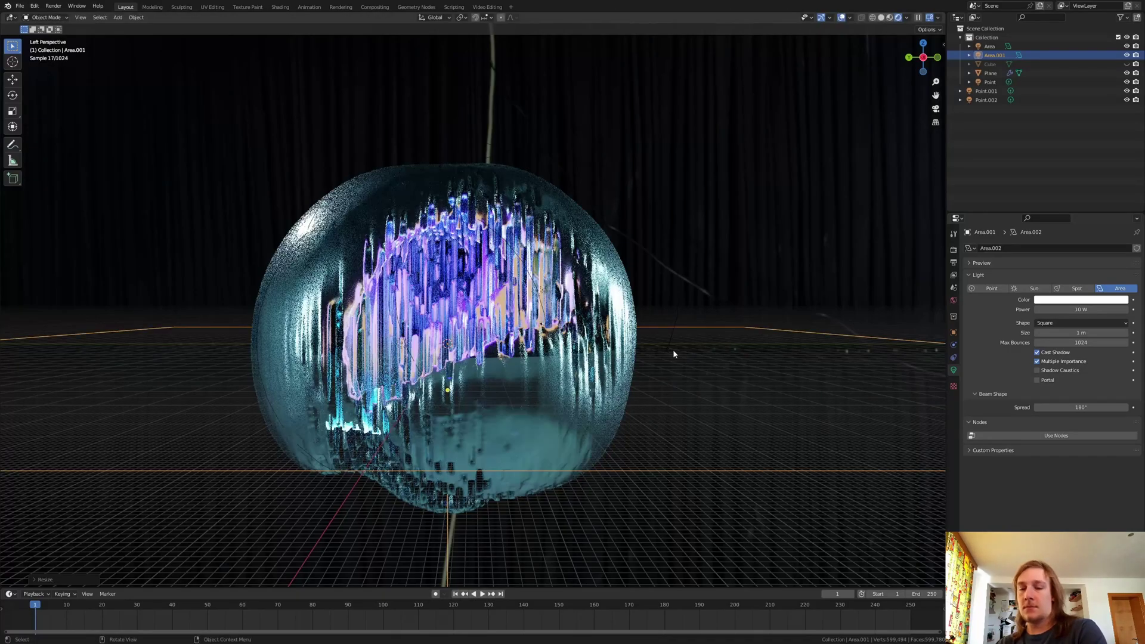
Rotate the new area light about 45° in the left orthographic view and move it diagonally below and beside the mesh
key(KP_5)
key(r)
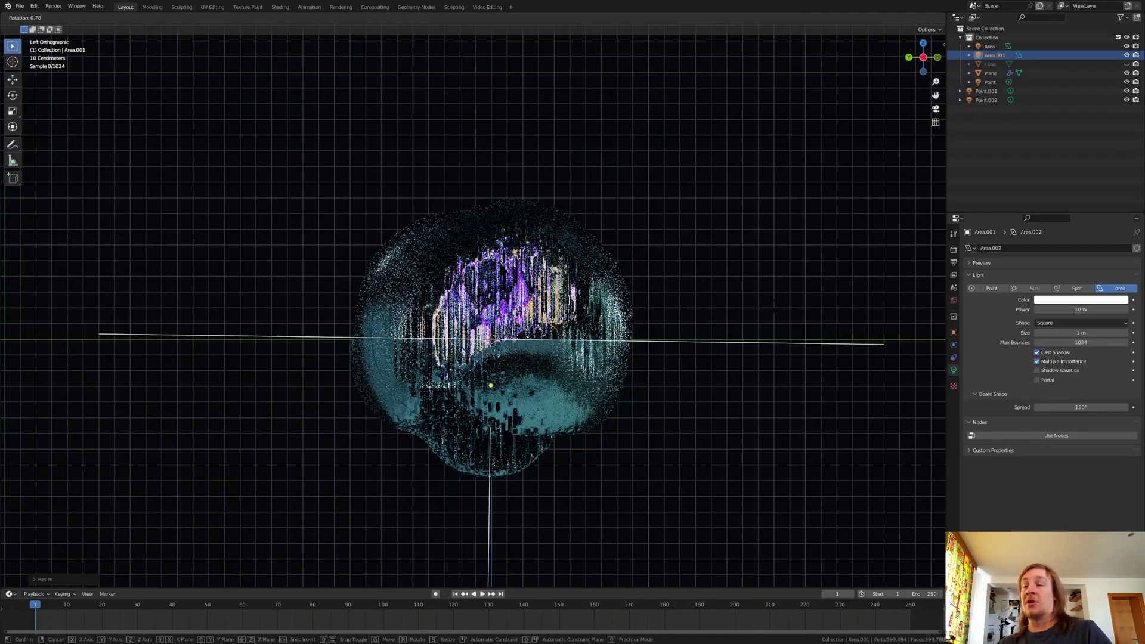
click(424, 438)
key(g)
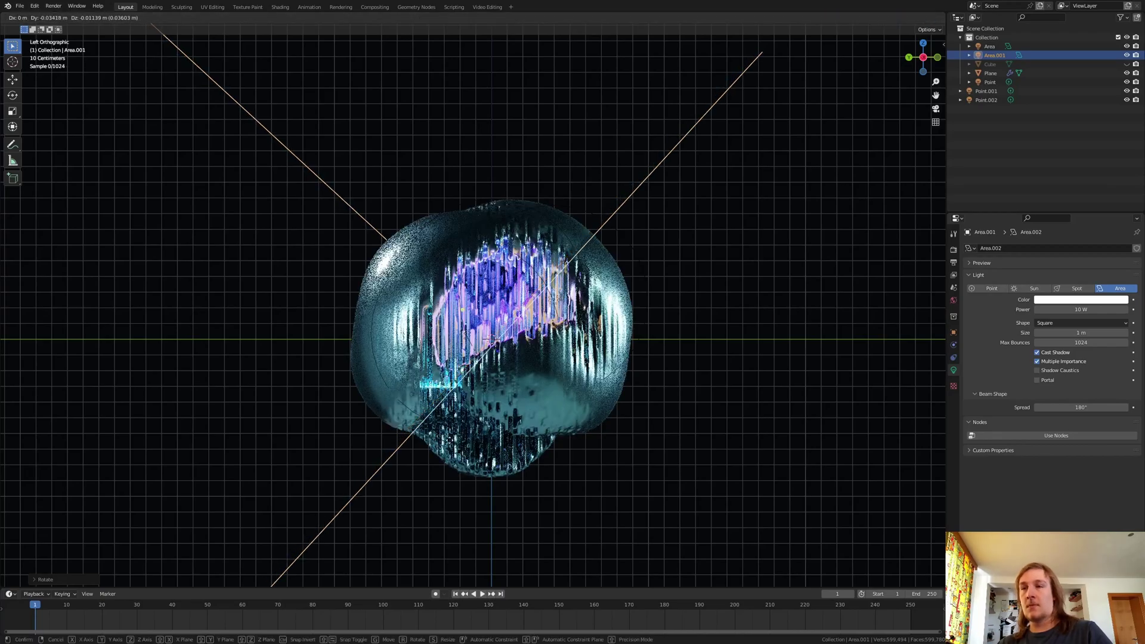
click(765, 573)
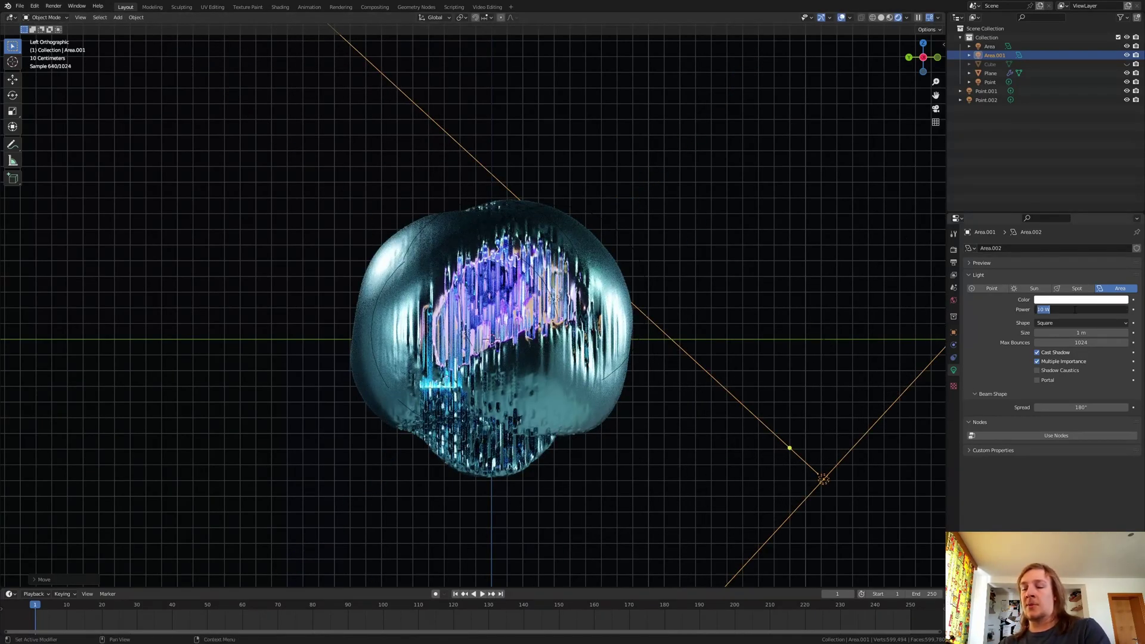
Set the second area light's power to 100 W and its colour to a saturated red
key(Return)
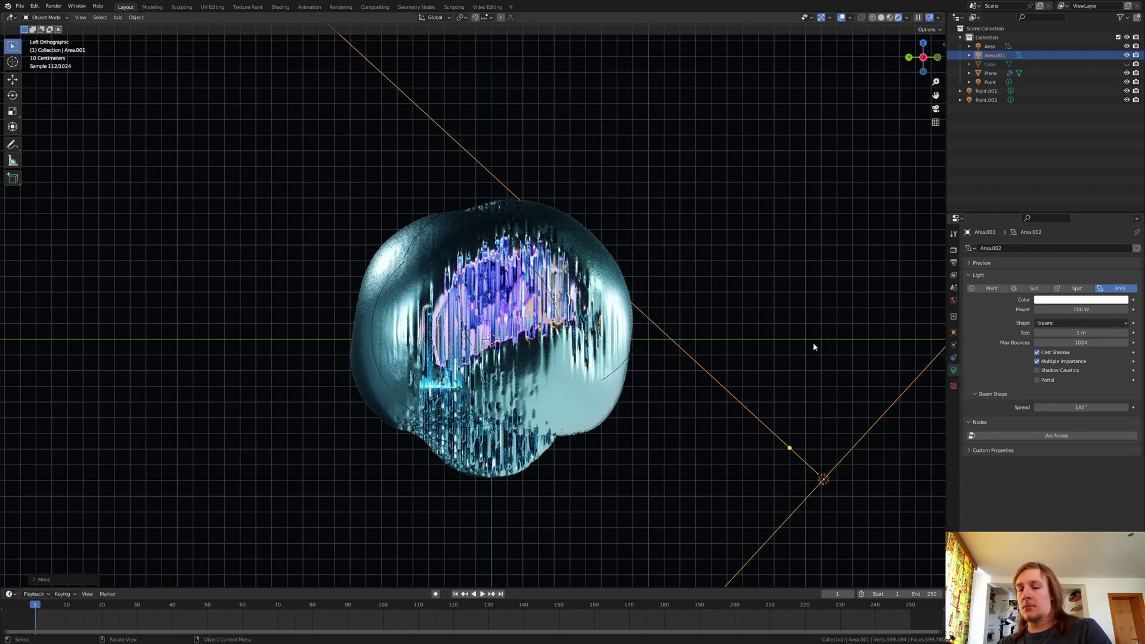
click(1082, 302)
click(1079, 226)
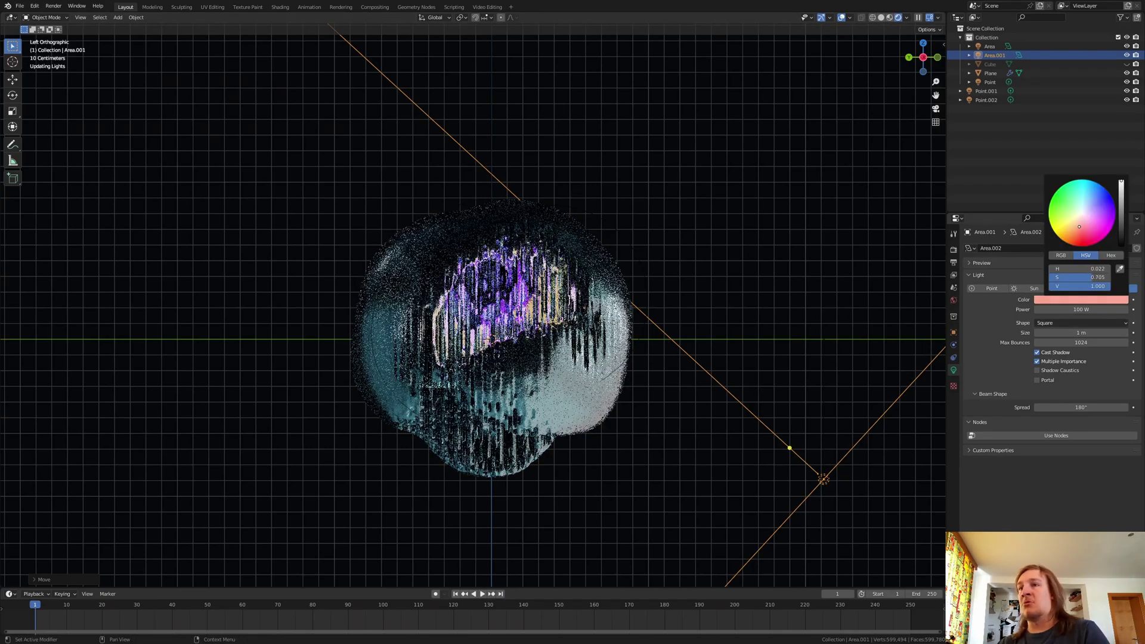
drag(1076, 232, 1083, 239)
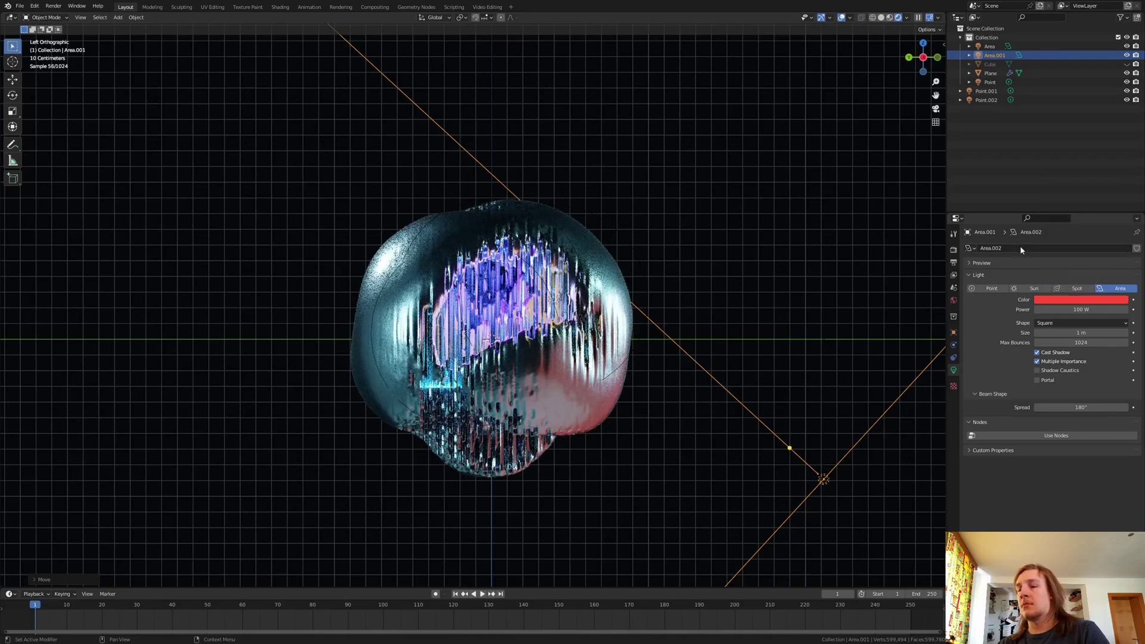
Unhide the enclosing volume cube in the viewport and add a camera to the scene
click(1127, 64)
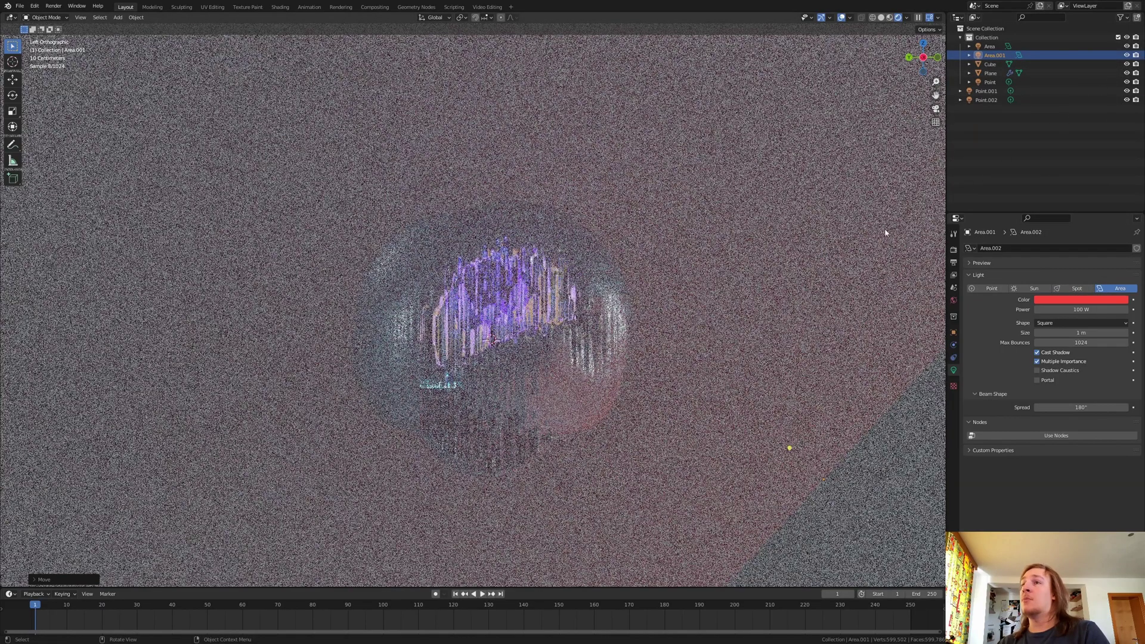
middle_drag(738, 412, 627, 354)
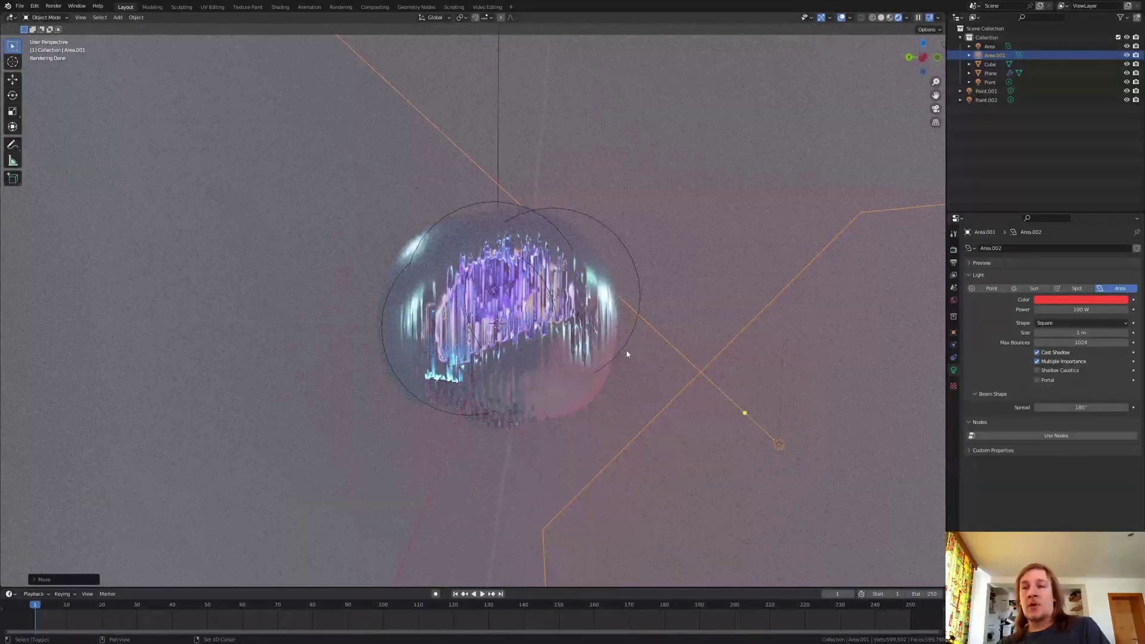
key(shift+a)
click(620, 377)
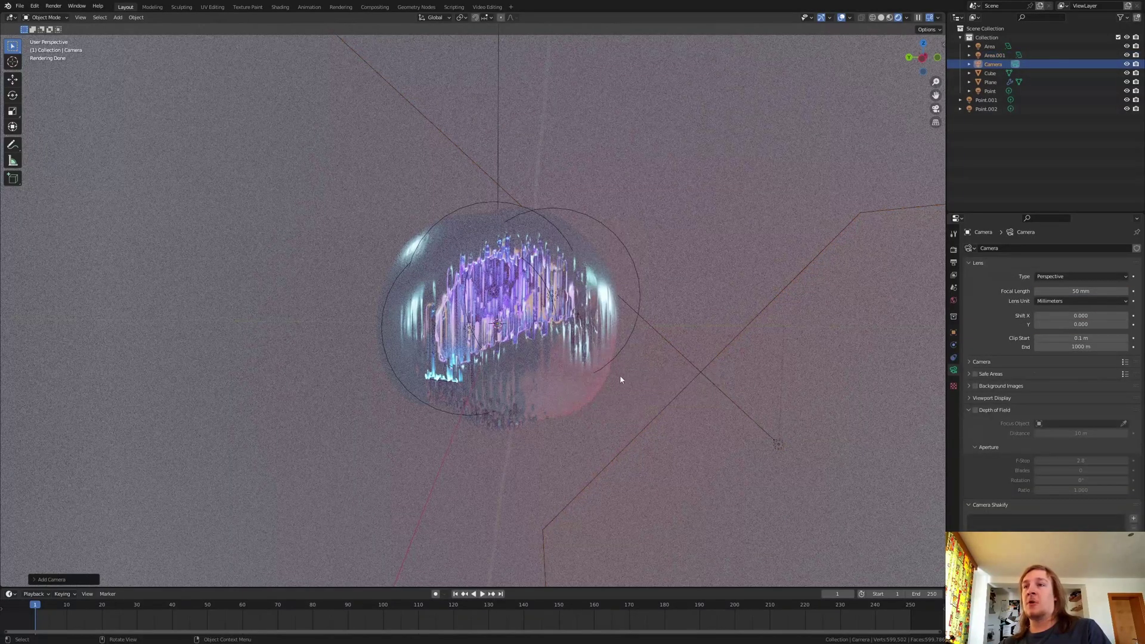
Frame a close view of the mesh's opening and align the camera to that view
scroll(621, 379, up, 5)
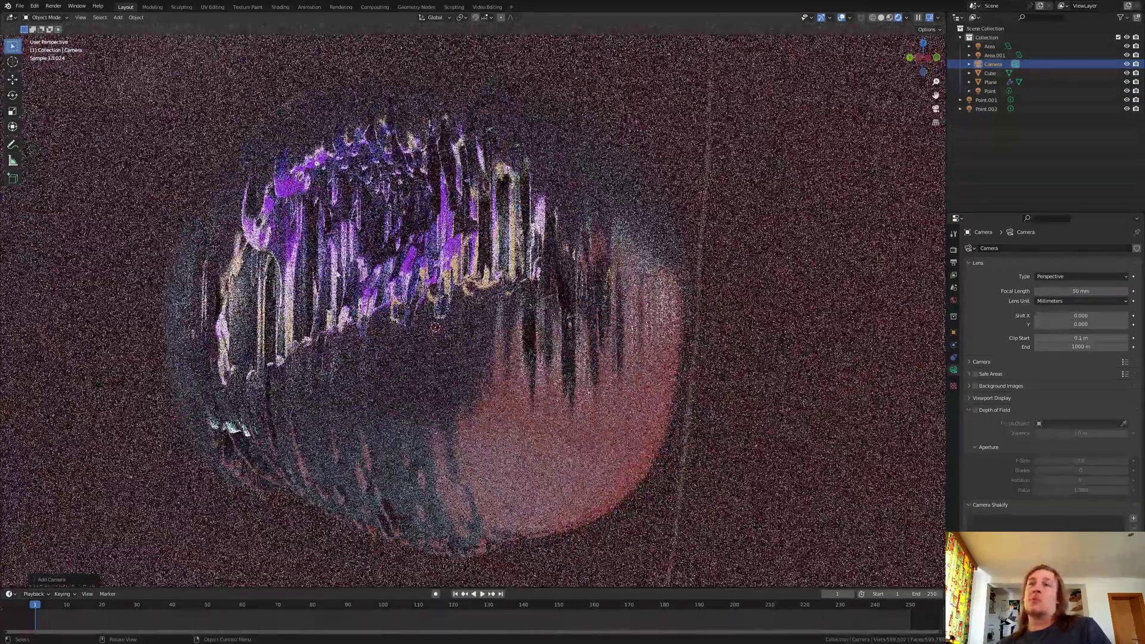
scroll(312, 171, up, 3)
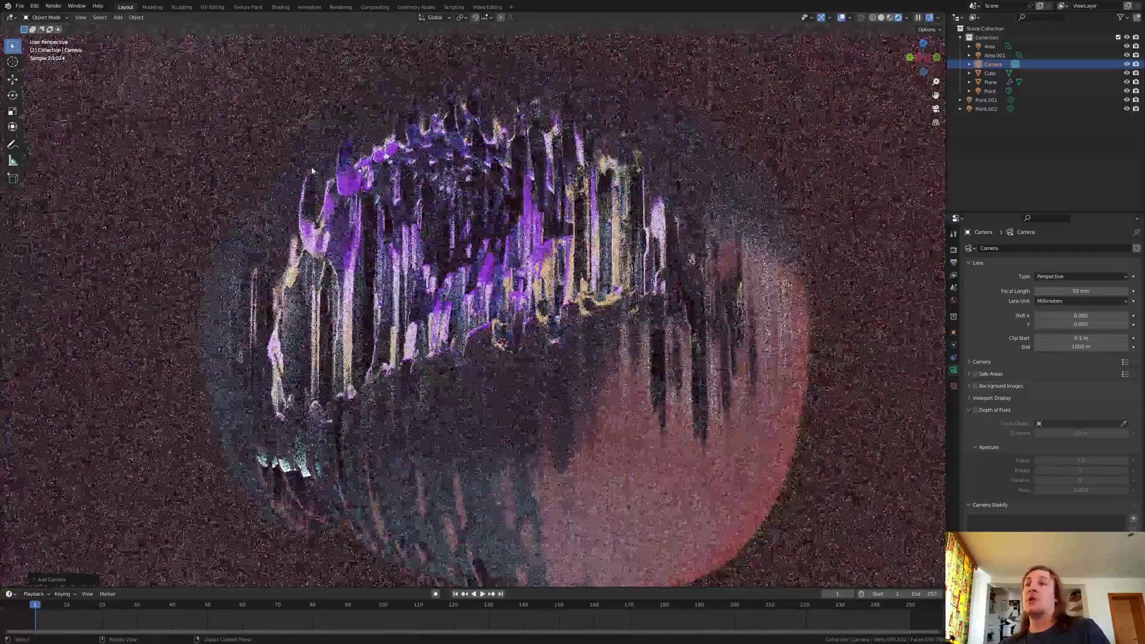
middle_drag(311, 171, 536, 173)
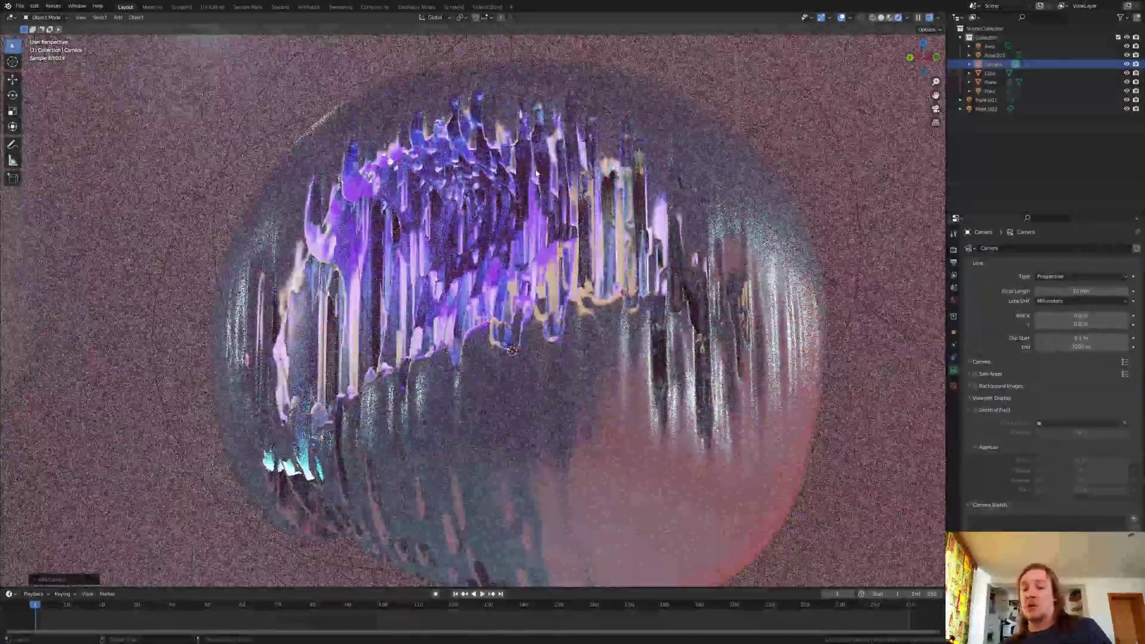
key(KP_0)
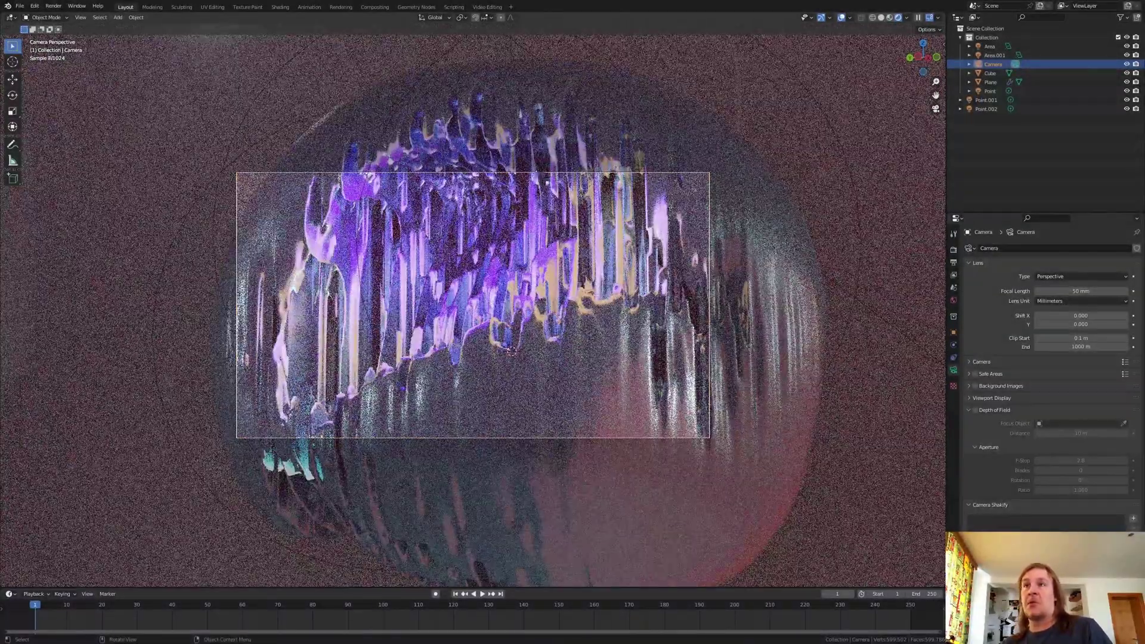
Reframe the camera by shifting it within its view and pulling it back along its local Z axis
key(g)
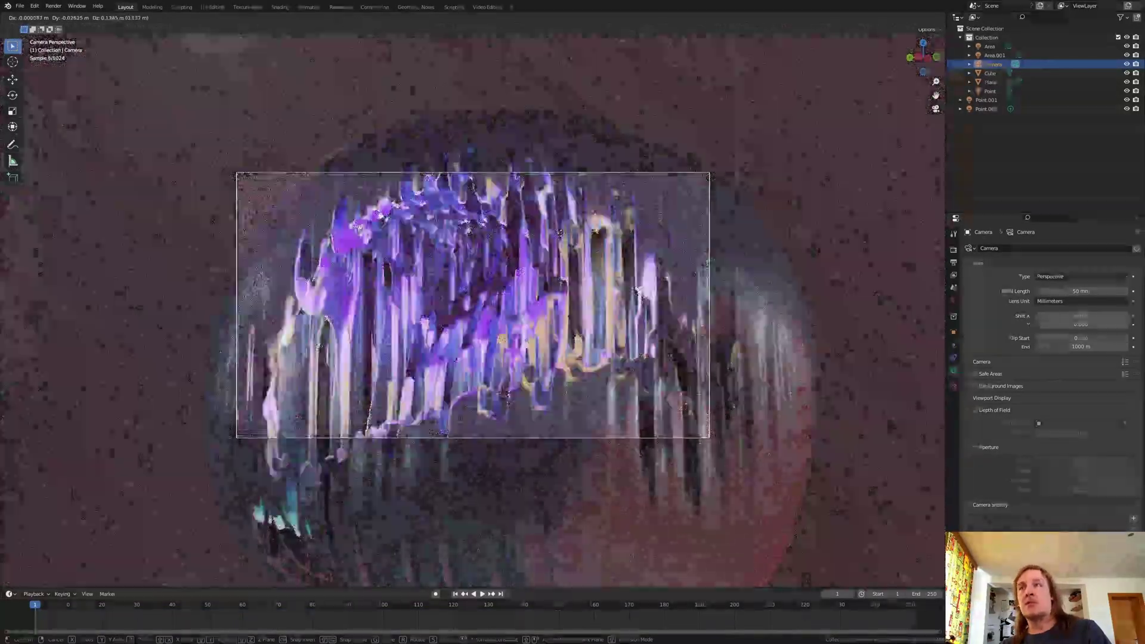
click(562, 236)
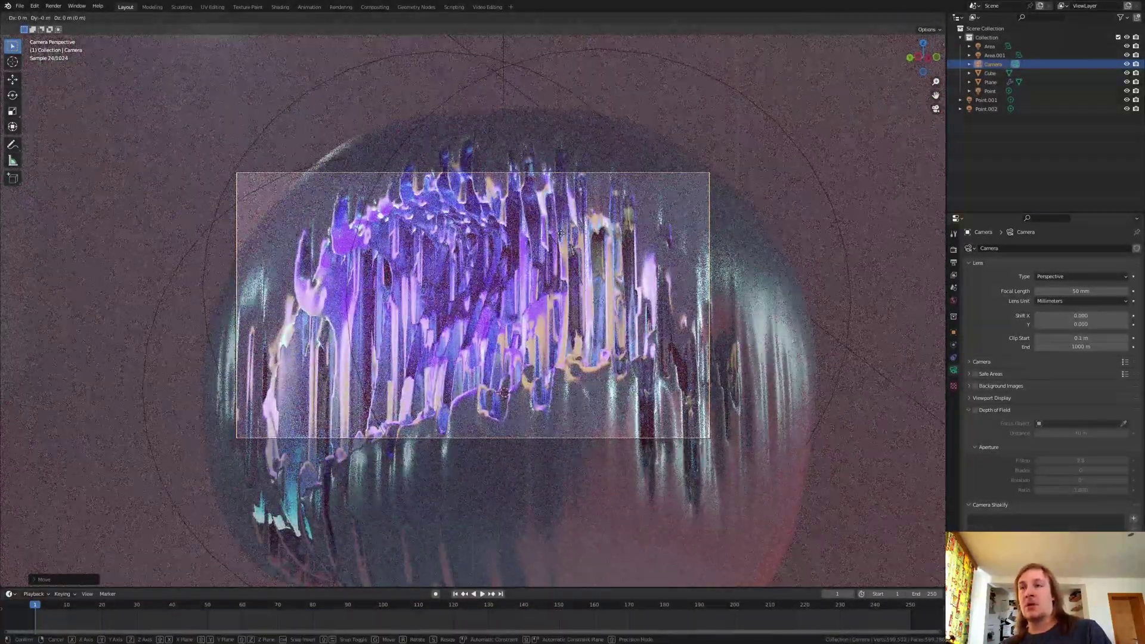
key(z)
key(z)
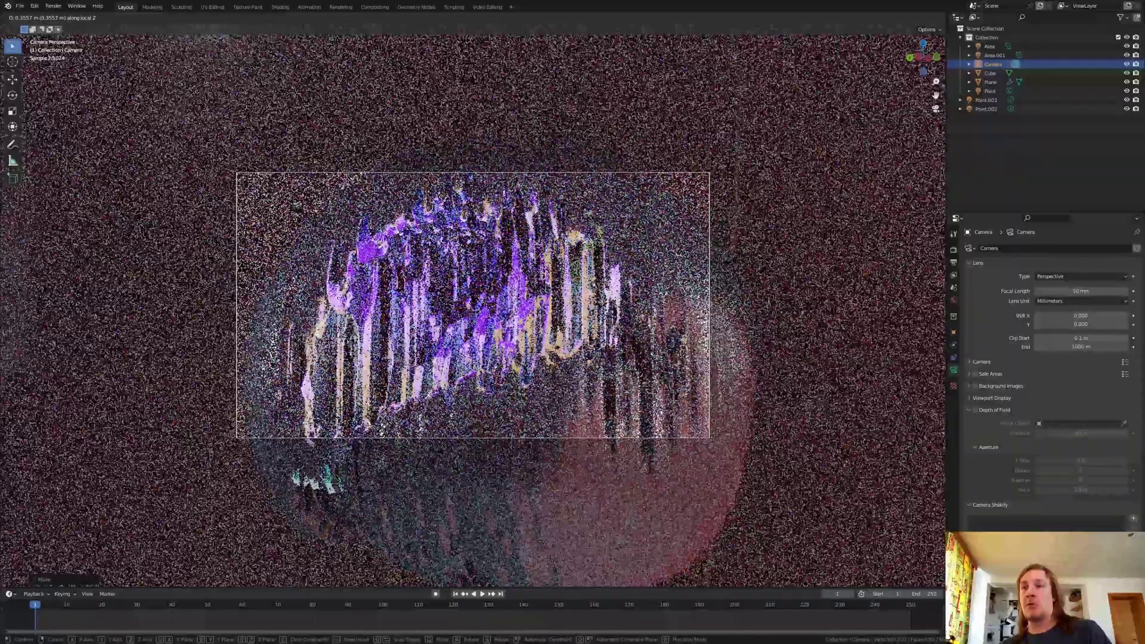
click(561, 269)
key(g)
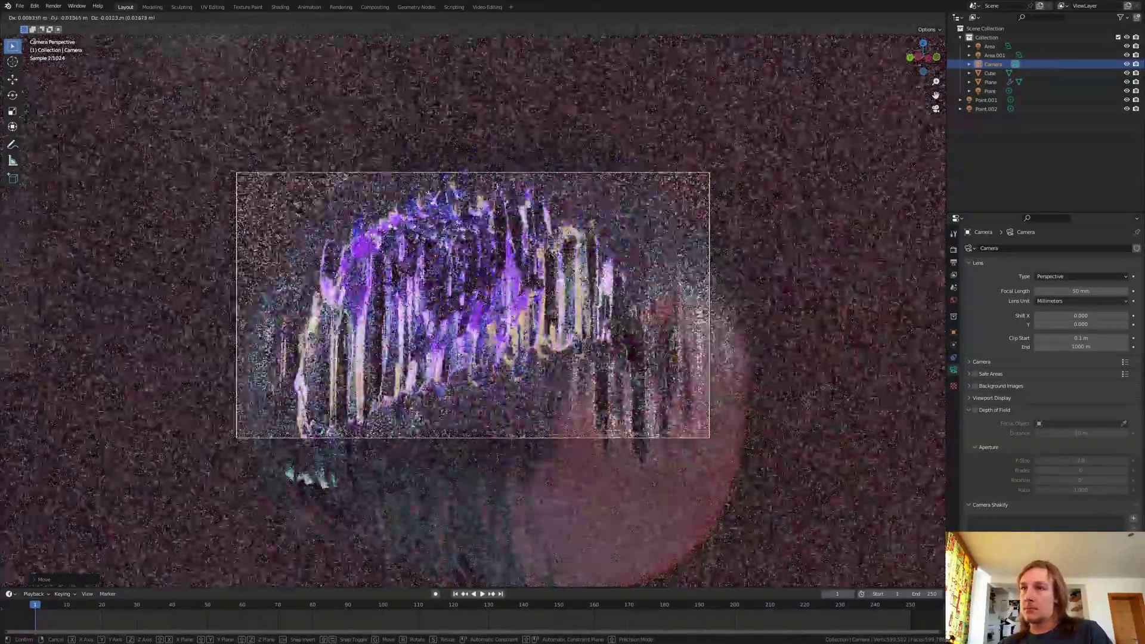
click(564, 271)
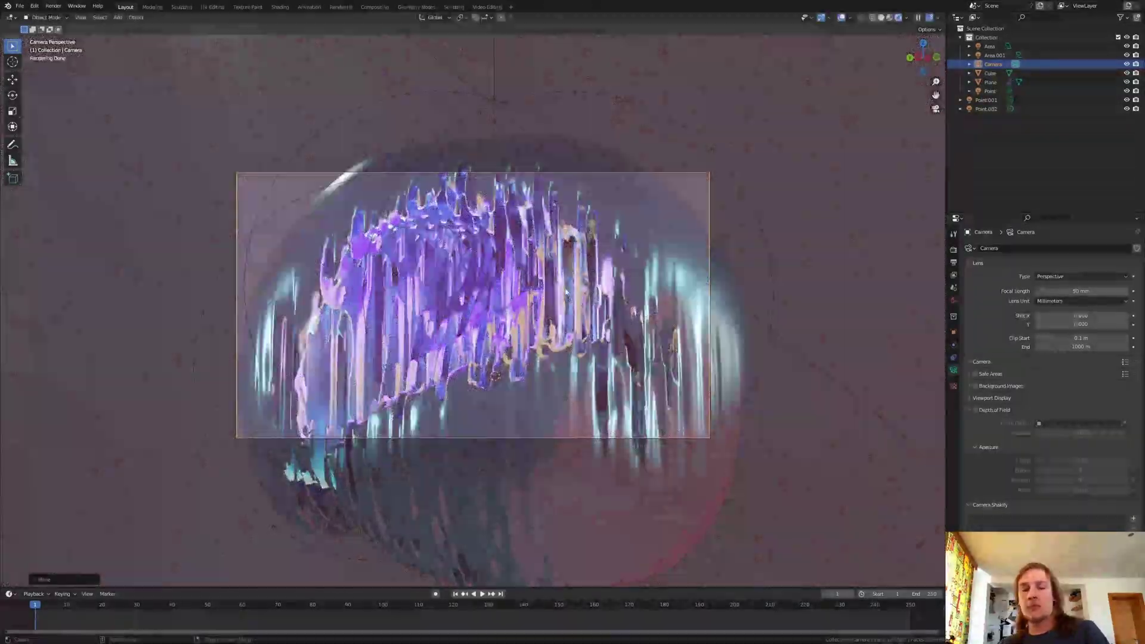
Add a Plain Axes empty to the scene
key(shift+a)
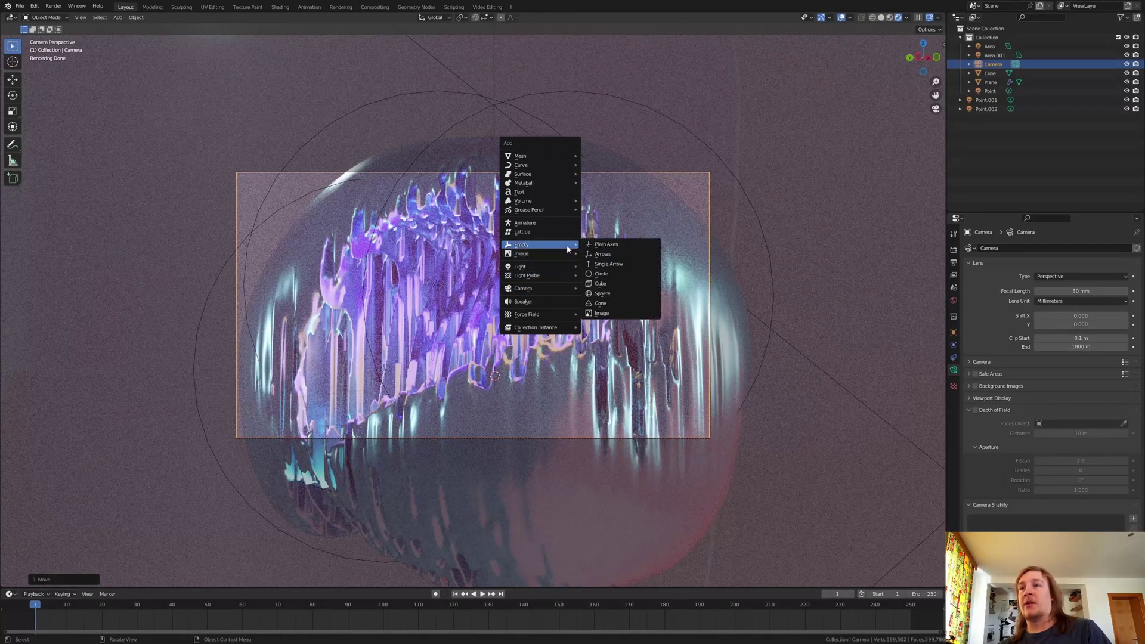
click(596, 247)
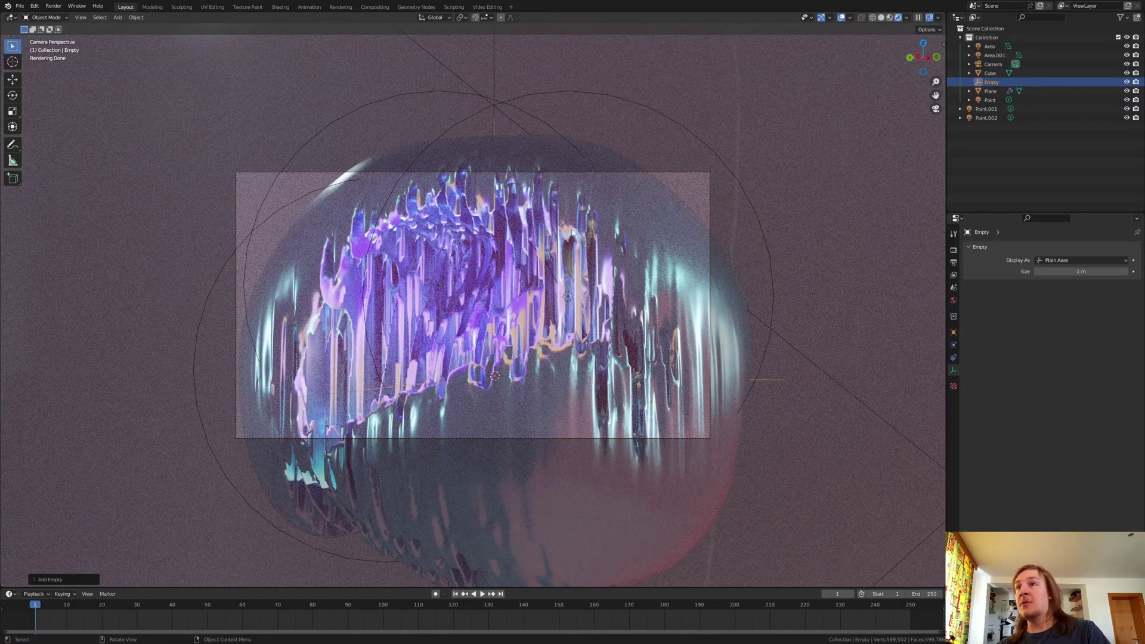
Choose the snapping target and move the empty about 0.49 m onto the mesh inside its opening
click(486, 17)
click(474, 72)
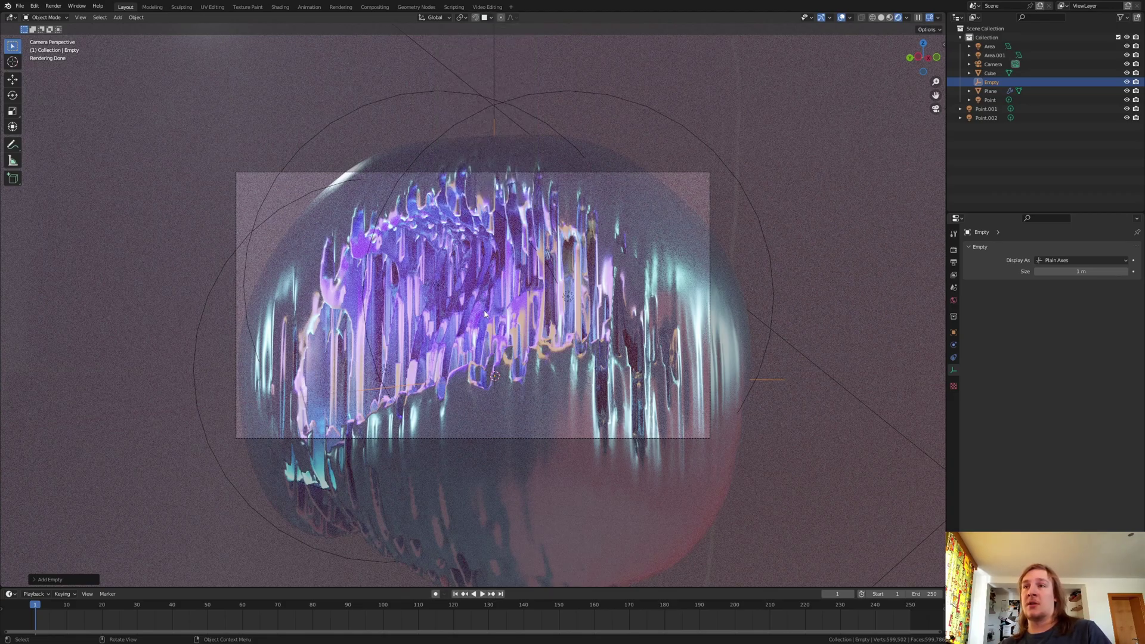
key(g)
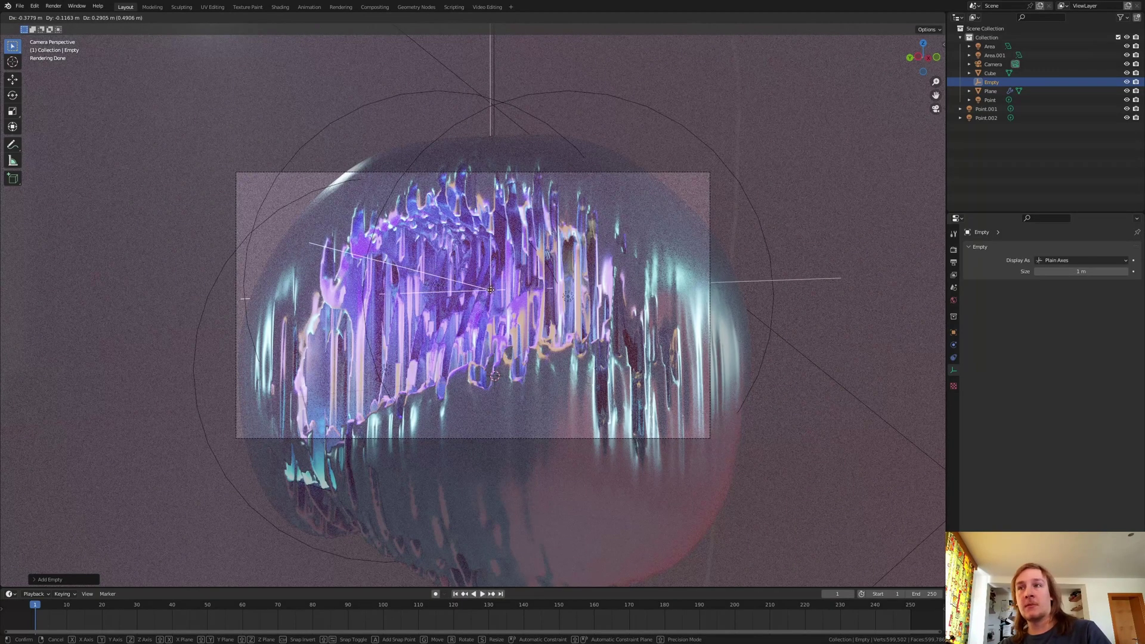
click(492, 293)
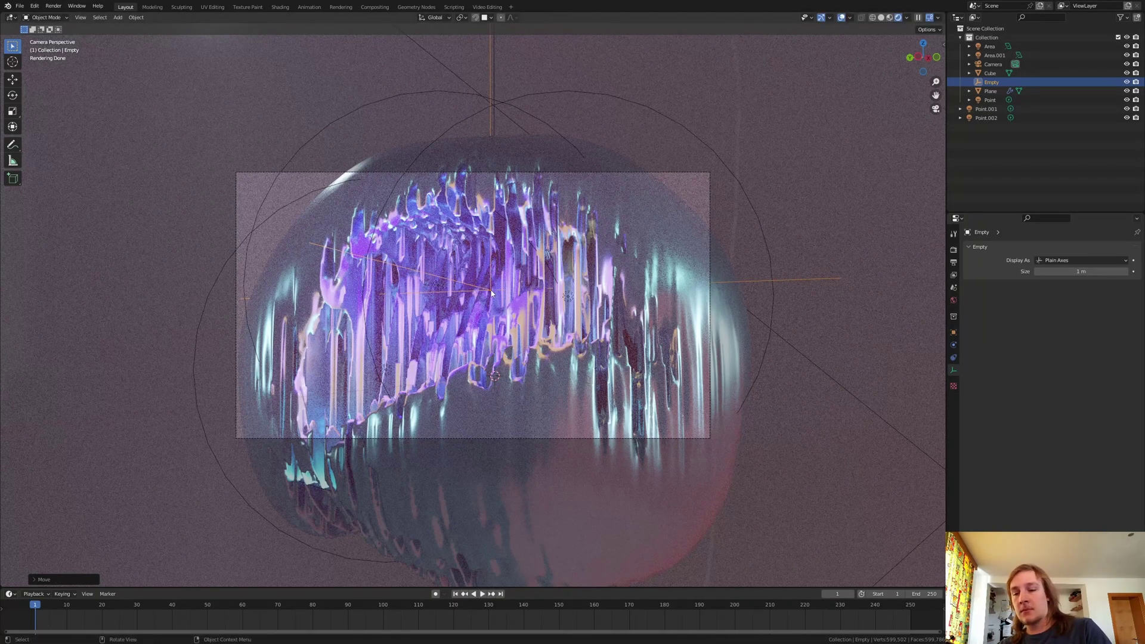
Enable depth of field on the camera and use the empty as its focus object
click(993, 64)
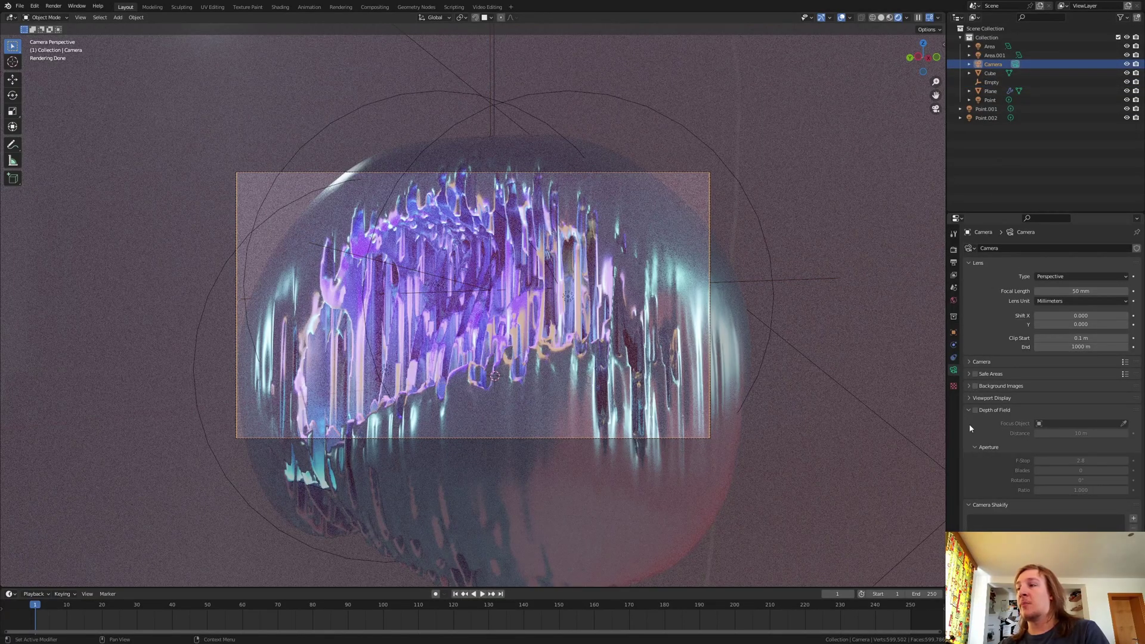
click(976, 411)
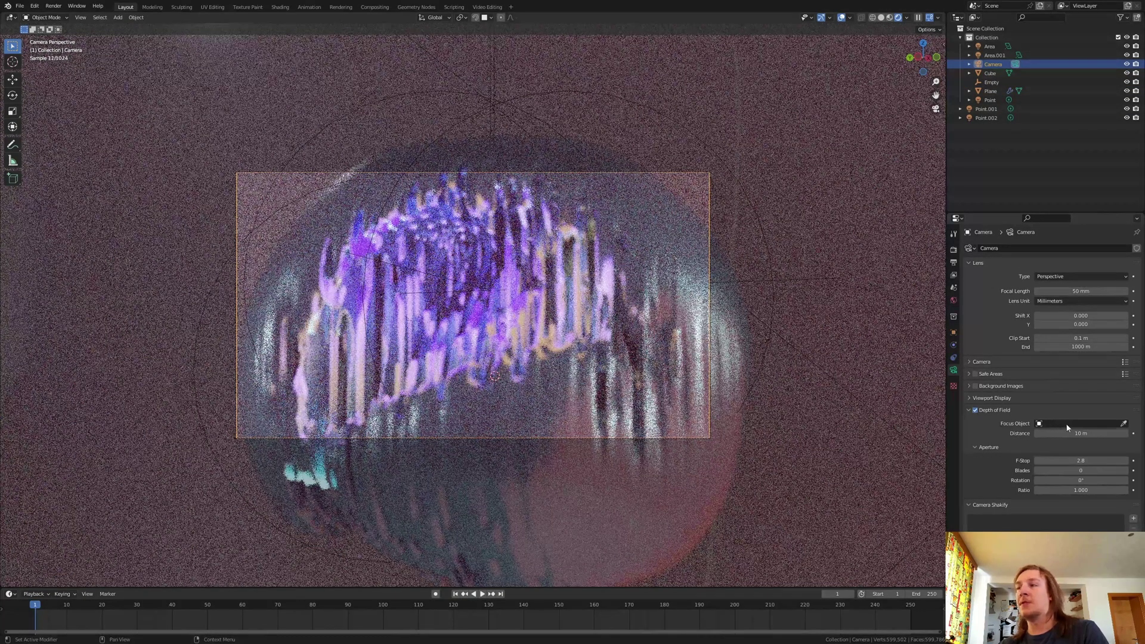
click(1050, 423)
click(1046, 473)
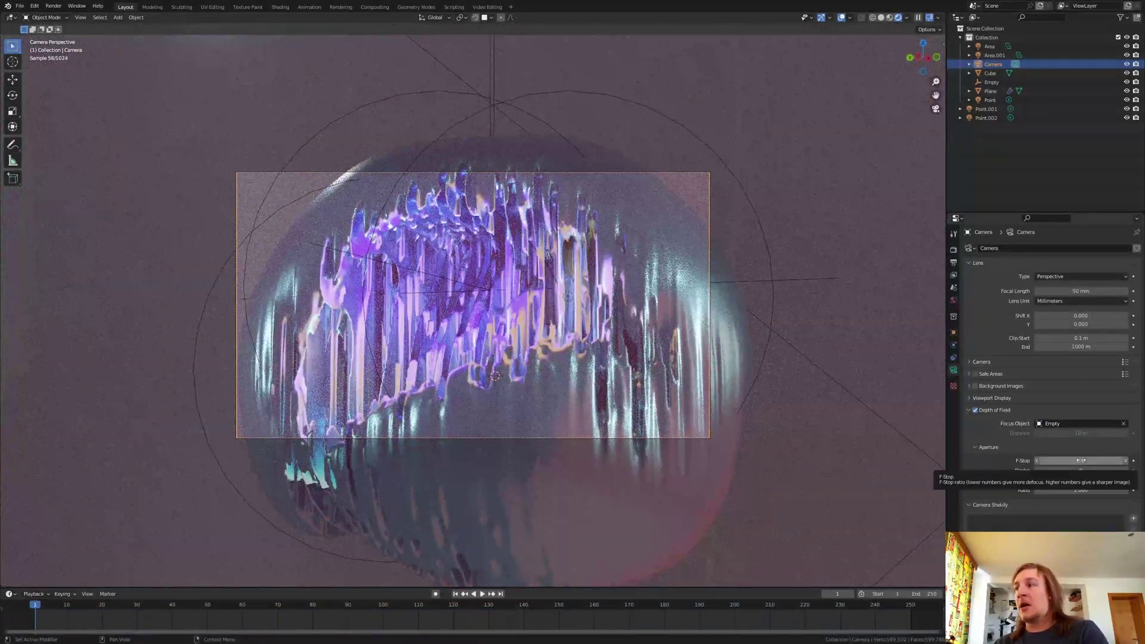
Set the camera's aperture to an F-Stop of 0.3 with 16 blades, and save the file
click(1083, 460)
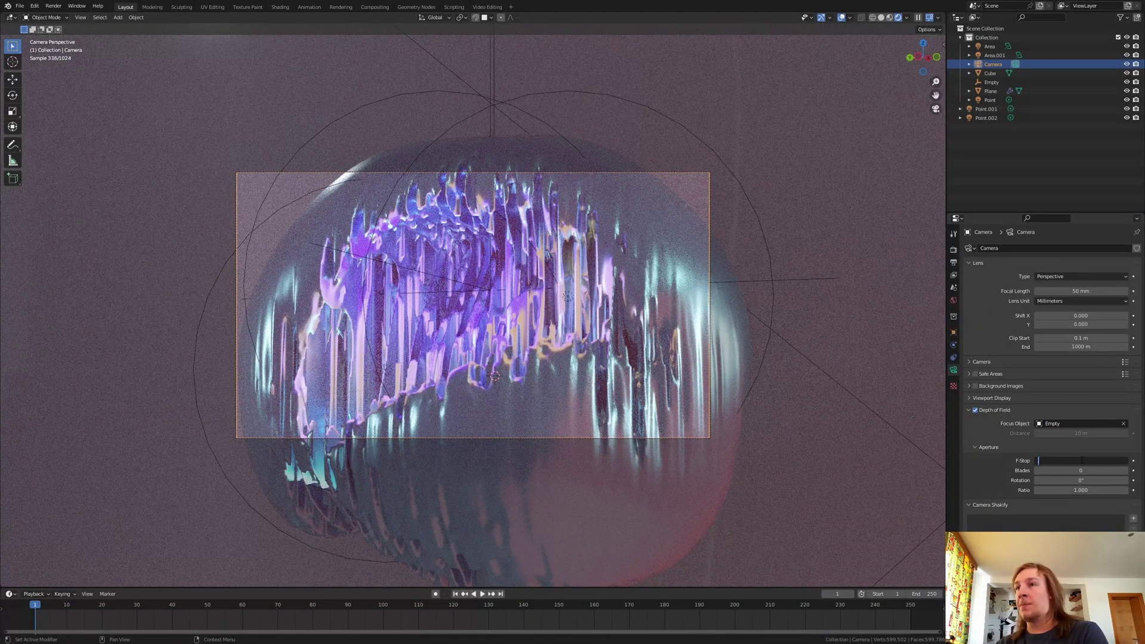
text(0.3)
key(Return)
click(1081, 471)
text(12)
key(Return)
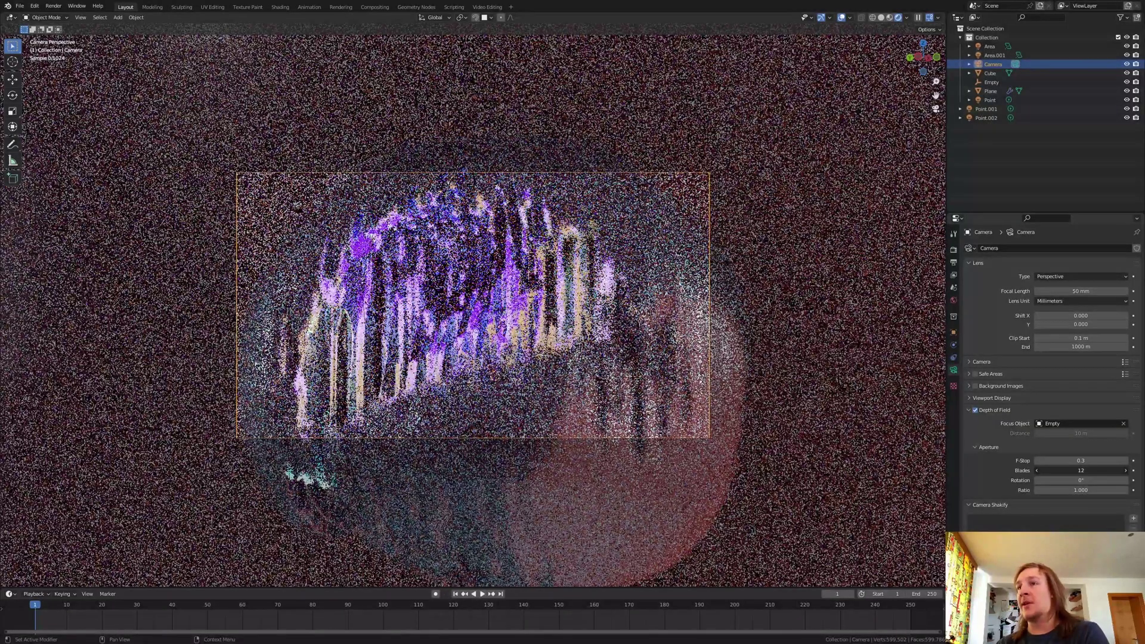
drag(1080, 471, 1121, 471)
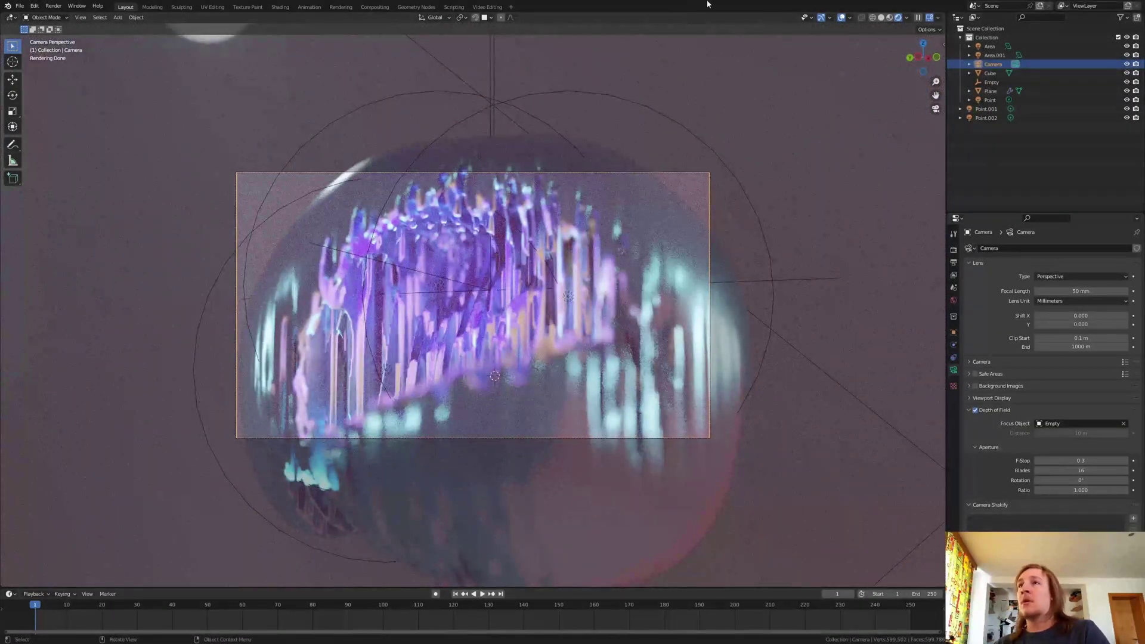
key(ctrl+s)
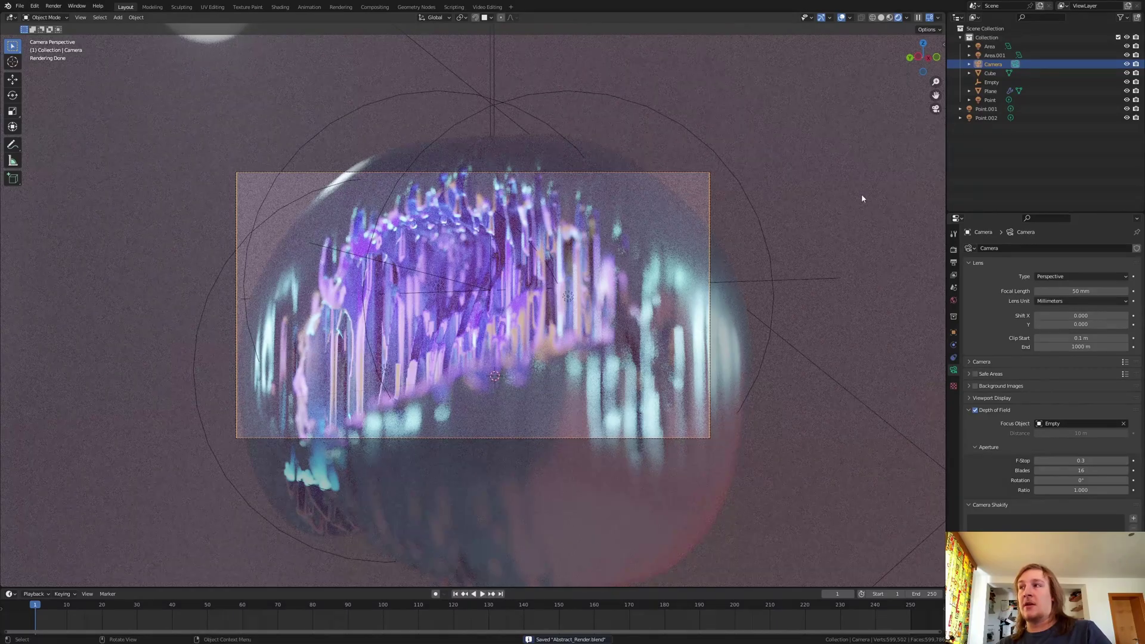
Set the scene's color management look to Very High Contrast
click(953, 249)
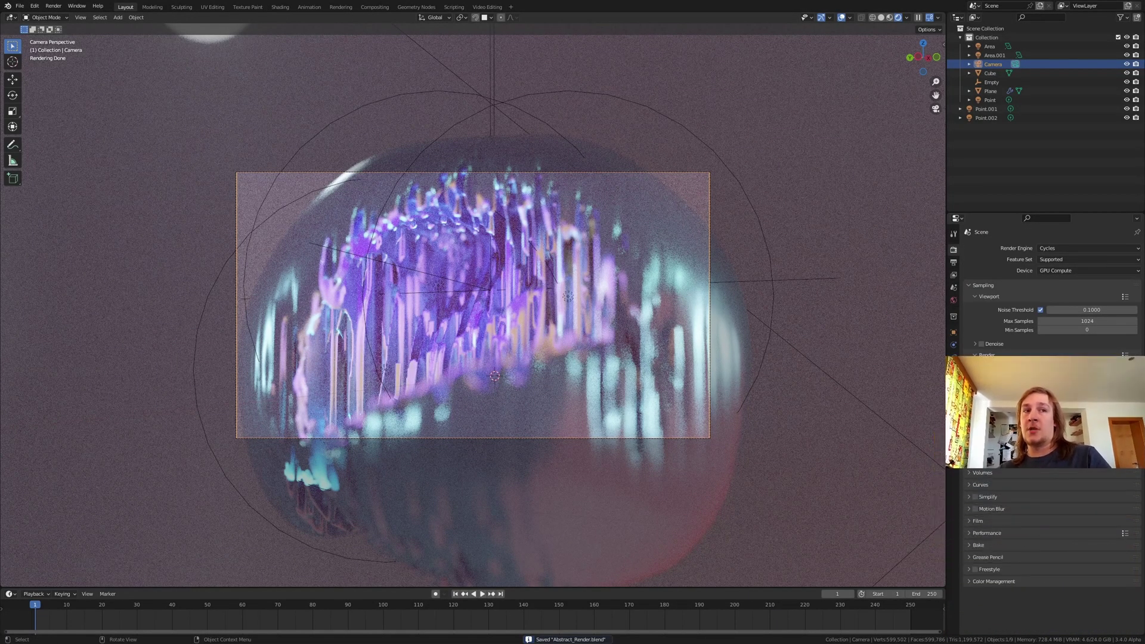
click(991, 581)
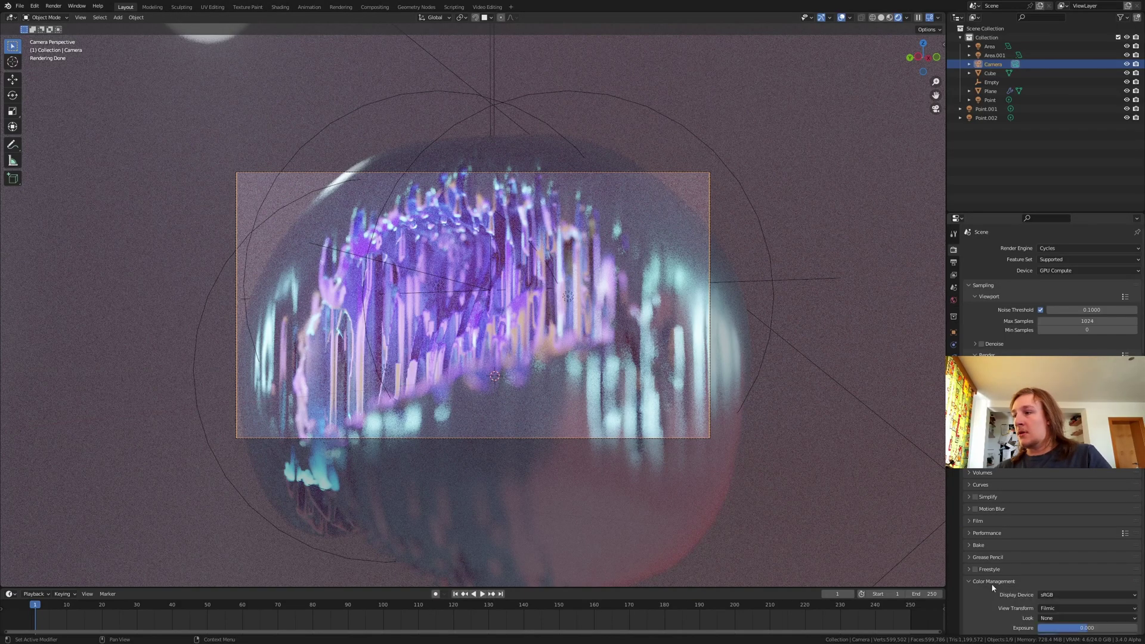
click(1062, 617)
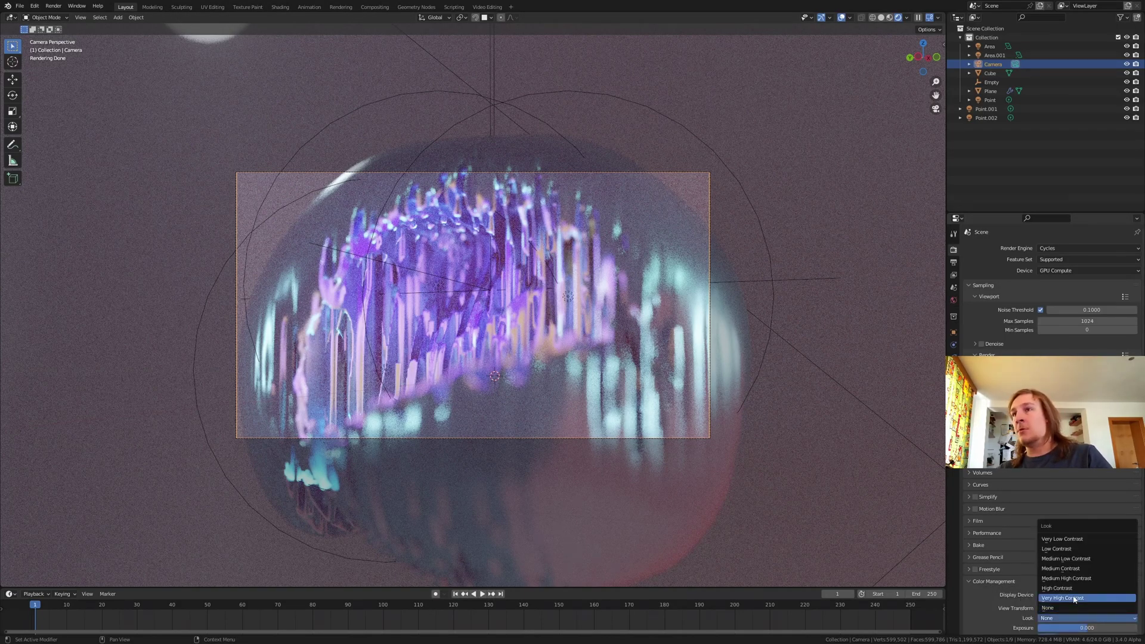
click(1074, 598)
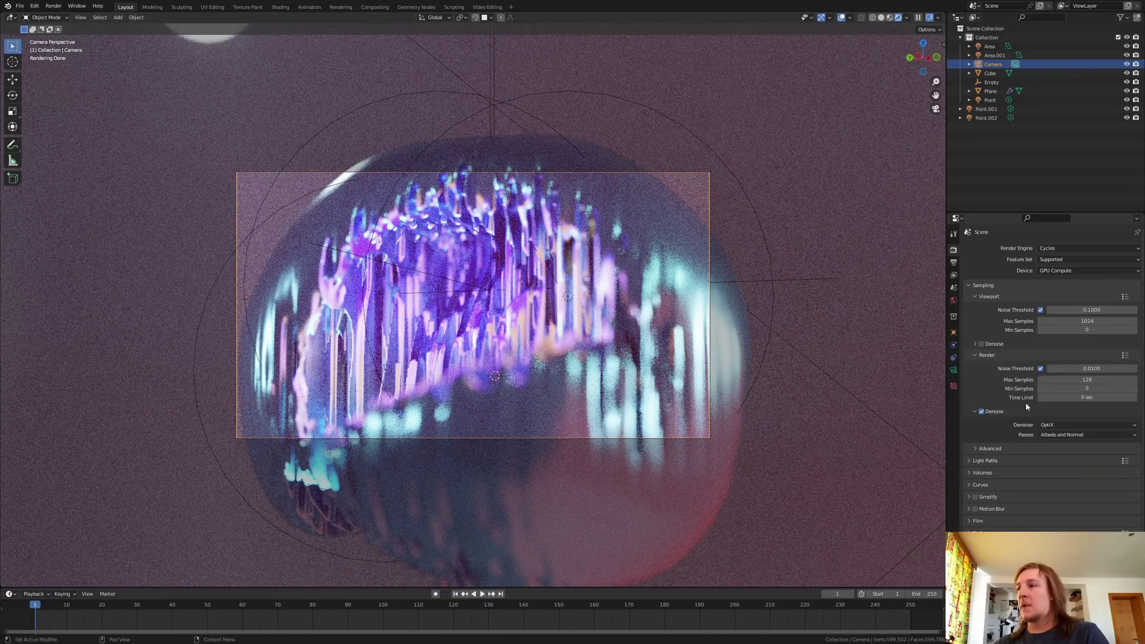
Set the maximum samples for the final render to 384 and open the denoiser choices
click(1095, 379)
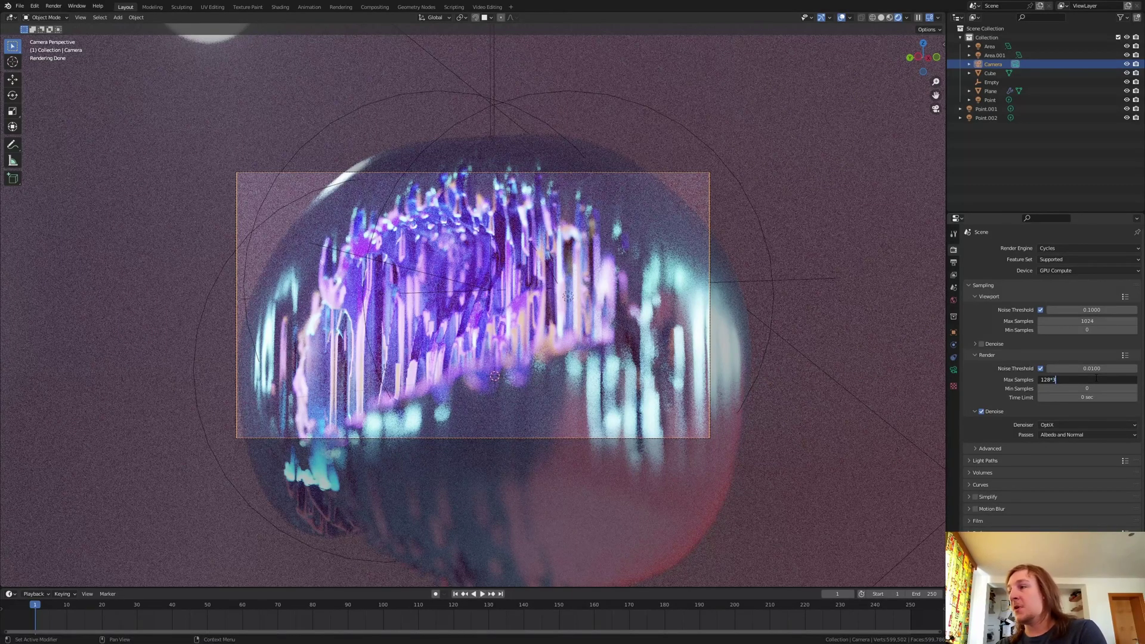
text(384)
key(Return)
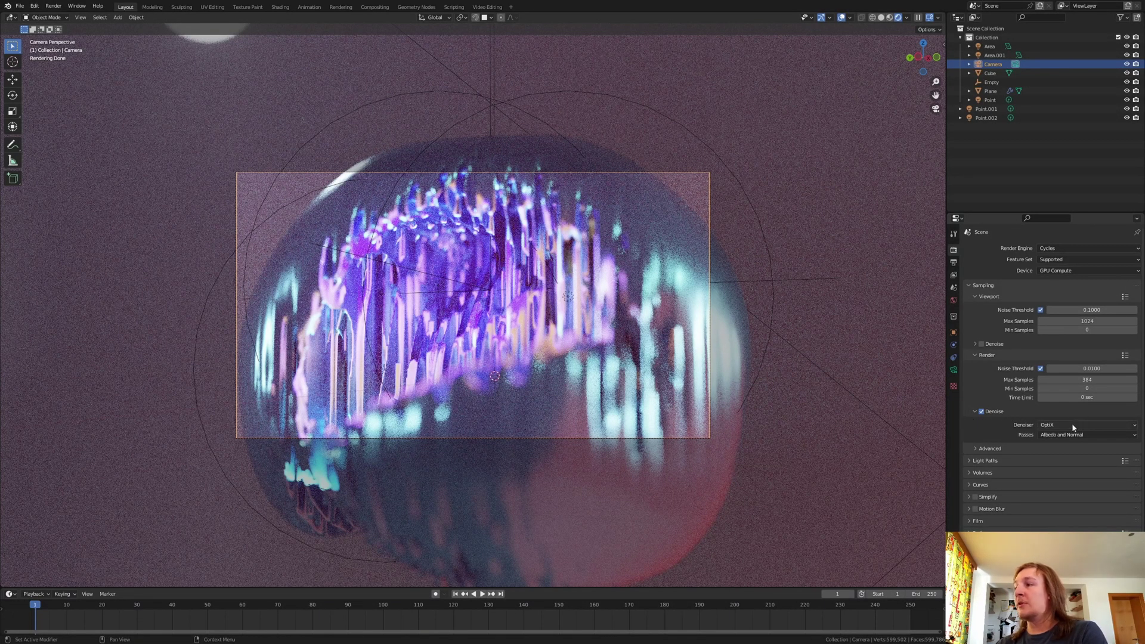
click(1071, 425)
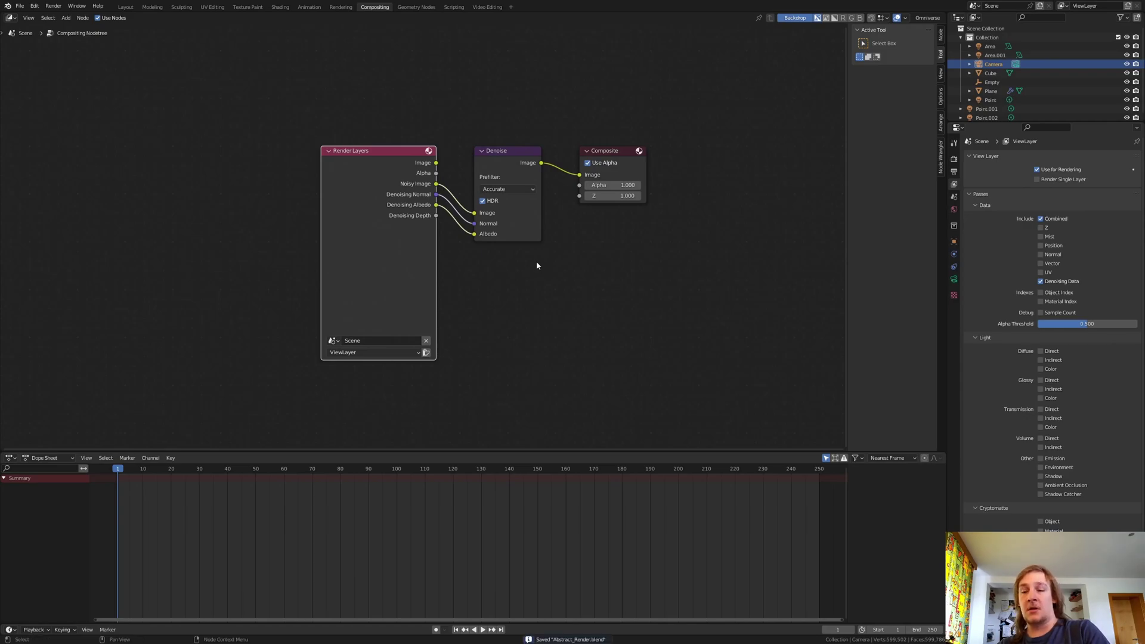
Render the current frame through the camera with the compositor's Denoise node in place
key(F12)
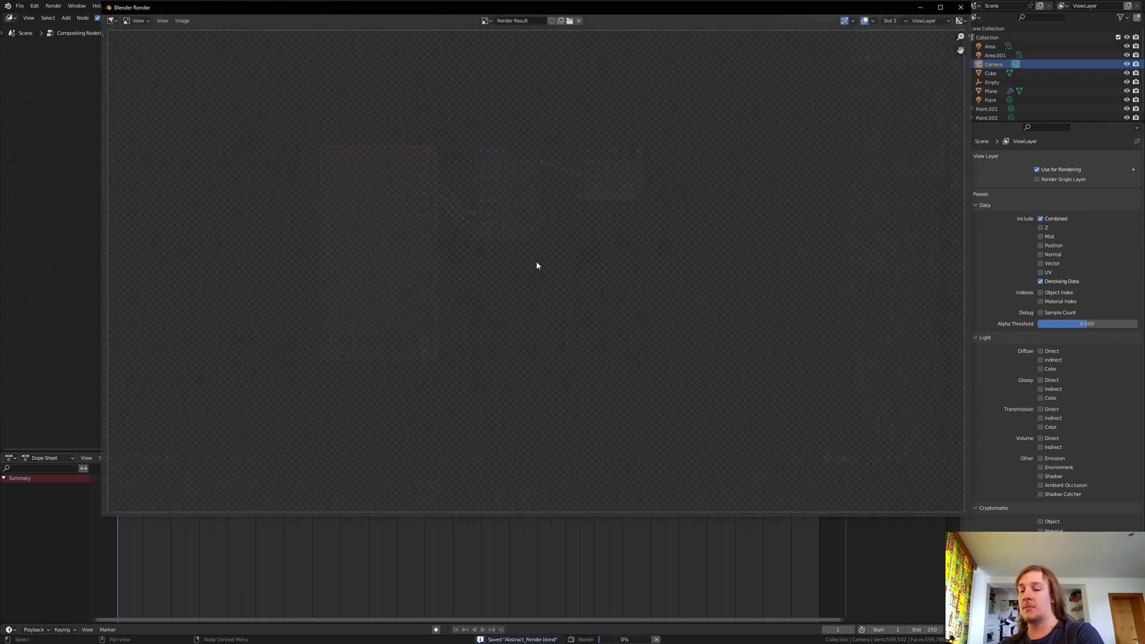